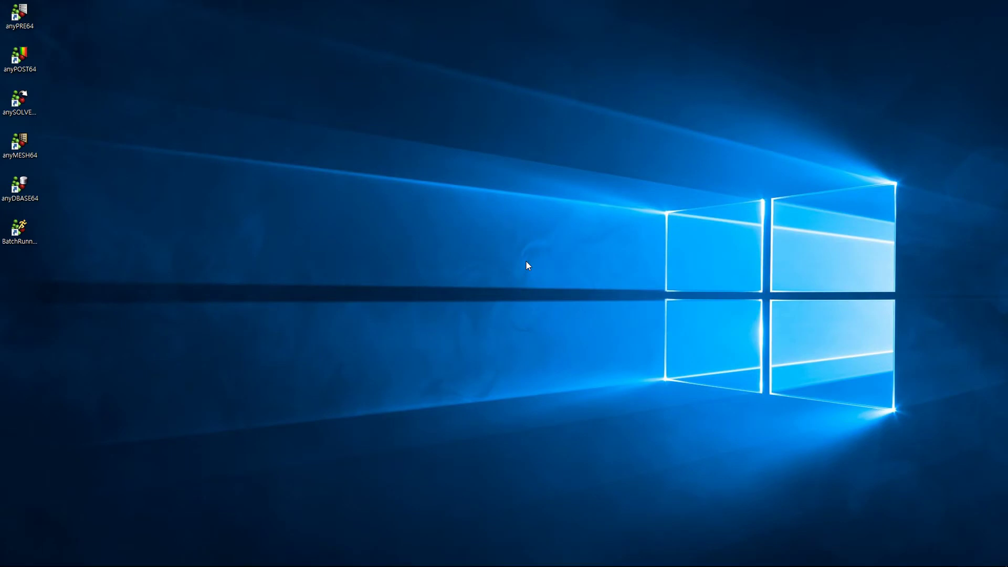
Launch anyPRE64 from the desktop icon and wait for the empty Untitled1 project
{"action": "double_click", "coordinate": [20, 14]}
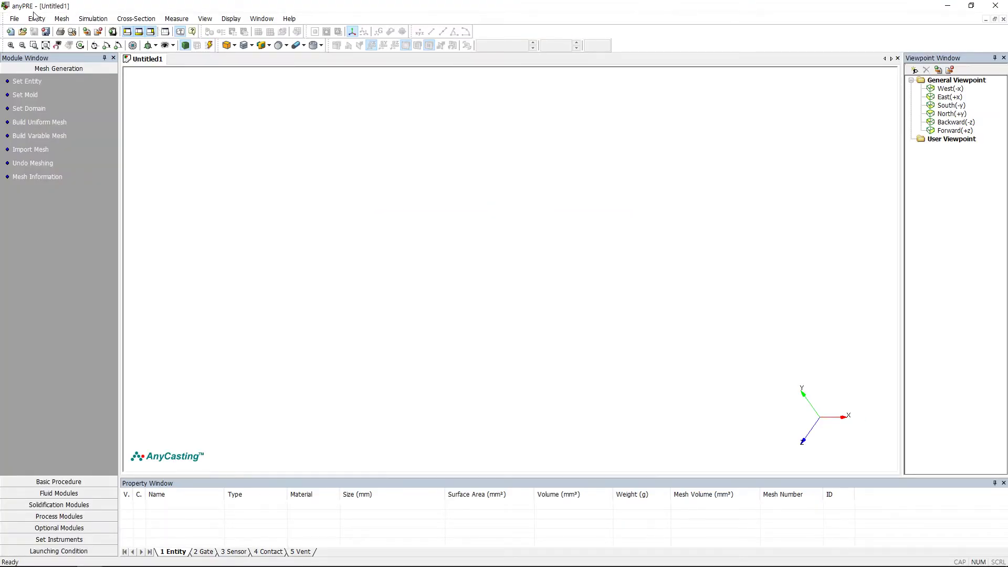
Import all ten STL files from the 5_LPDC folder through File > Import
{"action": "left_click", "coordinate": [19, 20]}
{"action": "left_click", "coordinate": [34, 108]}
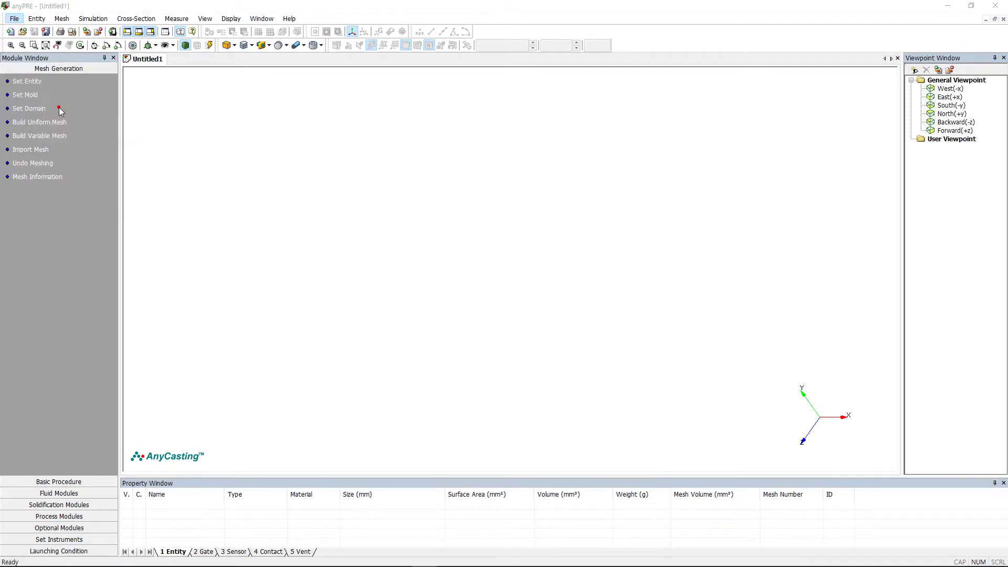
{"action": "left_click_drag", "start_coordinate": [482, 340], "coordinate": [455, 210]}
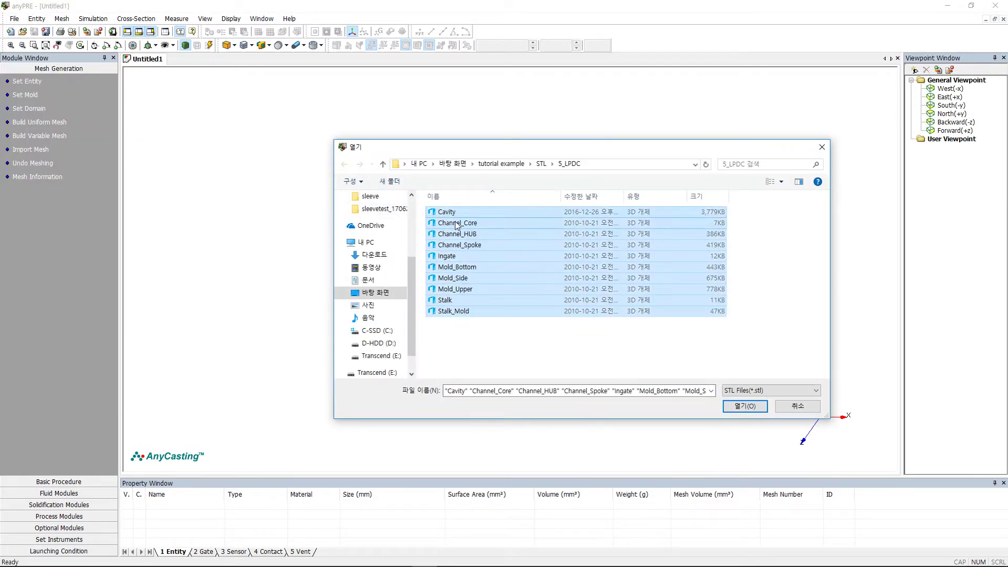
{"action": "left_click", "coordinate": [739, 406]}
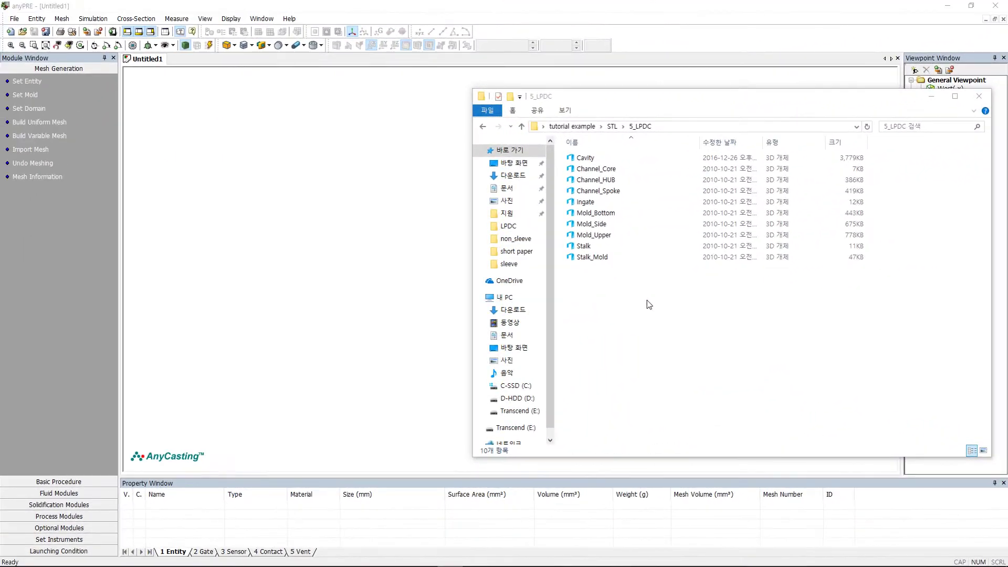
Drag all ten 5_LPDC STL files from Explorer into the anyPRE viewport
{"action": "left_click_drag", "start_coordinate": [649, 304], "coordinate": [408, 195]}
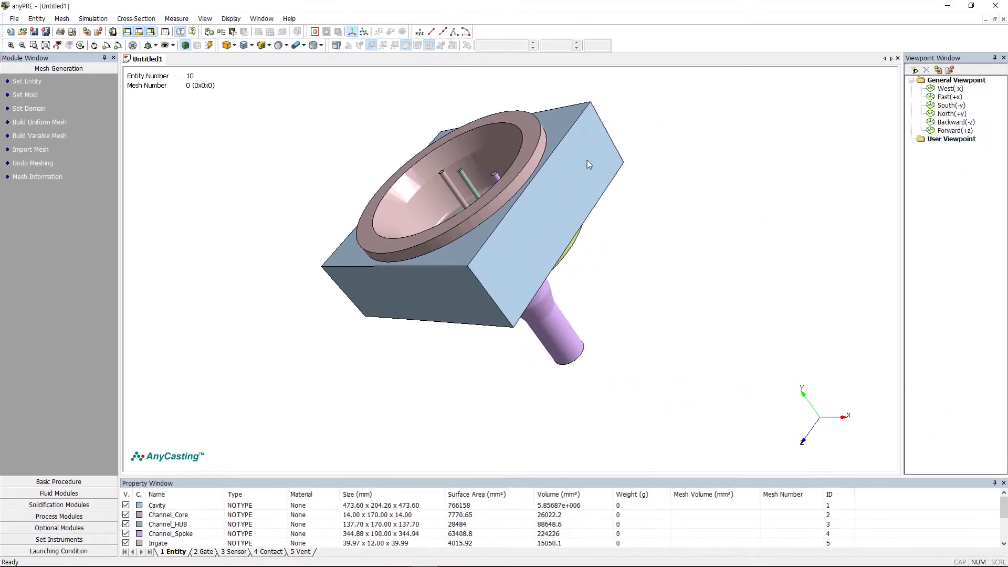
Set the mold box's transparency to about 20
{"action": "right_click", "coordinate": [584, 164]}
{"action": "left_click", "coordinate": [626, 201]}
{"action": "left_click", "coordinate": [676, 211]}
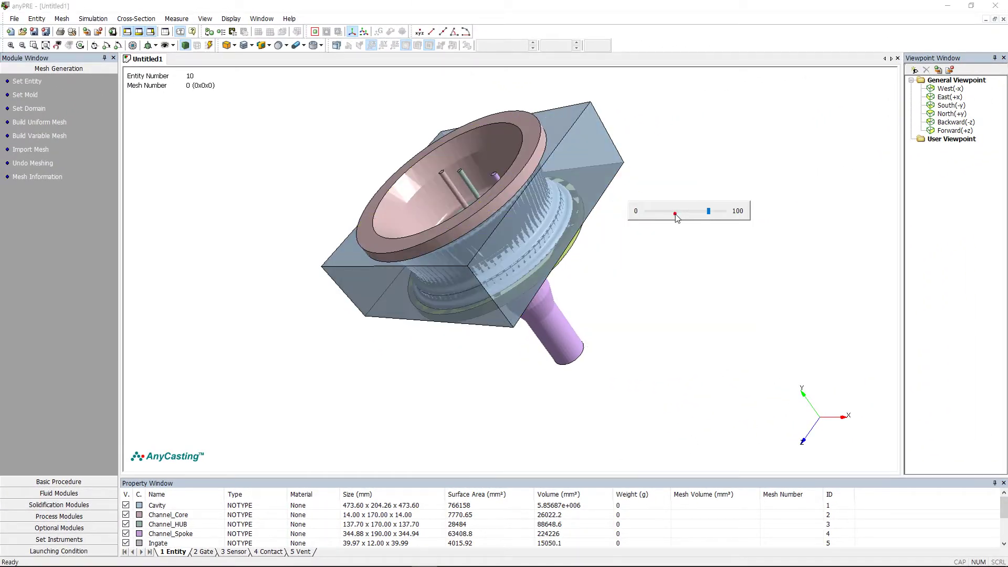
{"action": "left_click", "coordinate": [675, 211]}
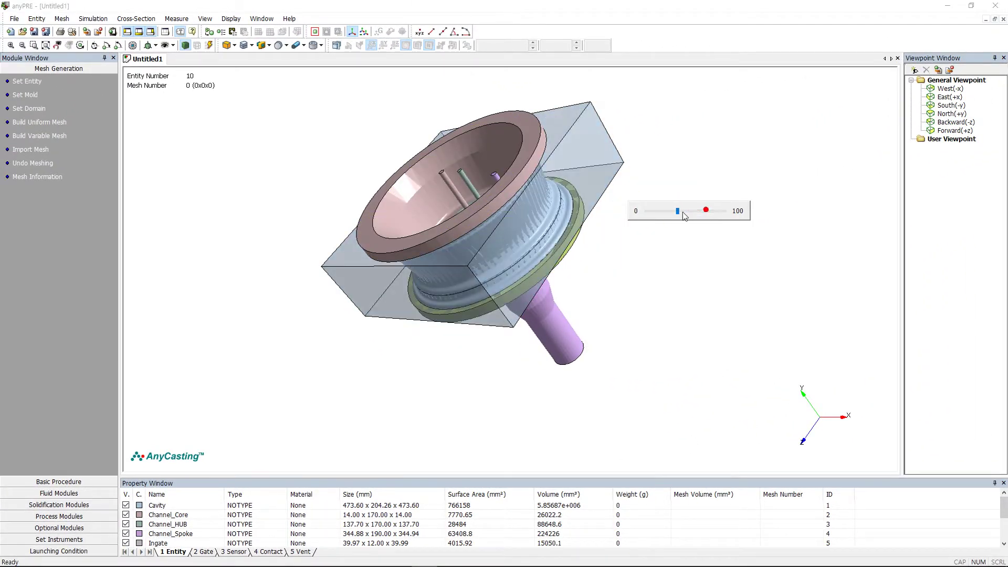
{"action": "left_click", "coordinate": [652, 294]}
In Set Entity, make Cavity CAST, and Channel_Core and Channel_HUB CHANNEL
{"action": "left_click", "coordinate": [26, 82]}
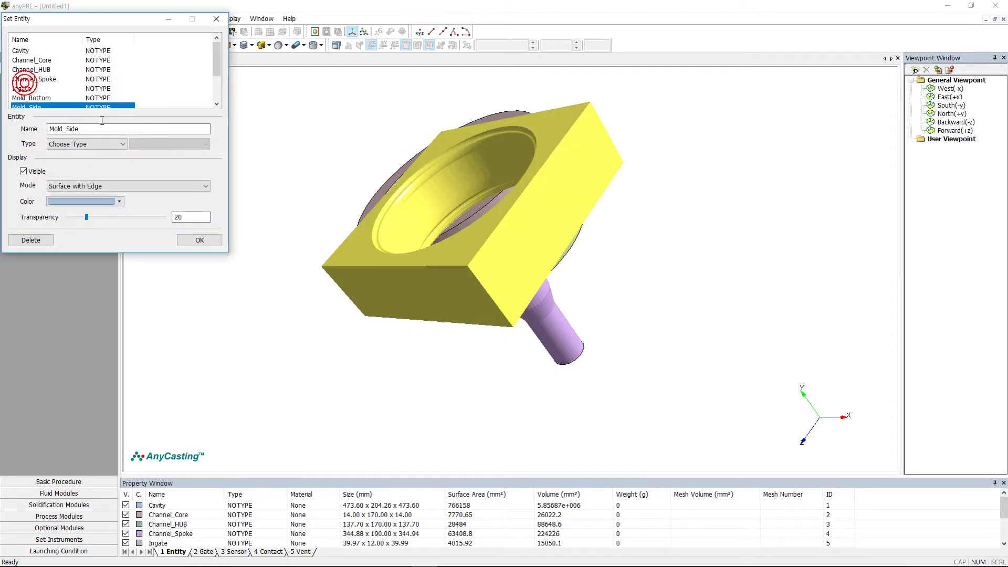
{"action": "left_click", "coordinate": [50, 51]}
{"action": "left_click", "coordinate": [87, 143]}
{"action": "left_click", "coordinate": [56, 161]}
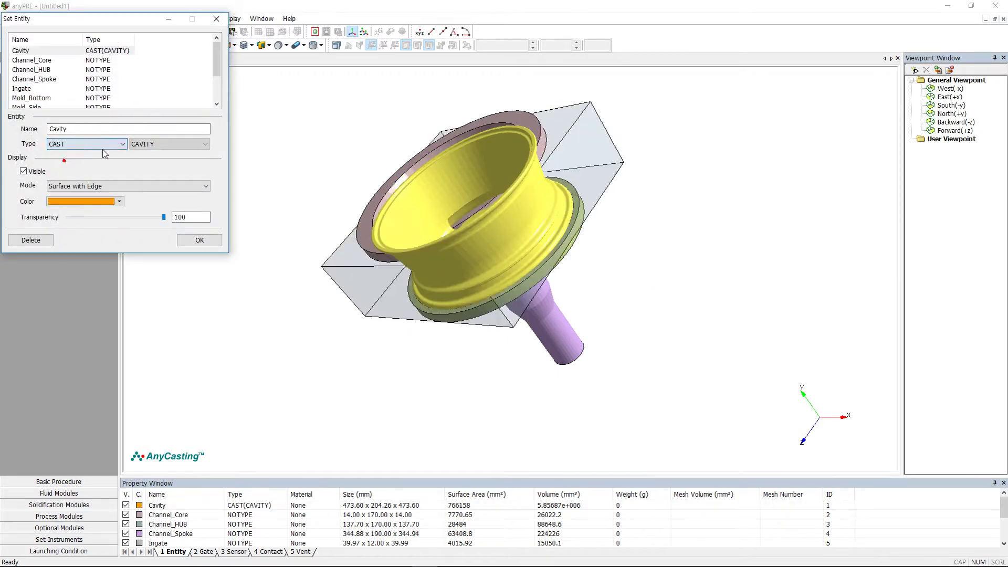
{"action": "left_click", "coordinate": [44, 60]}
{"action": "left_click", "coordinate": [72, 144]}
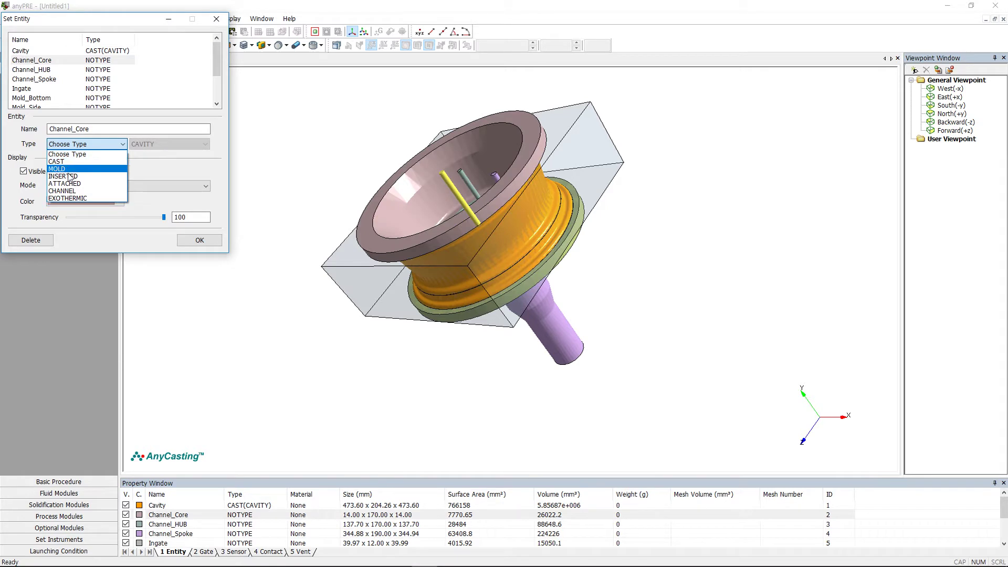
{"action": "left_click", "coordinate": [62, 190]}
{"action": "left_click", "coordinate": [32, 69]}
{"action": "left_click", "coordinate": [74, 145]}
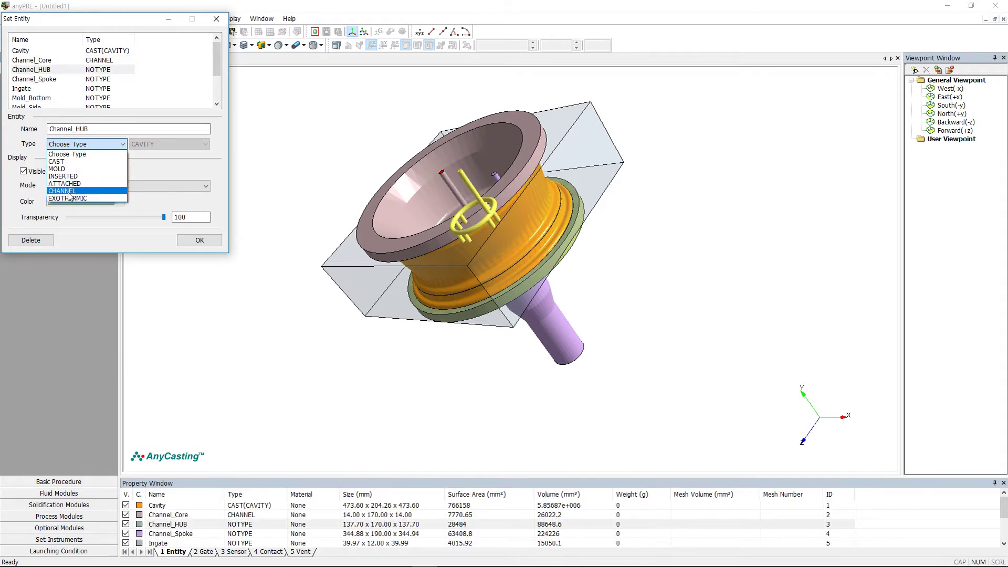
{"action": "left_click", "coordinate": [62, 191]}
Make Channel_Spoke a CHANNEL and Ingate CAST with the INGATE subtype
{"action": "left_click", "coordinate": [35, 79]}
{"action": "left_click", "coordinate": [74, 145]}
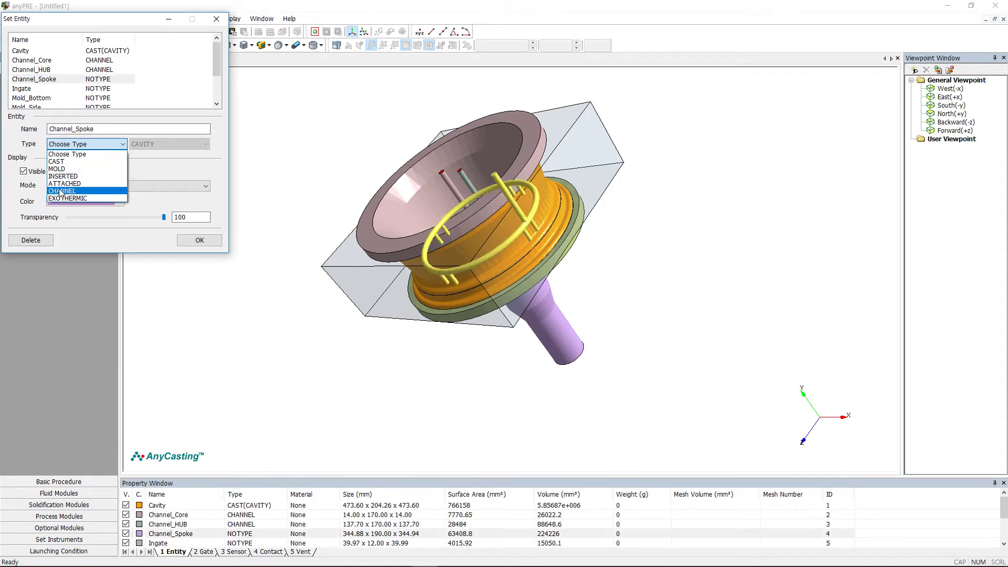
{"action": "left_click", "coordinate": [62, 191]}
{"action": "left_click", "coordinate": [22, 88]}
{"action": "left_click", "coordinate": [75, 144]}
{"action": "left_click", "coordinate": [78, 162]}
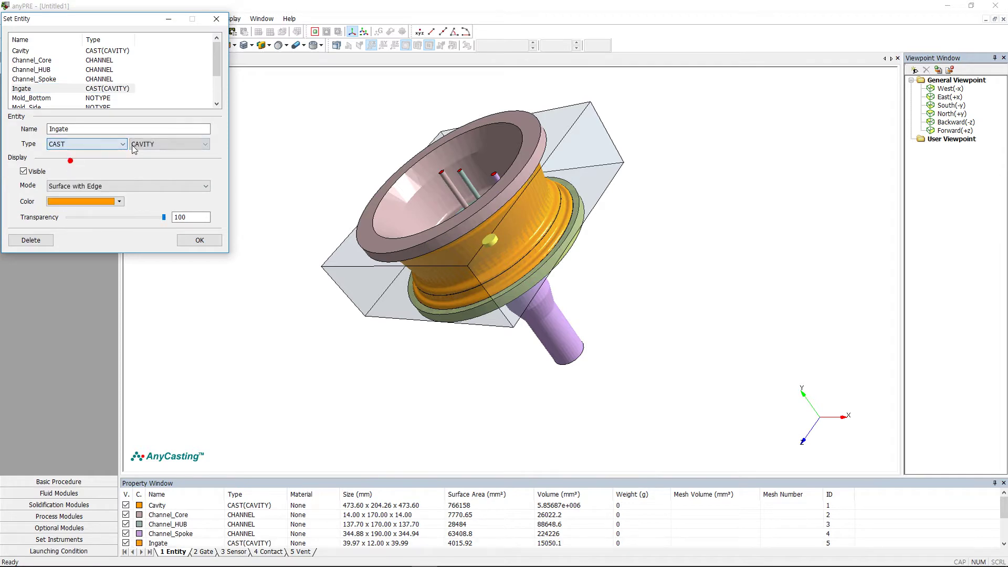
{"action": "left_click", "coordinate": [135, 144]}
{"action": "left_click", "coordinate": [141, 162]}
Assign the MOLD type to Mold_Bottom, Mold_Side and Mold_Upper
{"action": "left_click", "coordinate": [31, 97]}
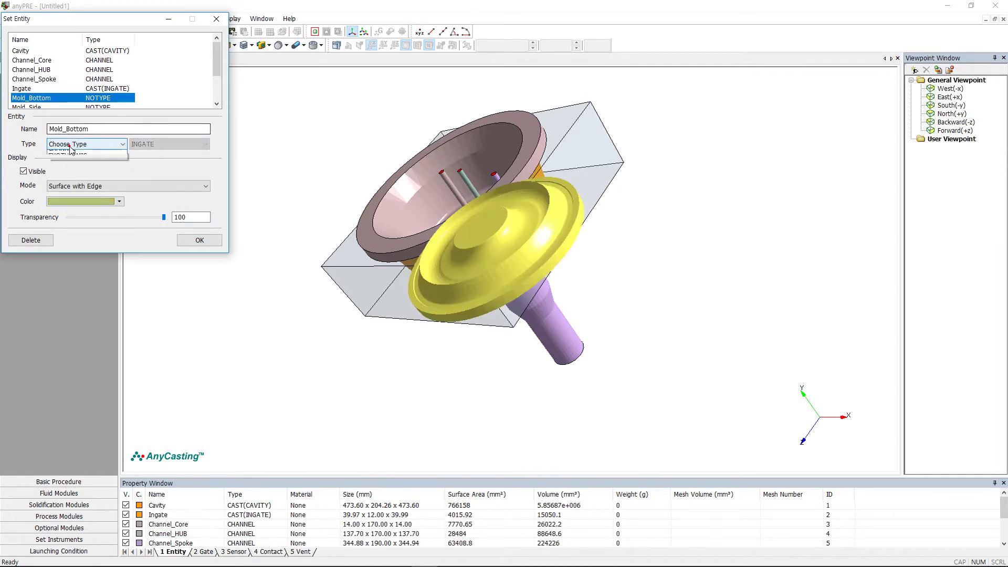
{"action": "left_click", "coordinate": [75, 144]}
{"action": "left_click", "coordinate": [81, 169]}
{"action": "left_click_drag", "start_coordinate": [217, 59], "coordinate": [217, 70]}
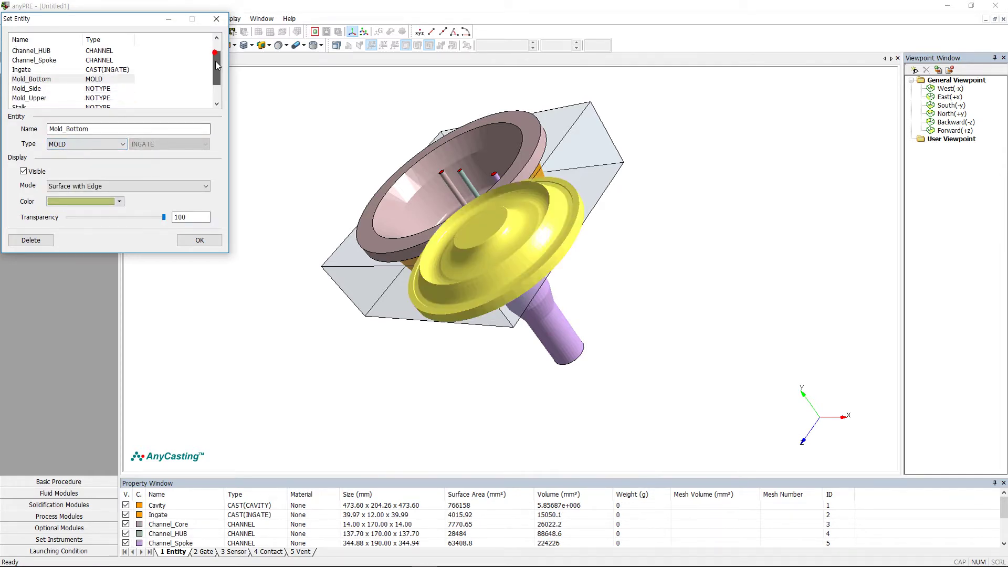
{"action": "left_click", "coordinate": [45, 89]}
{"action": "left_click", "coordinate": [72, 144]}
{"action": "left_click", "coordinate": [56, 168]}
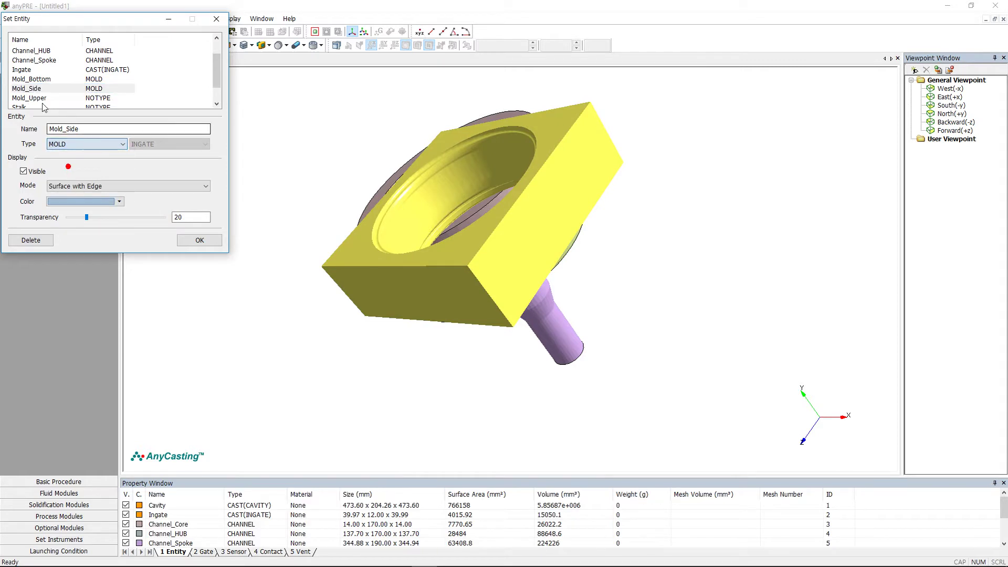
{"action": "left_click", "coordinate": [29, 98]}
{"action": "left_click", "coordinate": [63, 143]}
{"action": "left_click", "coordinate": [57, 169]}
Make Stalk CAST(STALK) and Stalk_Mold MOLD, then confirm all entity types
{"action": "left_click", "coordinate": [21, 106]}
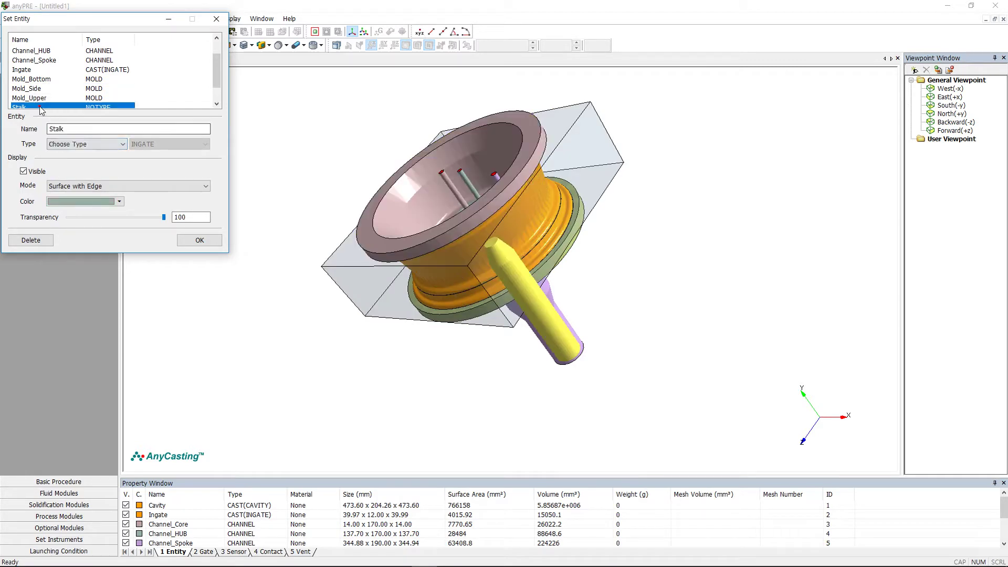
{"action": "left_click", "coordinate": [71, 144]}
{"action": "left_click", "coordinate": [72, 161]}
{"action": "left_click", "coordinate": [173, 144]}
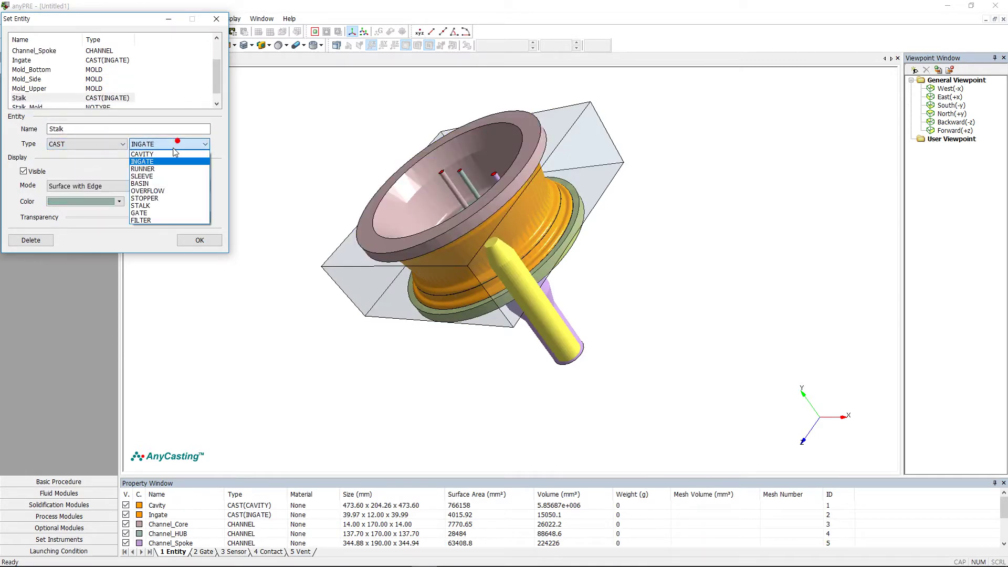
{"action": "left_click", "coordinate": [160, 205]}
{"action": "left_click", "coordinate": [39, 107]}
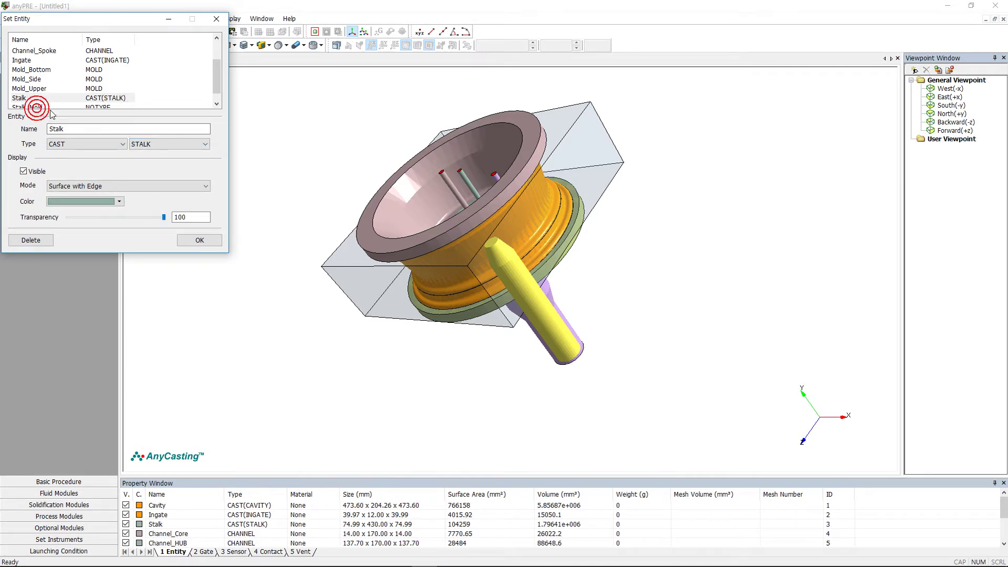
{"action": "left_click", "coordinate": [68, 144]}
{"action": "left_click", "coordinate": [79, 168]}
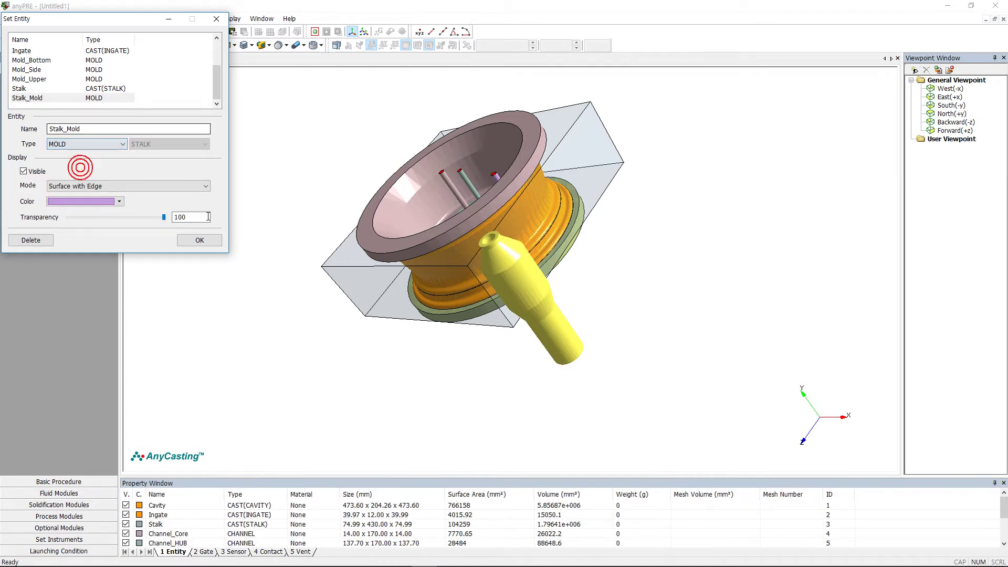
{"action": "left_click", "coordinate": [199, 240]}
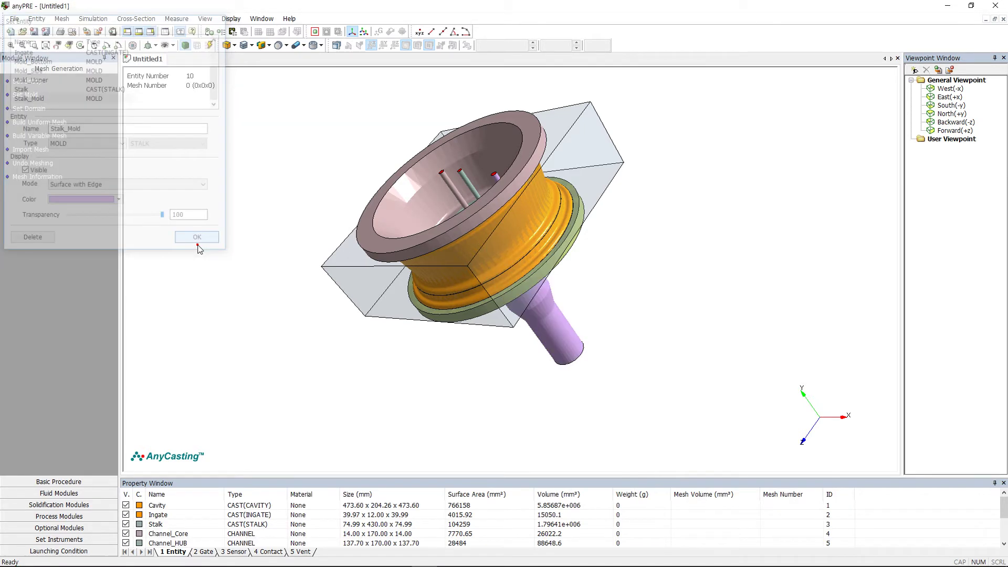
In Set Mold, choose Casting + Mold with Mold Entity and apply
{"action": "left_click", "coordinate": [30, 109]}
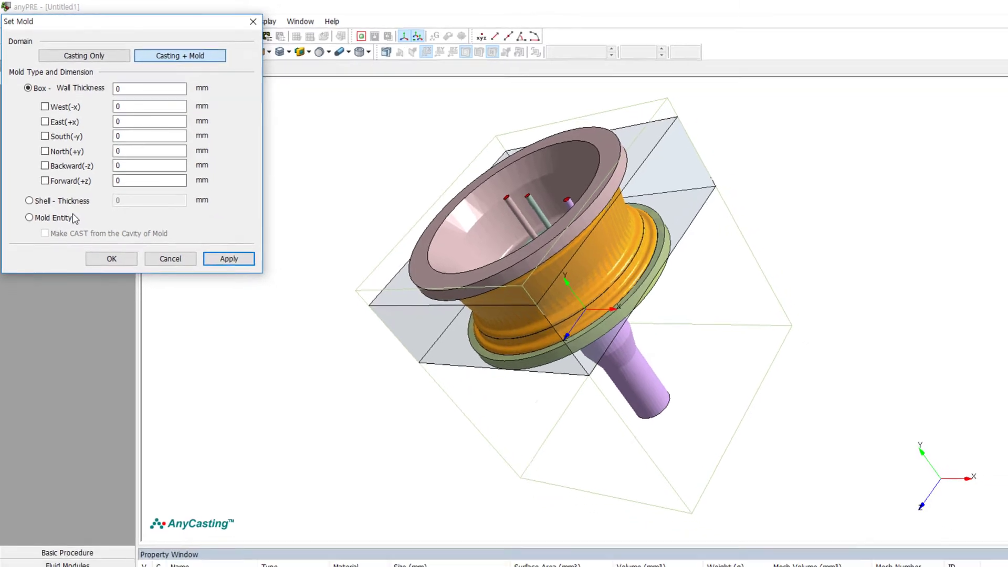
{"action": "left_click", "coordinate": [57, 227]}
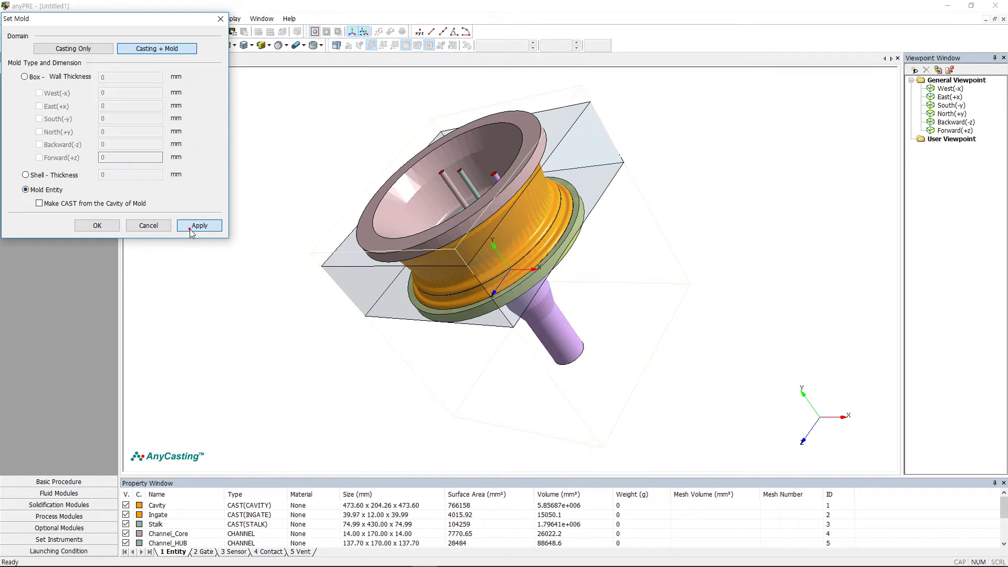
{"action": "left_click", "coordinate": [197, 226]}
Fit the domain box to the mold's 550 × 663.31 × 550 mm extent
{"action": "left_click", "coordinate": [99, 225]}
{"action": "left_click", "coordinate": [160, 157]}
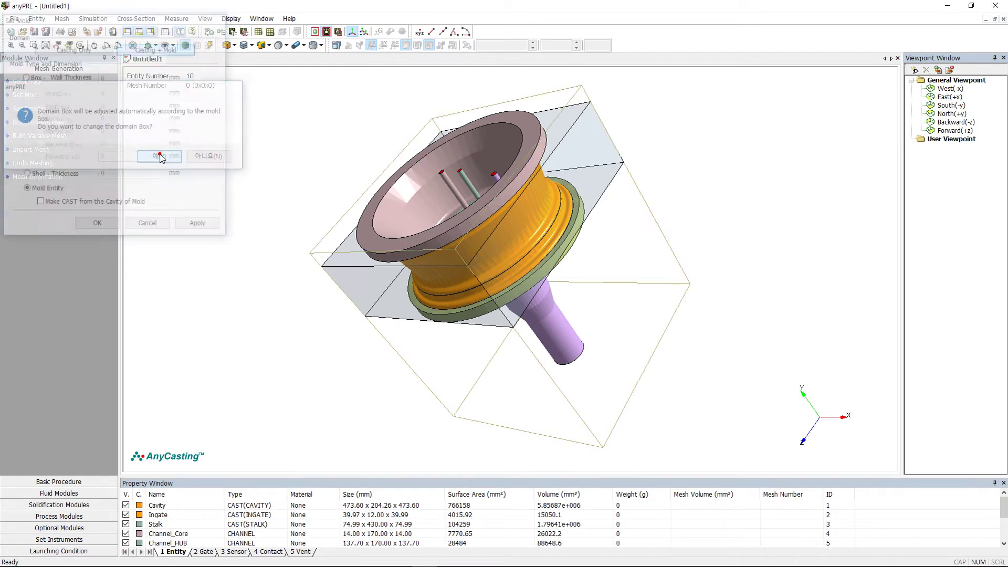
{"action": "left_click", "coordinate": [199, 221]}
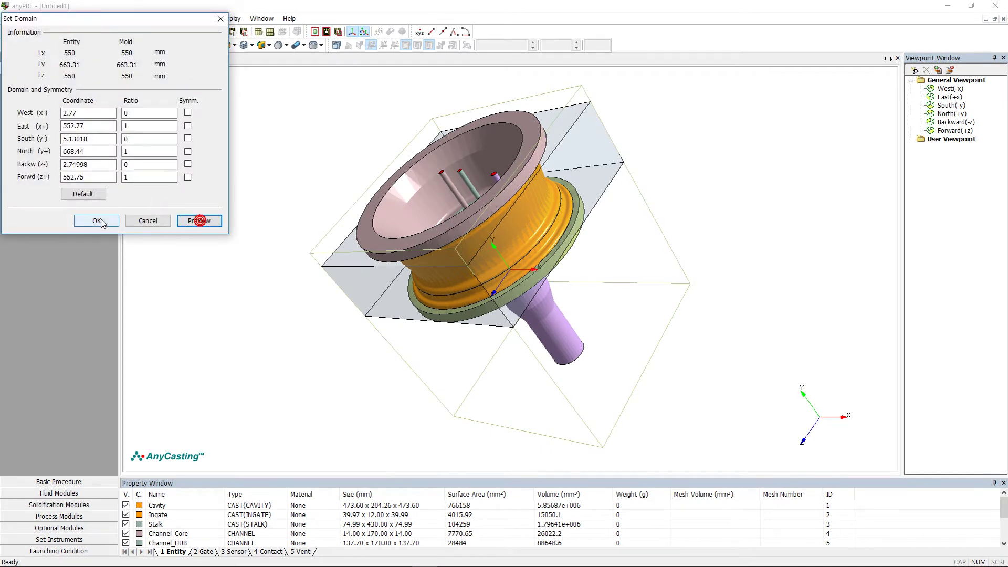
{"action": "left_click", "coordinate": [95, 220]}
{"action": "left_click", "coordinate": [286, 202]}
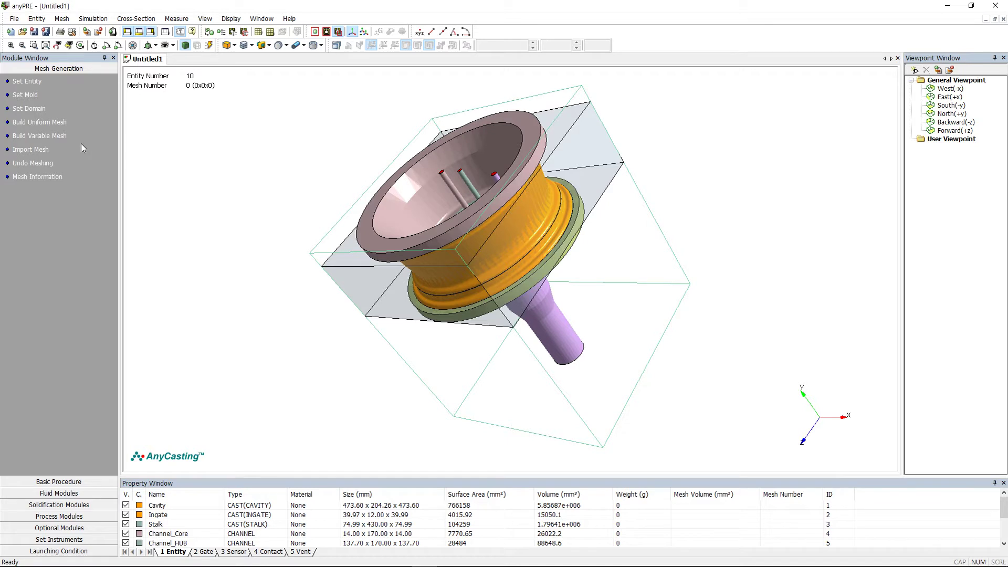
In Build Variable Mesh, add a 200-division X block across the casting, auto-filling the rest
{"action": "left_click", "coordinate": [47, 136]}
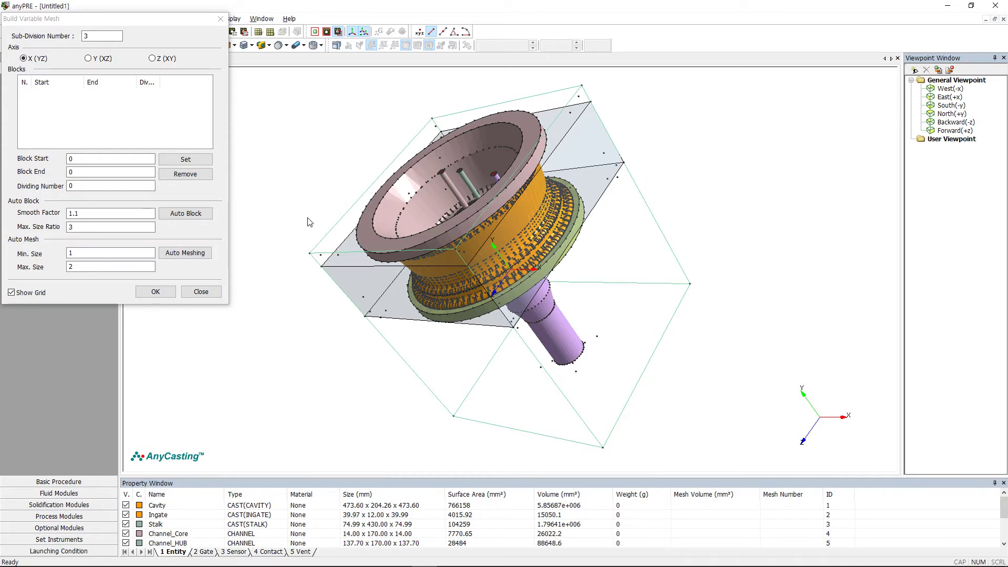
{"action": "key", "text": "ctrl+2"}
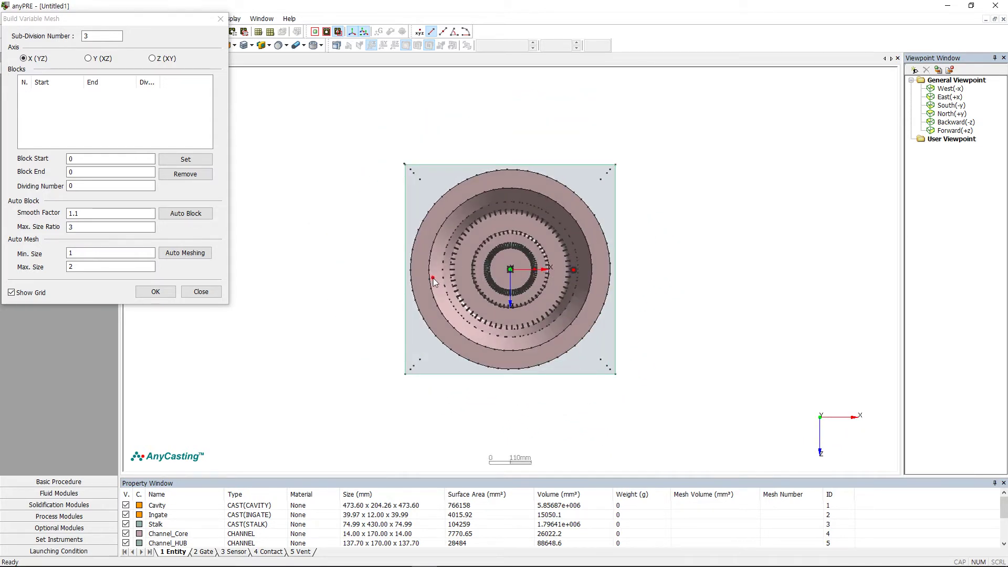
{"action": "left_click", "coordinate": [411, 270]}
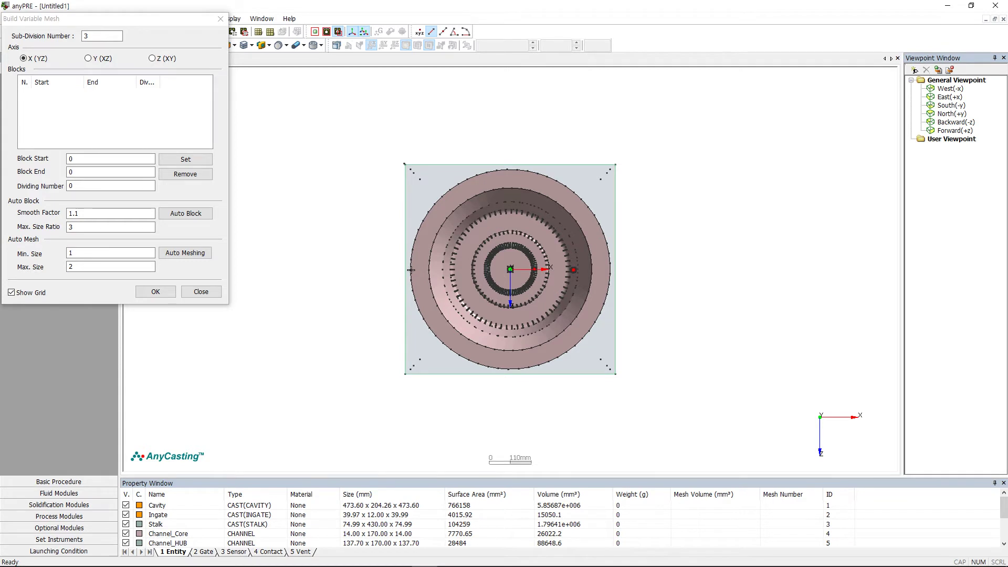
{"action": "left_click", "coordinate": [609, 274]}
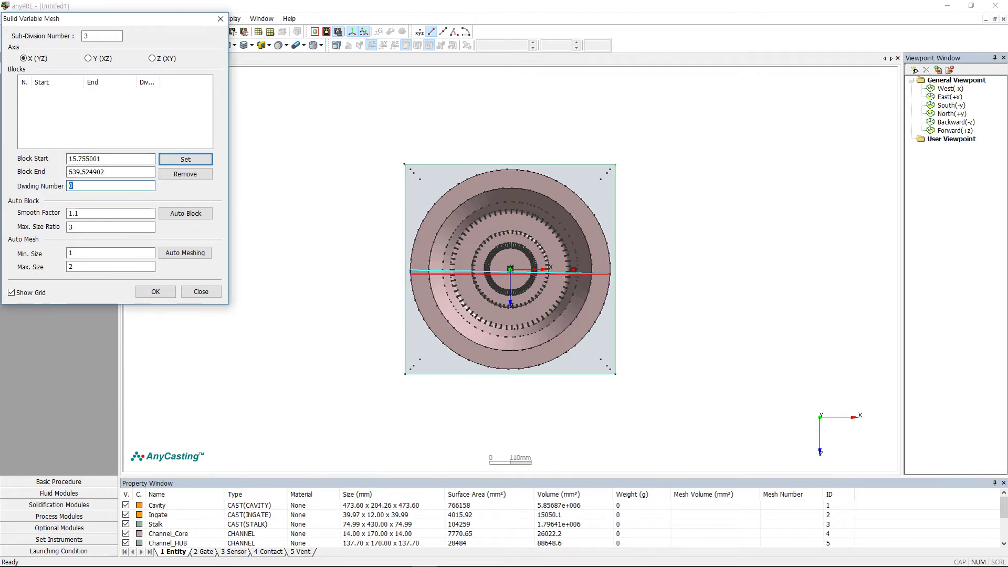
{"action": "left_click", "coordinate": [186, 159]}
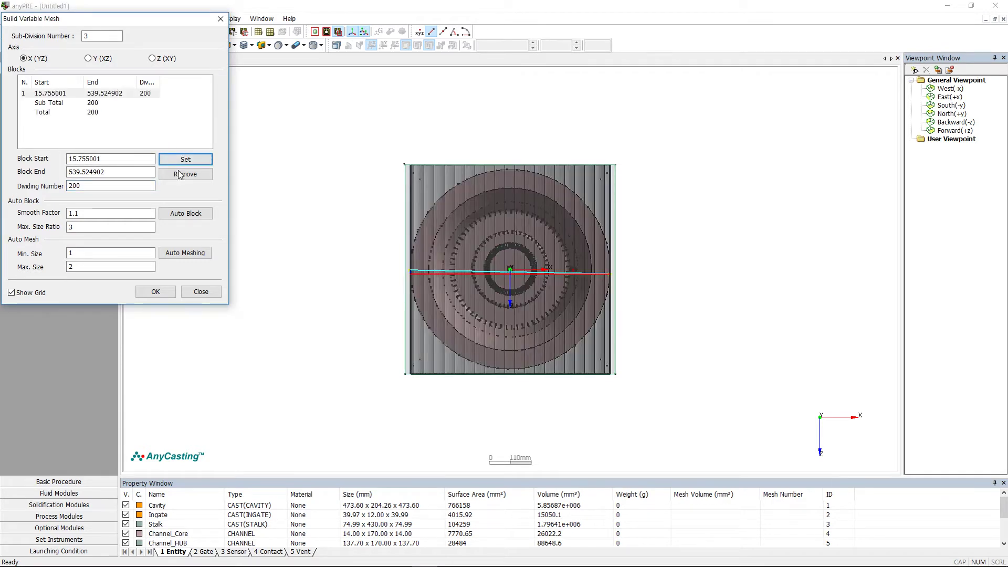
{"action": "left_click", "coordinate": [199, 214]}
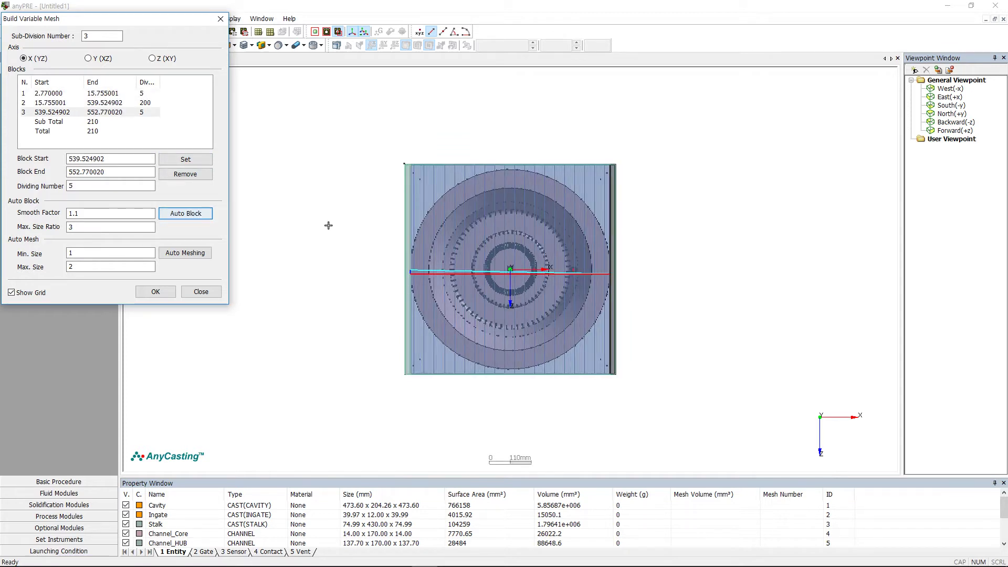
{"action": "left_click", "coordinate": [347, 229]}
Add a 200-division Y block over the wheel cavity's vertical span and auto-fill the rest
{"action": "left_click", "coordinate": [90, 59]}
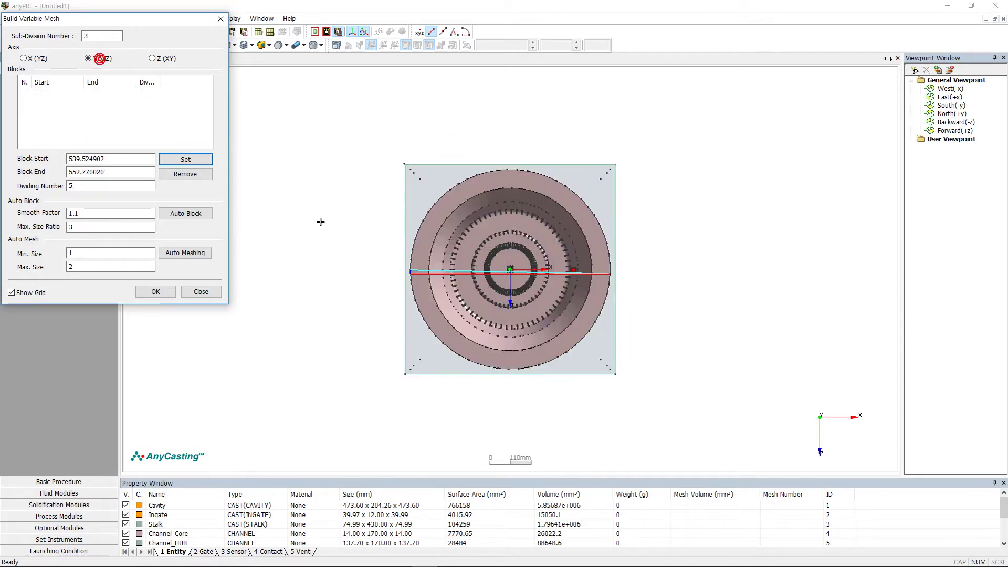
{"action": "left_click", "coordinate": [339, 245]}
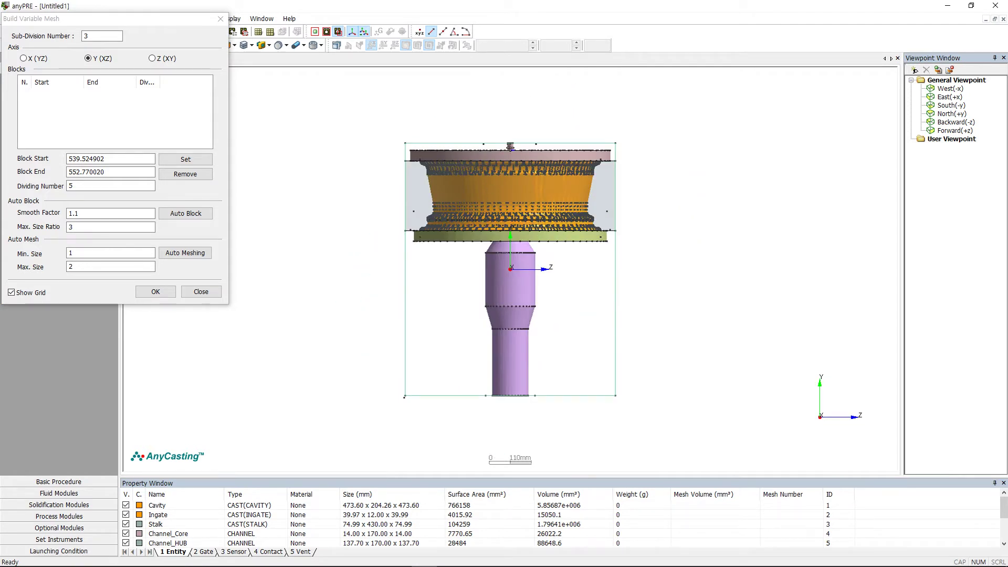
{"action": "scroll", "coordinate": [510, 147], "scroll_direction": "up", "scroll_amount": 3}
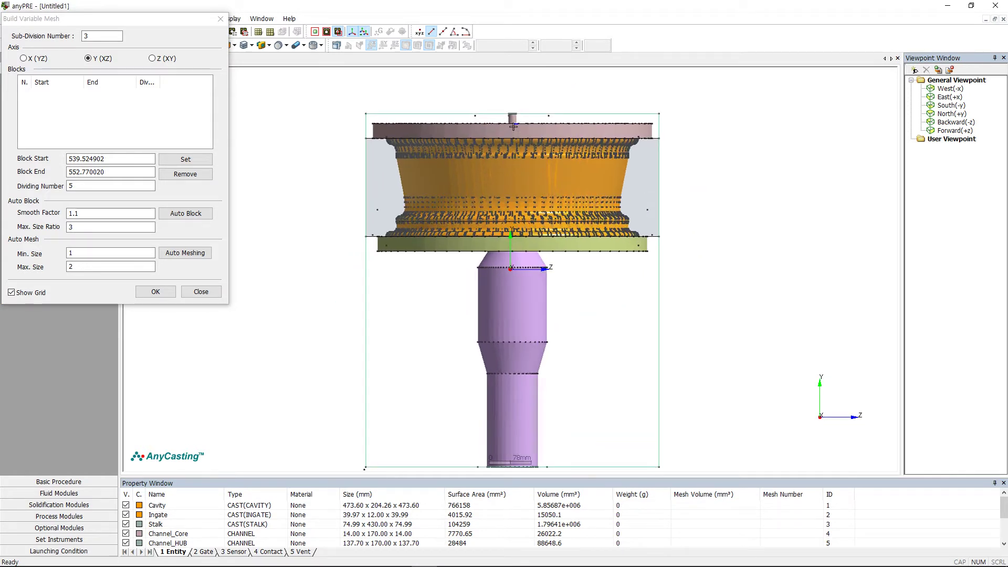
{"action": "left_click_drag", "start_coordinate": [513, 123], "coordinate": [515, 251]}
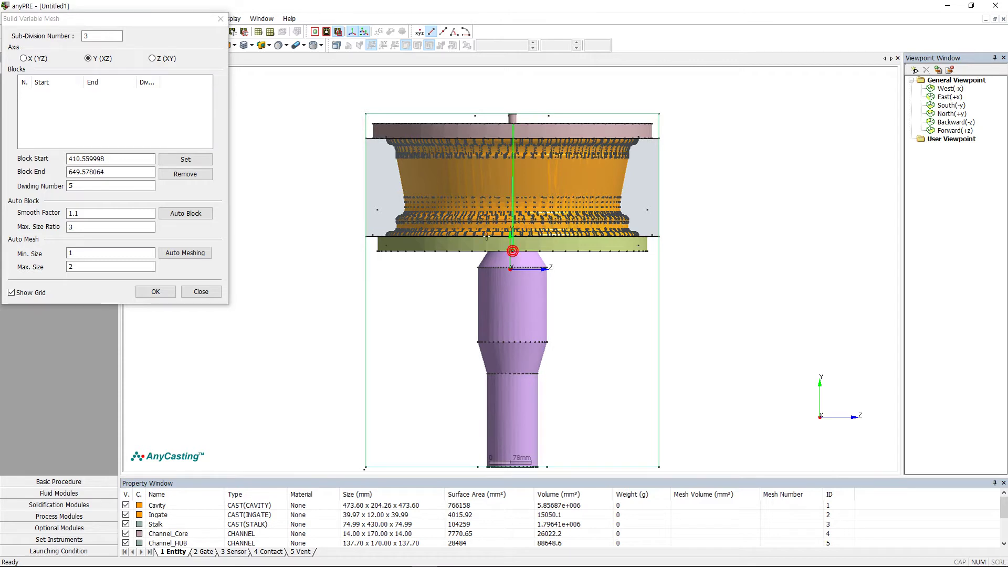
{"action": "double_click", "coordinate": [97, 186]}
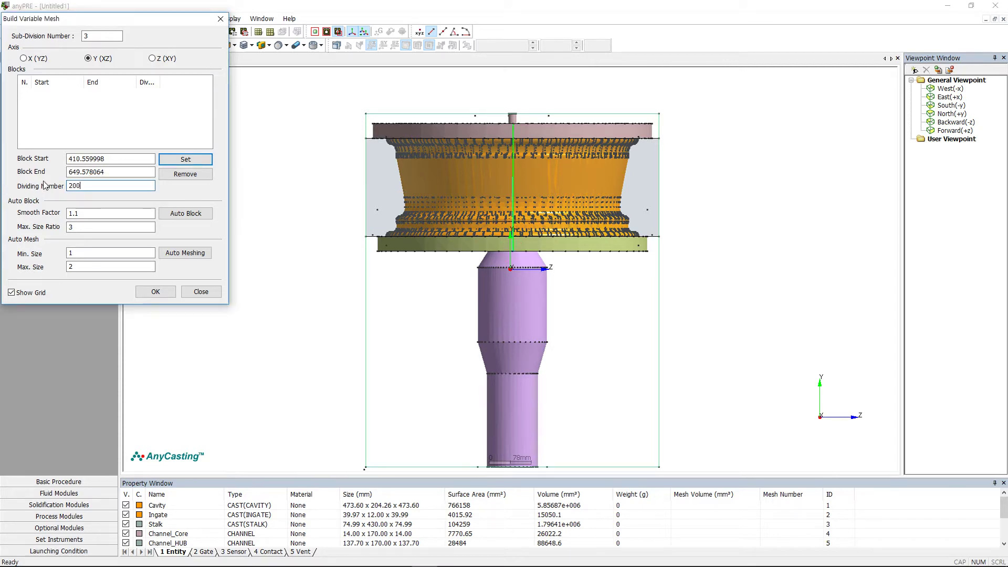
{"action": "left_click", "coordinate": [186, 159]}
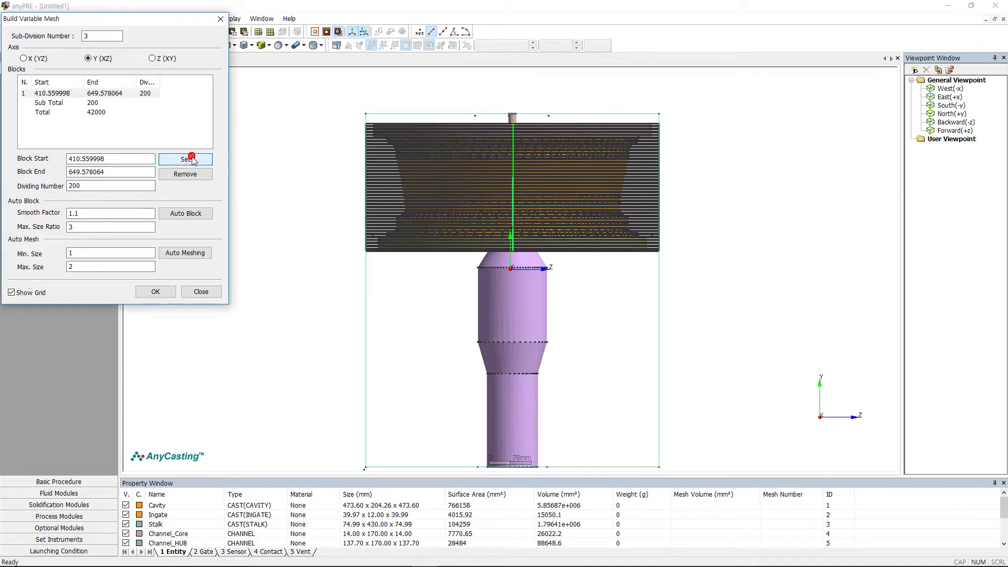
{"action": "left_click", "coordinate": [186, 213]}
Add a 200-division Z block from the wheel's top to bottom edge and auto-fill the rest
{"action": "left_click", "coordinate": [152, 59]}
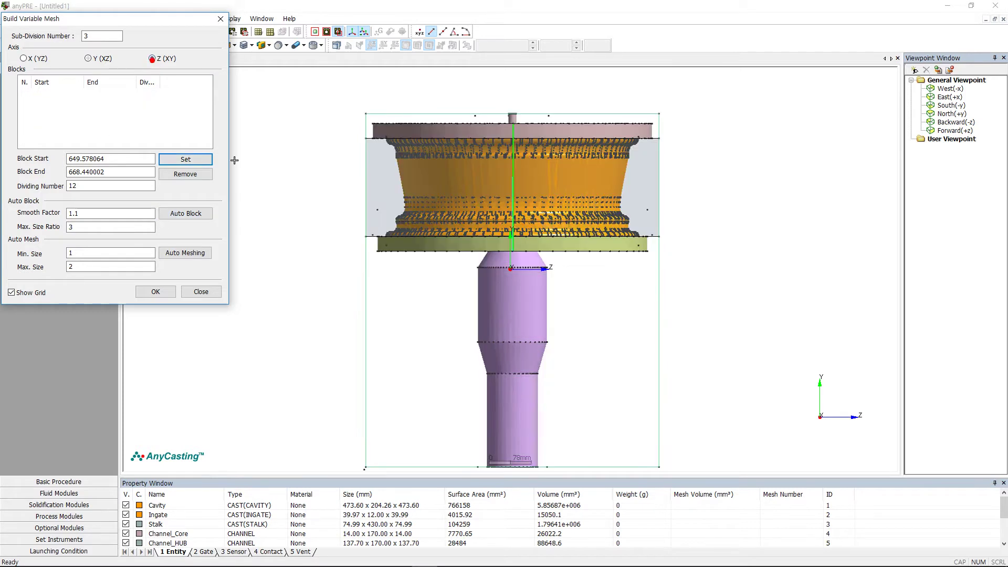
{"action": "left_click", "coordinate": [283, 214]}
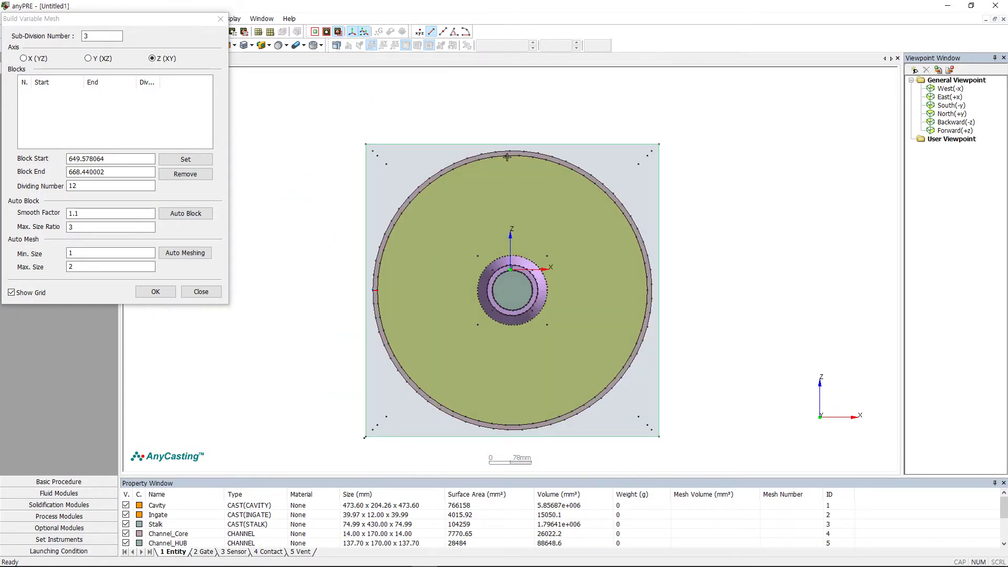
{"action": "left_click", "coordinate": [509, 151]}
{"action": "left_click", "coordinate": [508, 430]}
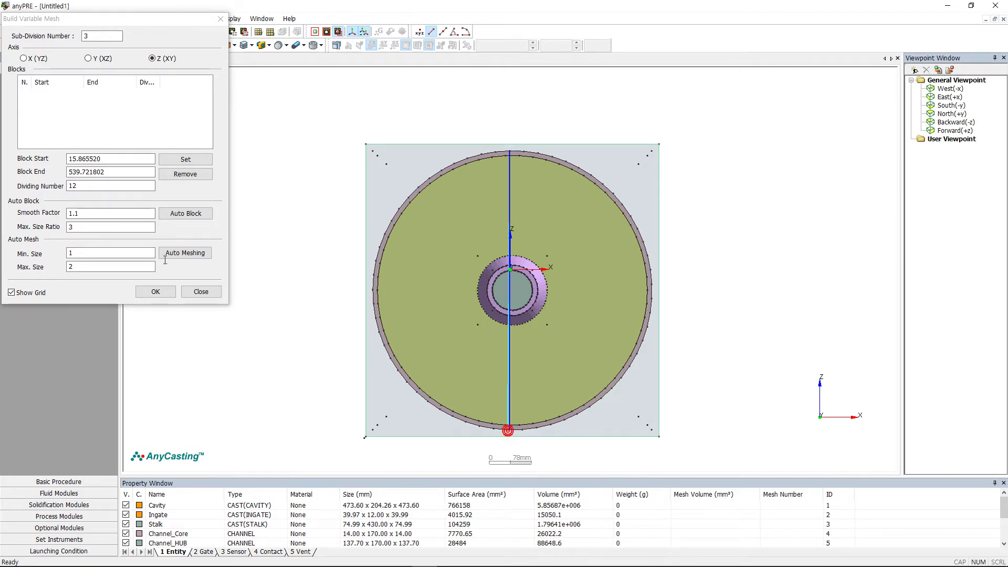
{"action": "double_click", "coordinate": [95, 186]}
{"action": "type", "text": "200"}
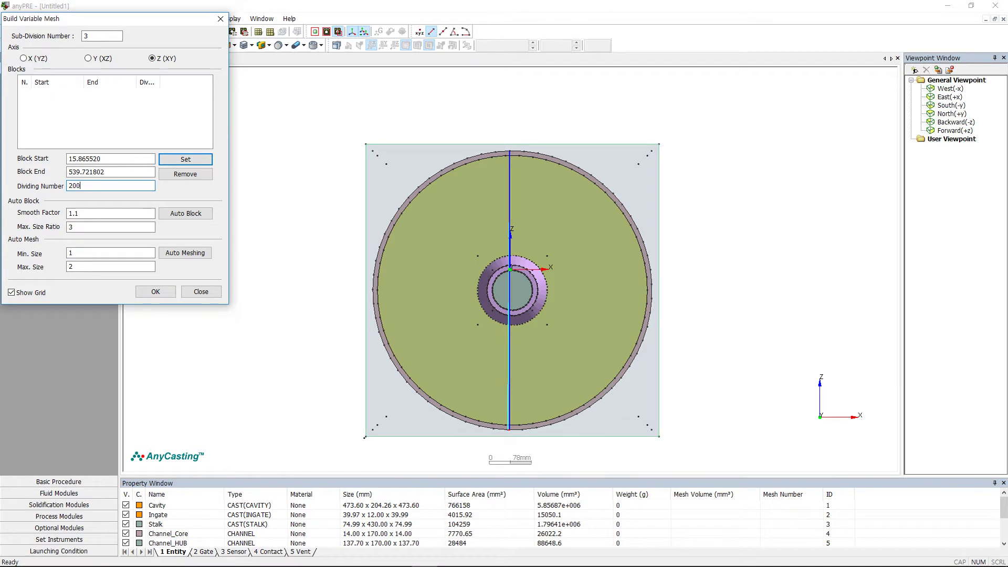
{"action": "left_click", "coordinate": [185, 160]}
{"action": "left_click", "coordinate": [186, 213]}
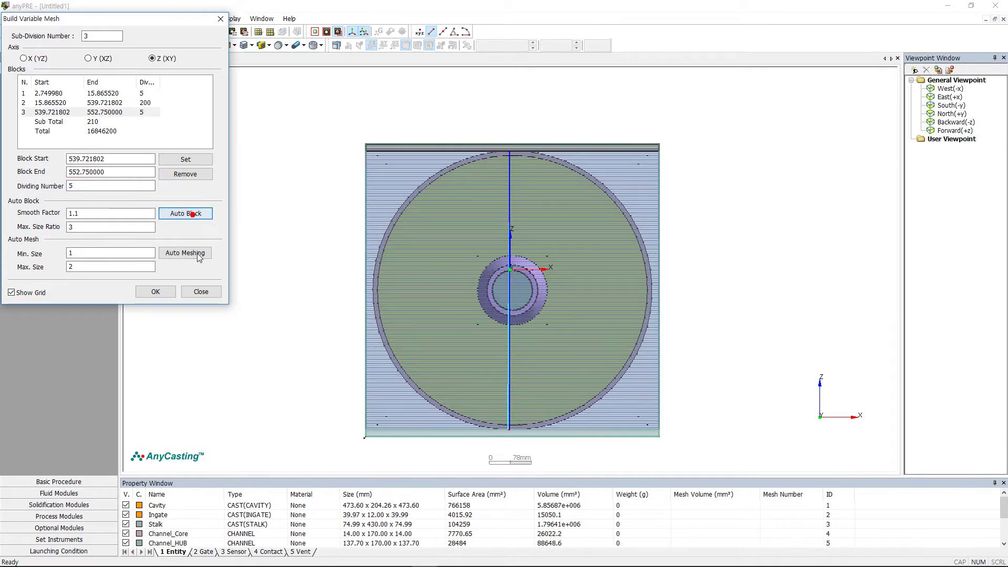
Generate the 16,846,200-cell variable mesh, then undo the meshing
{"action": "left_click", "coordinate": [156, 292]}
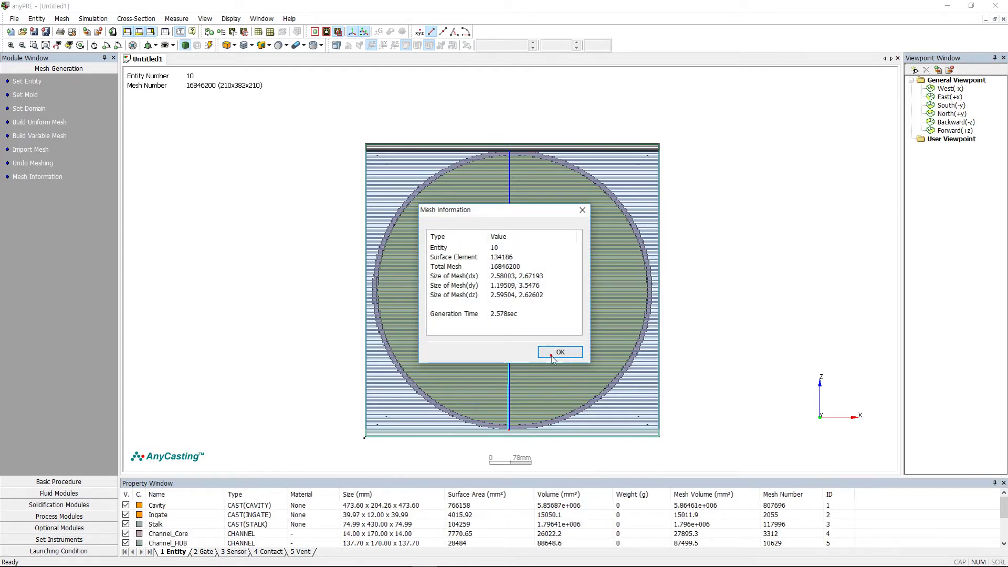
{"action": "left_click", "coordinate": [552, 352]}
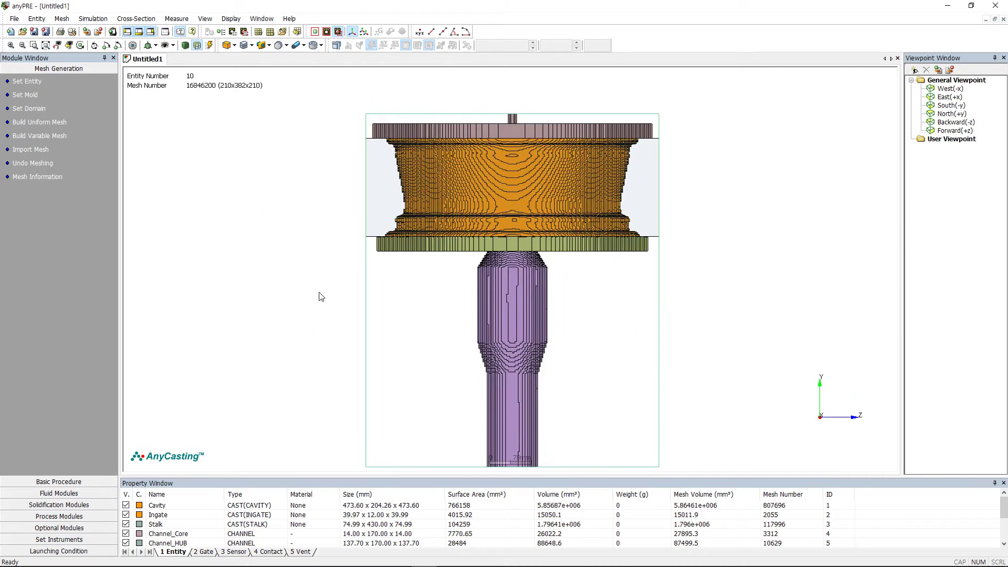
{"action": "key", "text": "ctrl+z"}
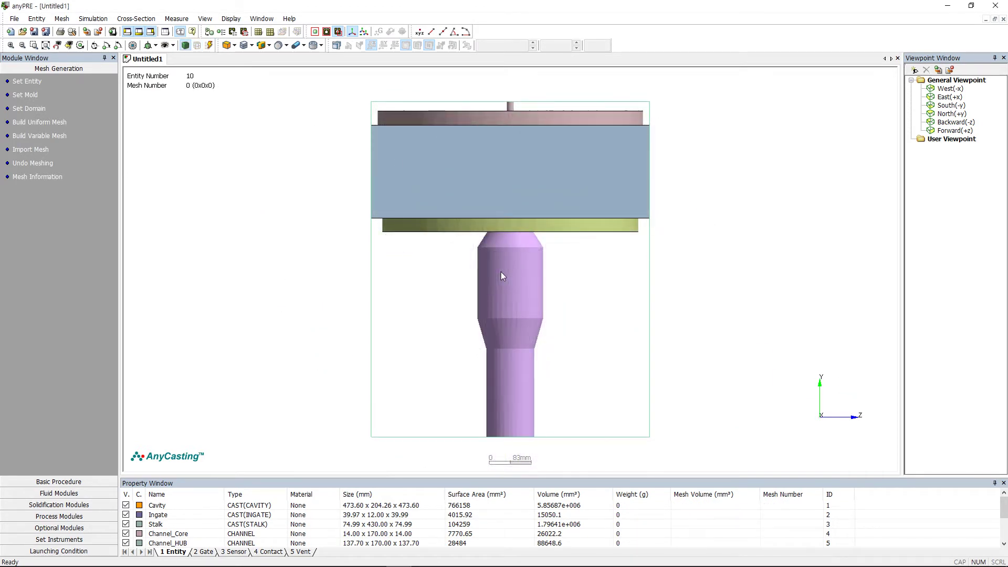
Build a uniform mesh targeting 3,000,000 cells, giving 2,970,675 cells (135×163×135)
{"action": "left_click", "coordinate": [52, 123]}
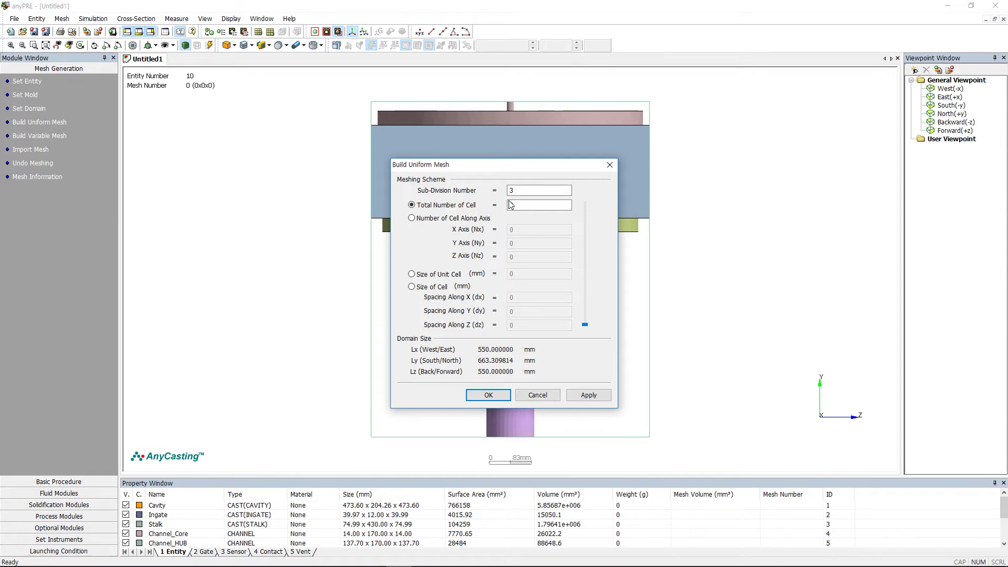
{"action": "type", "text": "0"}
{"action": "double_click", "coordinate": [512, 205]}
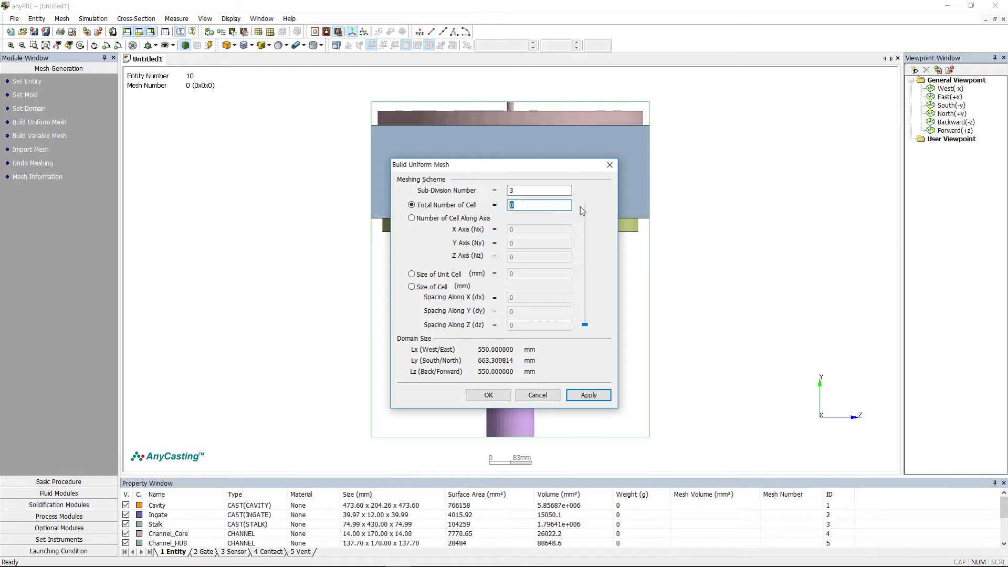
{"action": "type", "text": "3,000,000"}
{"action": "left_click", "coordinate": [589, 395]}
{"action": "left_click", "coordinate": [486, 395]}
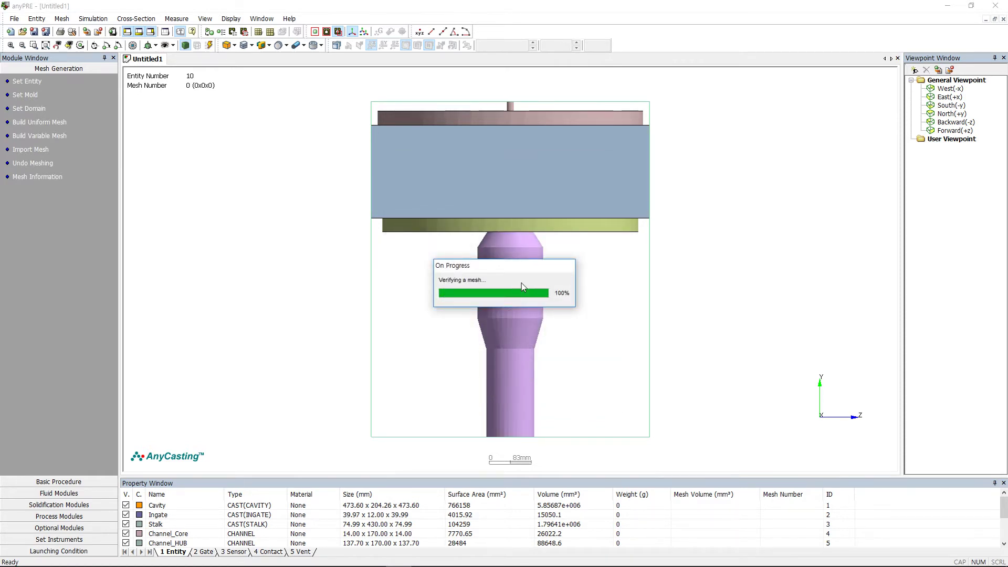
{"action": "left_click", "coordinate": [550, 353]}
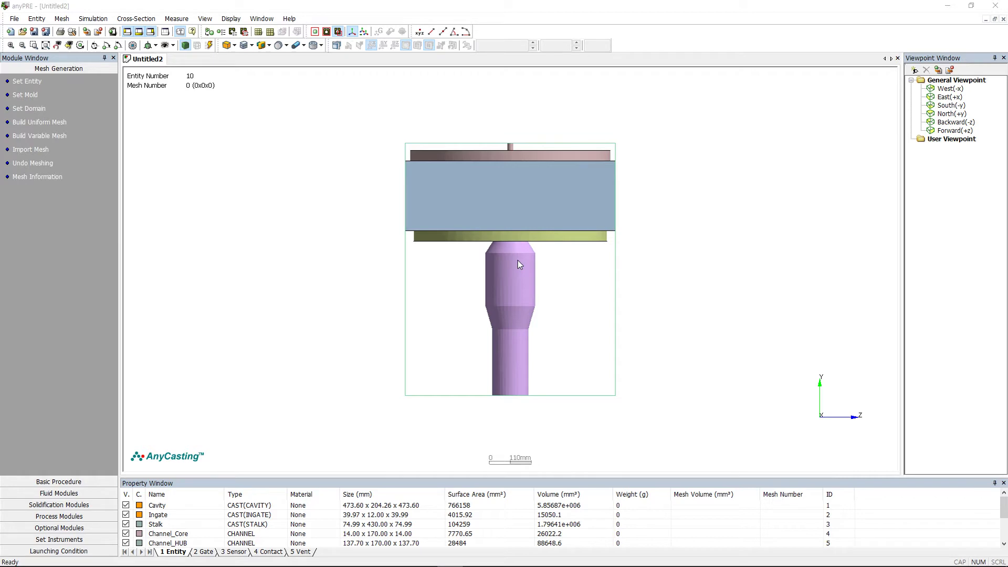
Auto-mesh the X, Y and Z axes and generate the 51,245,480-cell variable mesh (374×403×340)
{"action": "left_click", "coordinate": [51, 135]}
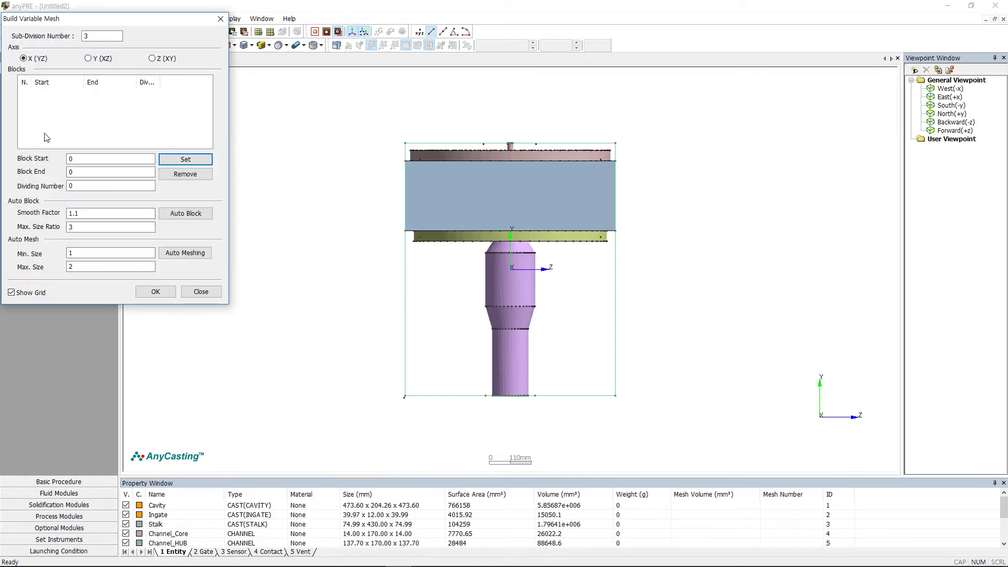
{"action": "left_click", "coordinate": [185, 252]}
{"action": "left_click", "coordinate": [89, 58]}
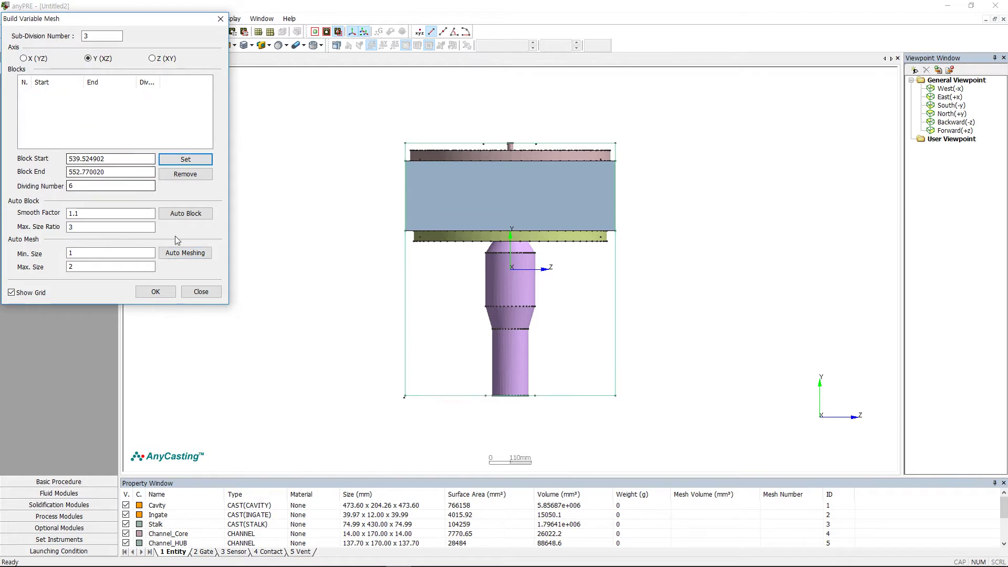
{"action": "left_click", "coordinate": [183, 253]}
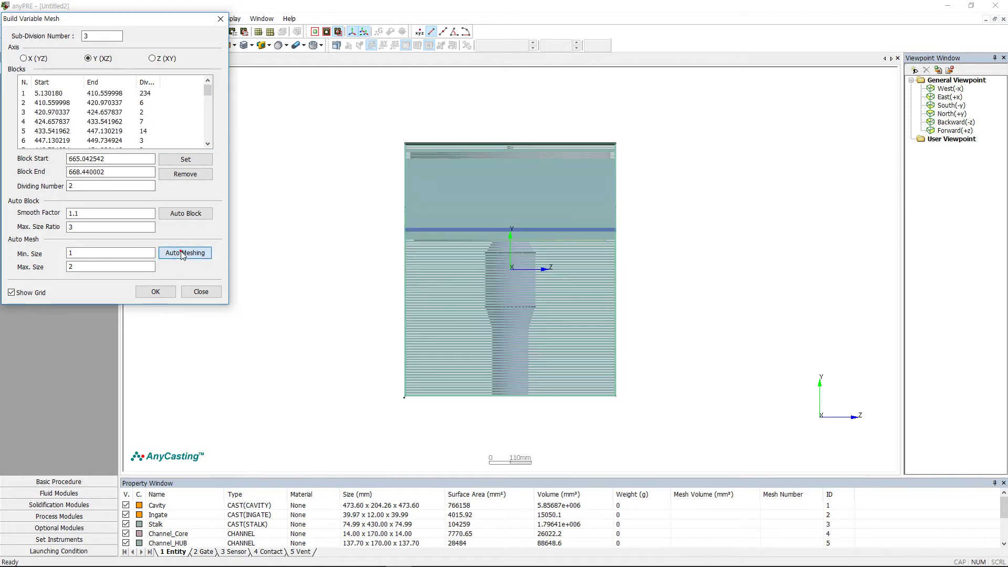
{"action": "left_click", "coordinate": [152, 59]}
{"action": "left_click", "coordinate": [178, 253]}
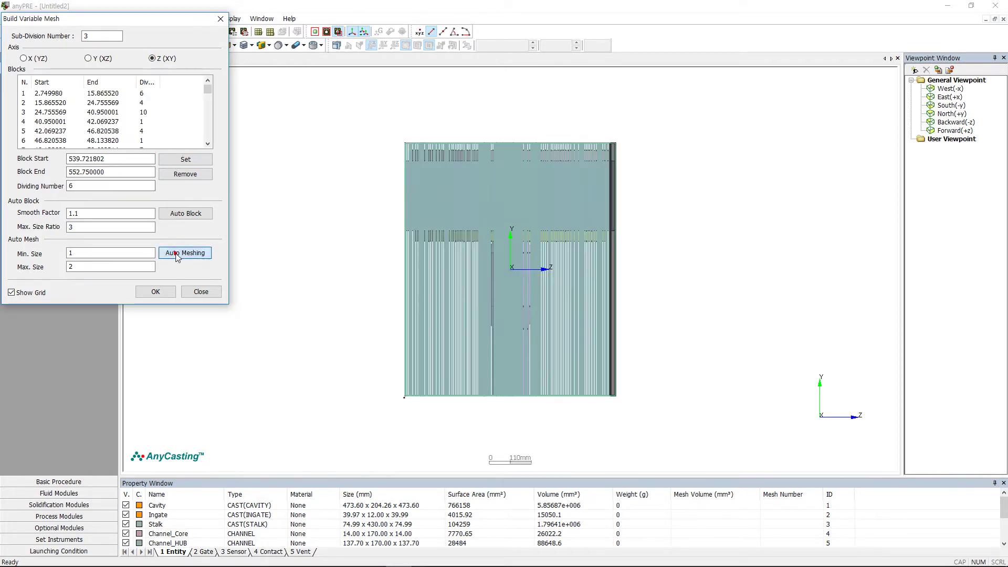
{"action": "left_click", "coordinate": [156, 292]}
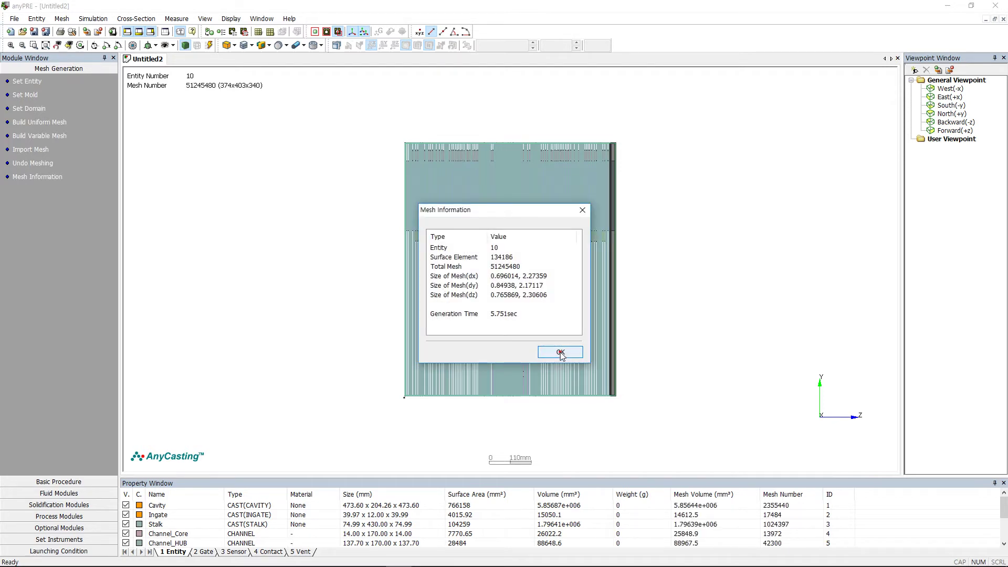
{"action": "left_click", "coordinate": [561, 352]}
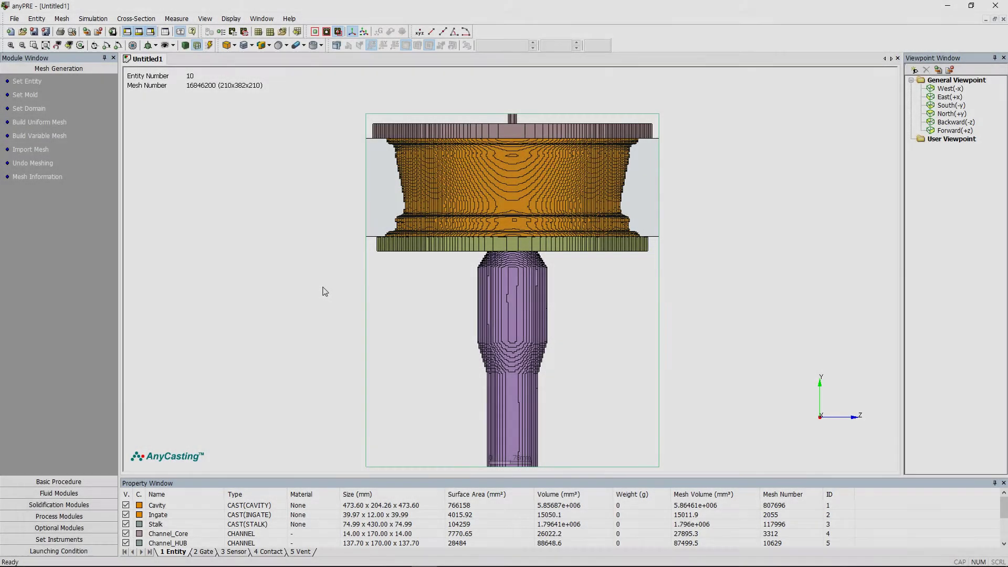
Set the Task Design process to Group3 (Pressurized) Low Pressure Die Casting with default HTC values
{"action": "scroll", "coordinate": [325, 292], "scroll_direction": "down", "scroll_amount": 1}
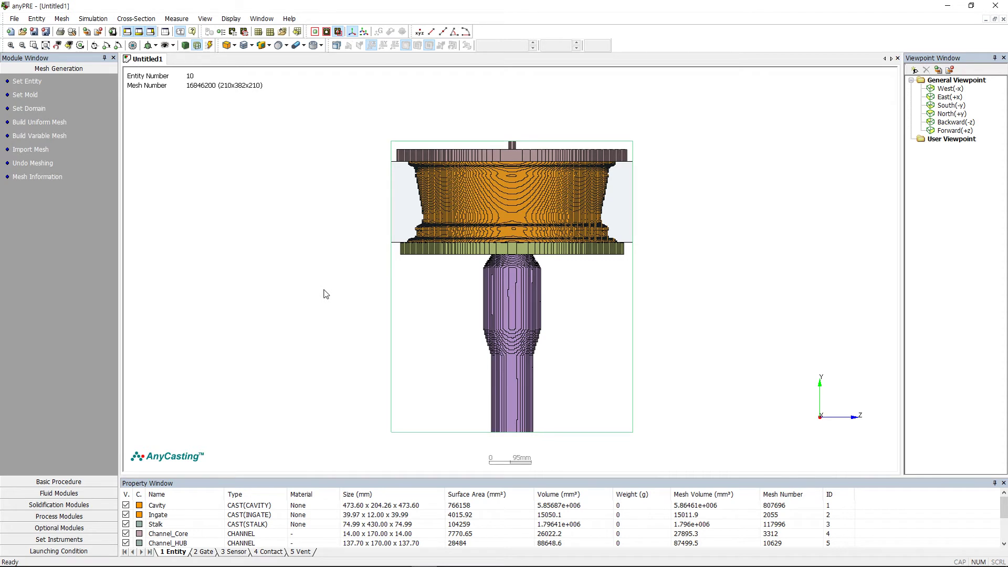
{"action": "left_click", "coordinate": [62, 481]}
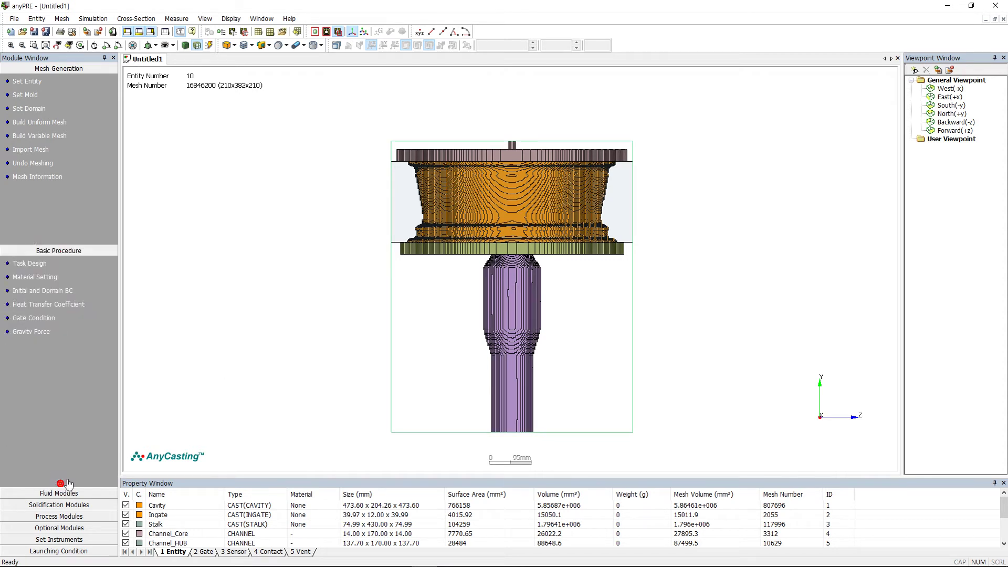
{"action": "left_click", "coordinate": [32, 93]}
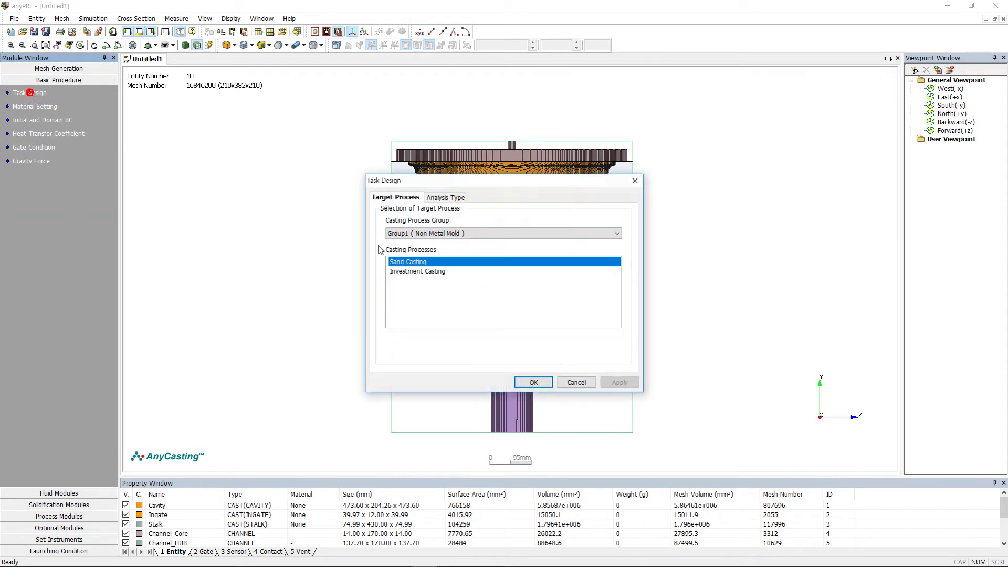
{"action": "left_click", "coordinate": [452, 234]}
{"action": "left_click", "coordinate": [419, 258]}
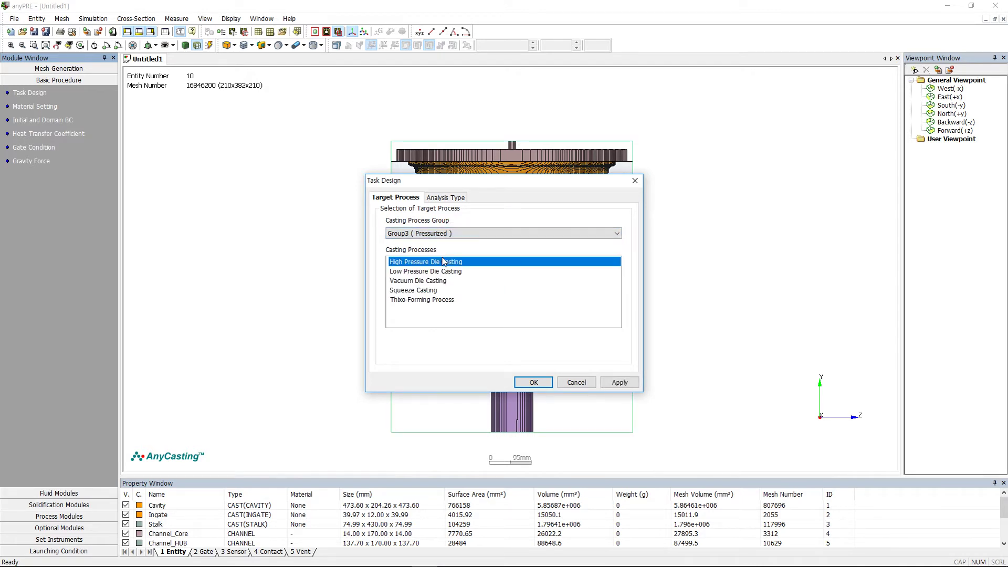
{"action": "left_click", "coordinate": [431, 271]}
{"action": "left_click", "coordinate": [616, 381]}
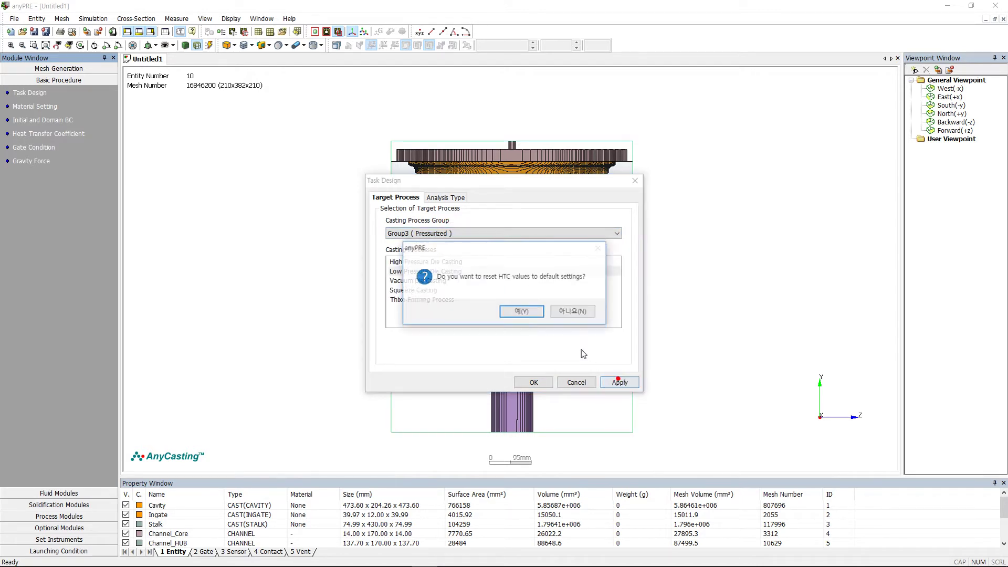
{"action": "left_click", "coordinate": [522, 313]}
Set the analysis type to filling plus solidification during and after filling
{"action": "left_click", "coordinate": [446, 198]}
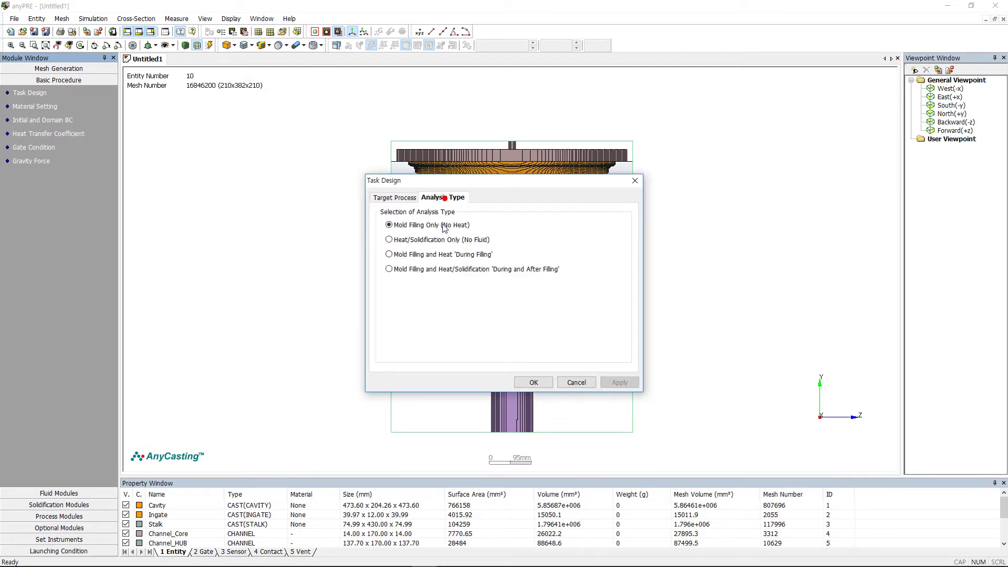
{"action": "left_click", "coordinate": [440, 269]}
{"action": "left_click", "coordinate": [612, 380]}
{"action": "left_click", "coordinate": [541, 315]}
{"action": "left_click", "coordinate": [533, 382]}
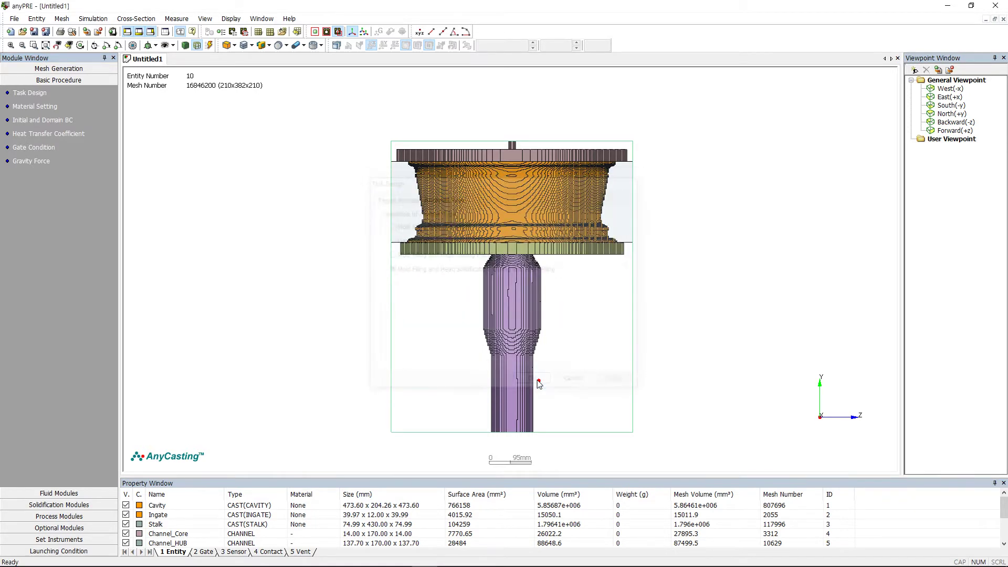
Assign AA aluminium alloy 356.0 to Cavity and copy it to all cast entities
{"action": "left_click", "coordinate": [45, 108]}
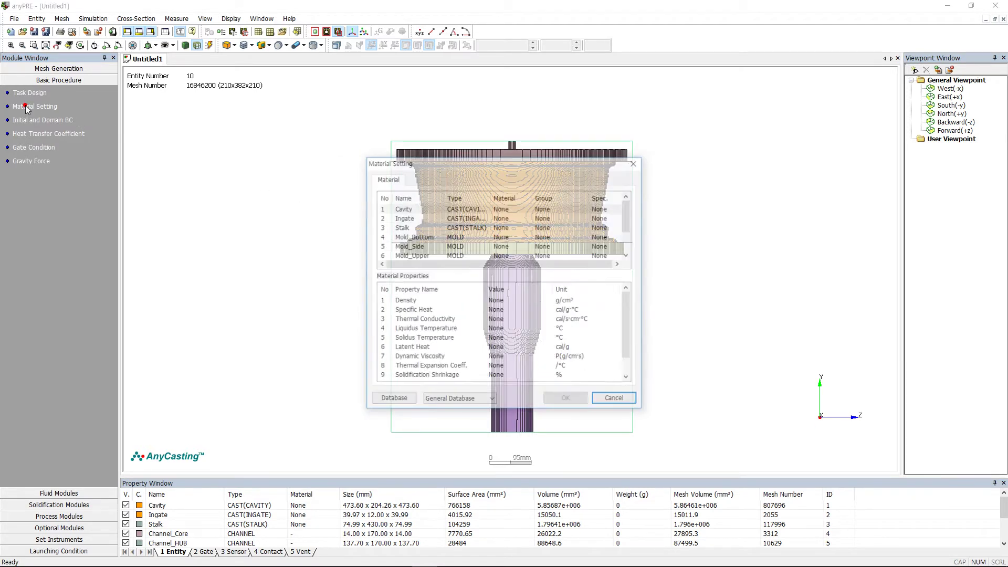
{"action": "left_click", "coordinate": [416, 208]}
{"action": "double_click", "coordinate": [416, 207]}
{"action": "left_click", "coordinate": [507, 182]}
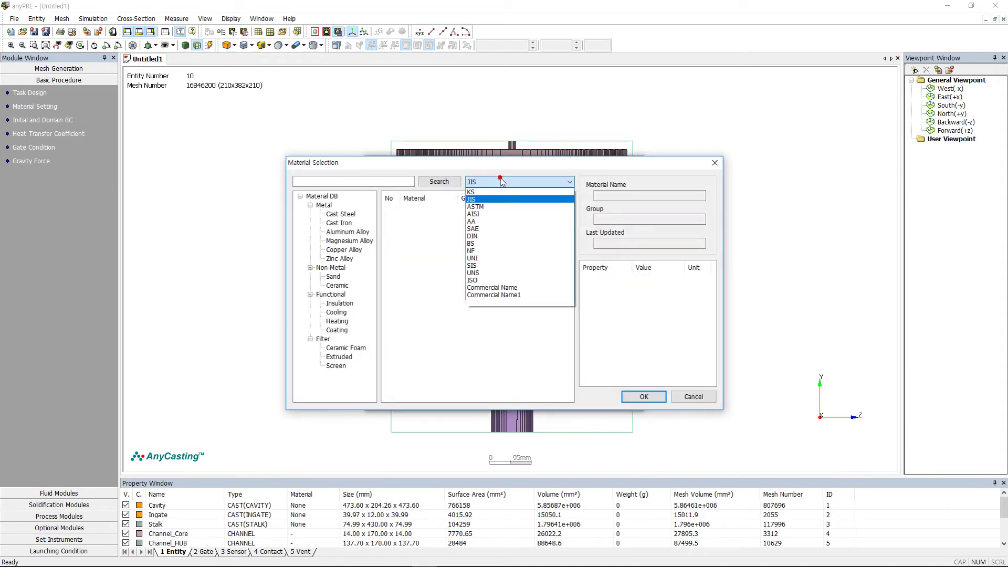
{"action": "left_click", "coordinate": [483, 218]}
{"action": "left_click", "coordinate": [348, 233]}
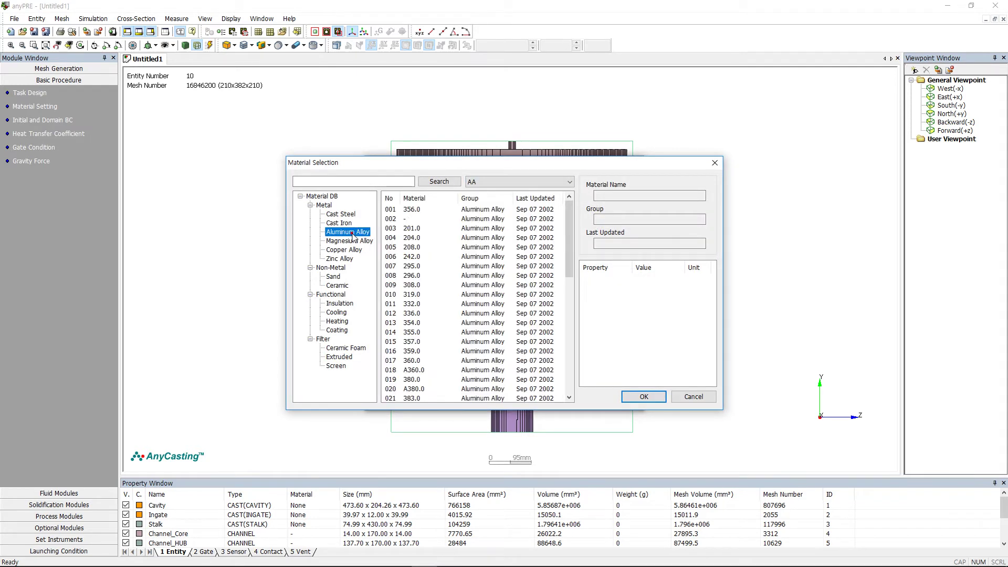
{"action": "left_click", "coordinate": [420, 211]}
{"action": "left_click", "coordinate": [643, 397]}
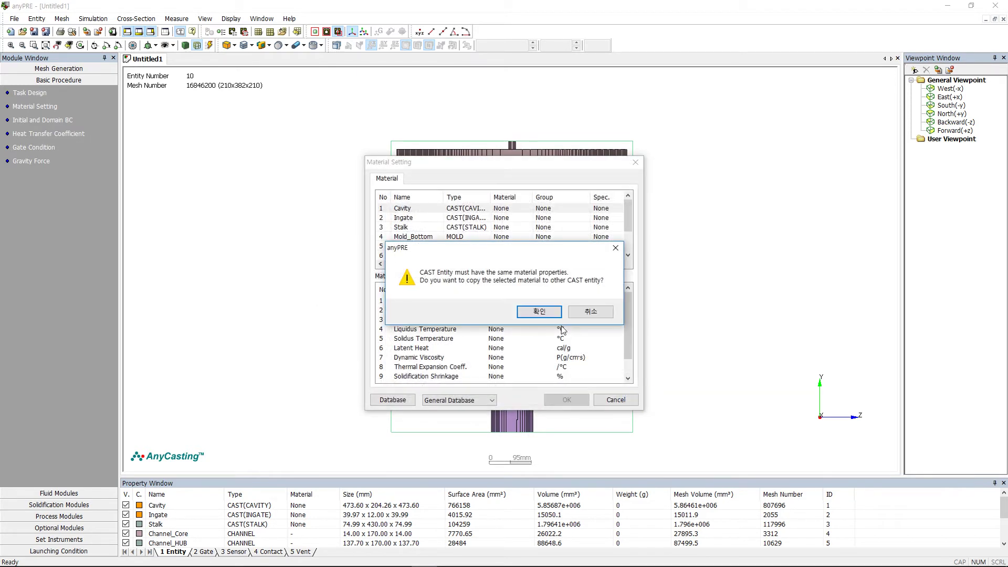
{"action": "left_click", "coordinate": [544, 313]}
Give Mold_Bottom through Stalk_Mold JIS cast steel SKD61 and save the material assignments
{"action": "left_click", "coordinate": [408, 237]}
{"action": "scroll", "coordinate": [415, 237], "scroll_direction": "down", "scroll_amount": 1}
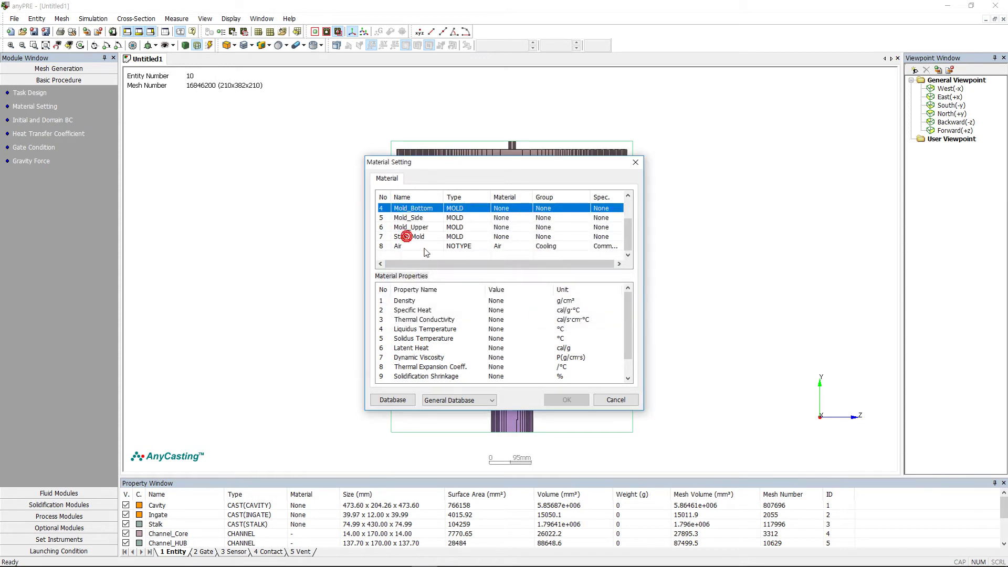
{"action": "left_click", "coordinate": [420, 236], "text": "shift"}
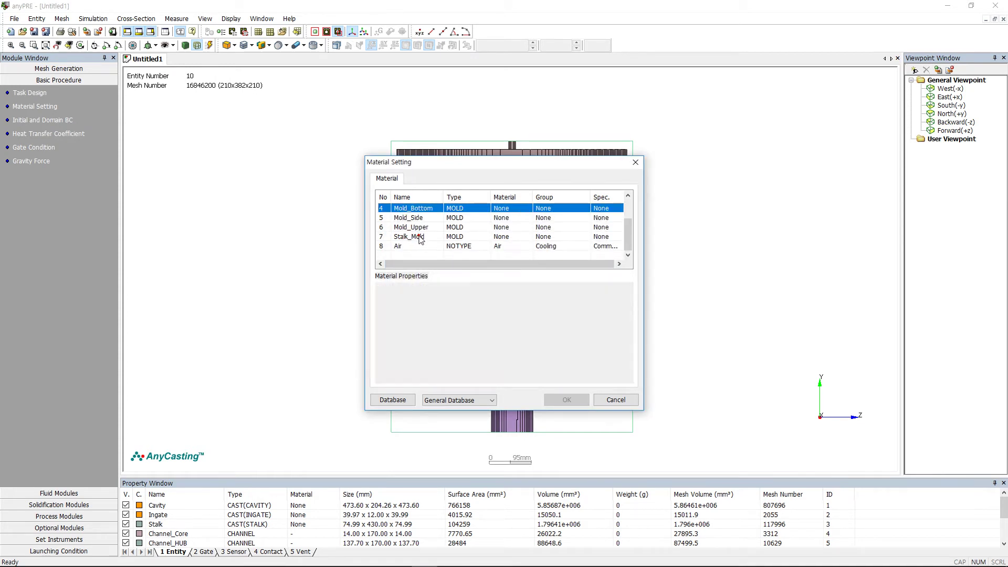
{"action": "left_click", "coordinate": [395, 400]}
{"action": "left_click", "coordinate": [487, 182]}
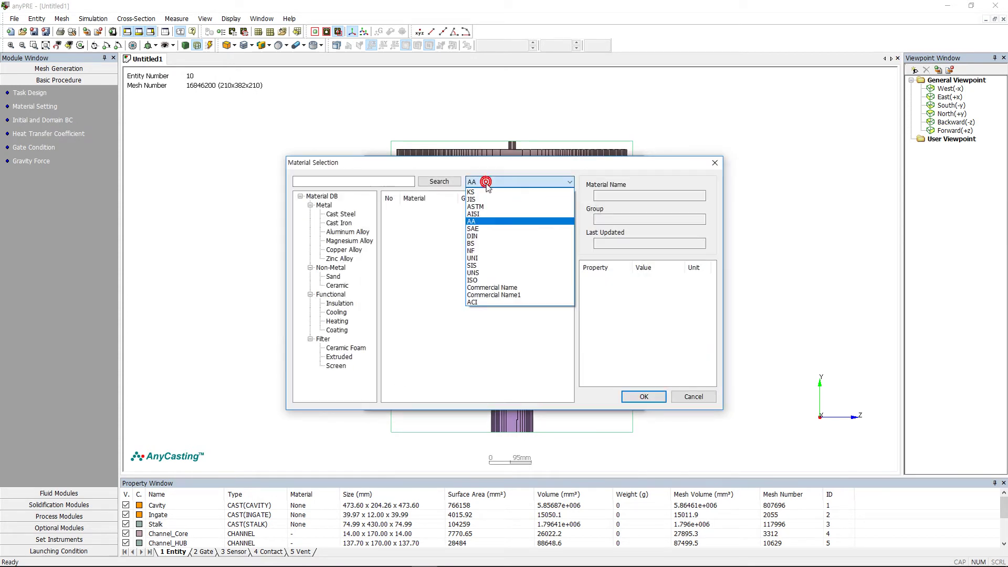
{"action": "left_click", "coordinate": [488, 200]}
{"action": "left_click", "coordinate": [341, 213]}
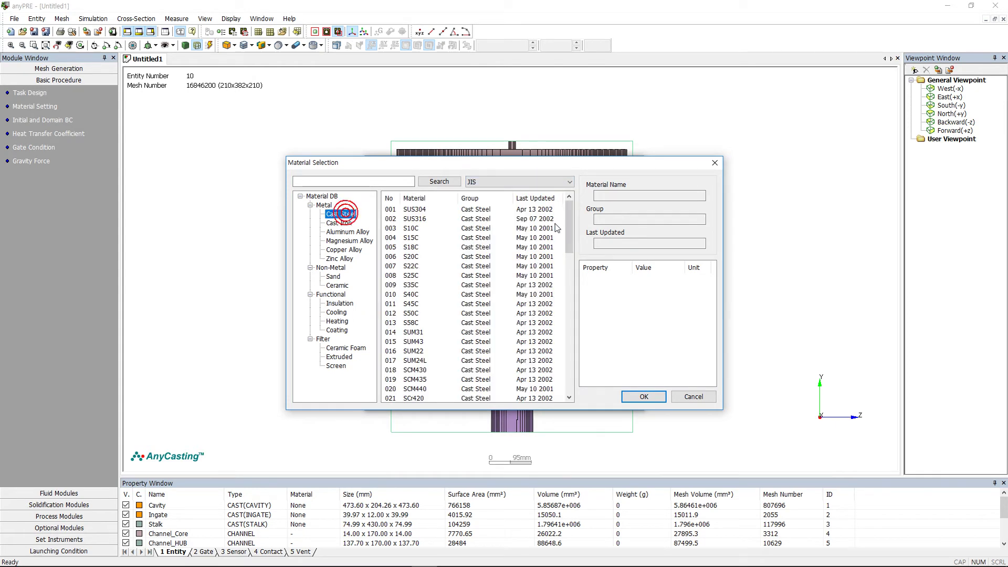
{"action": "scroll", "coordinate": [451, 336], "scroll_direction": "down", "scroll_amount": 6}
{"action": "left_click", "coordinate": [451, 342]}
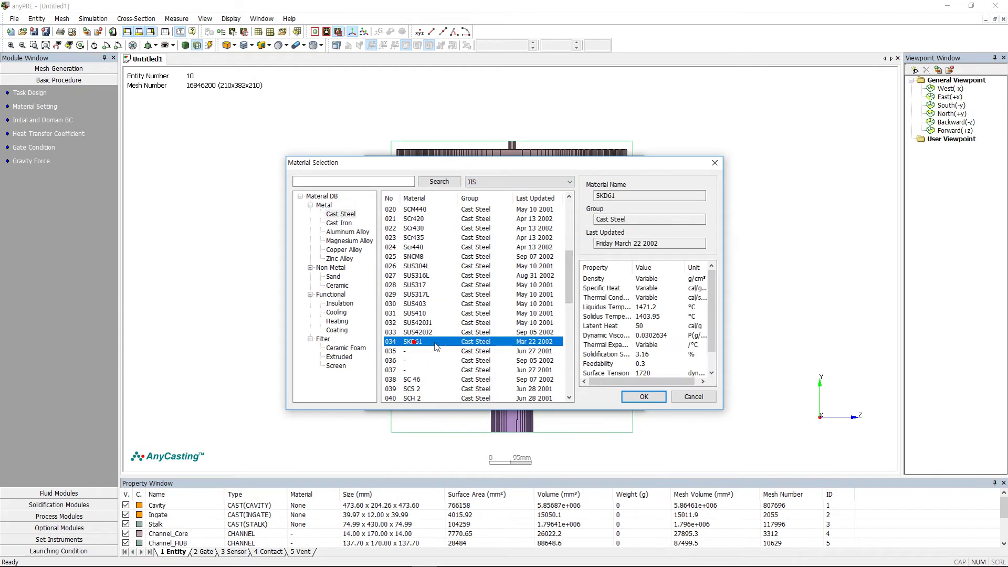
{"action": "left_click", "coordinate": [659, 398]}
{"action": "left_click", "coordinate": [566, 399]}
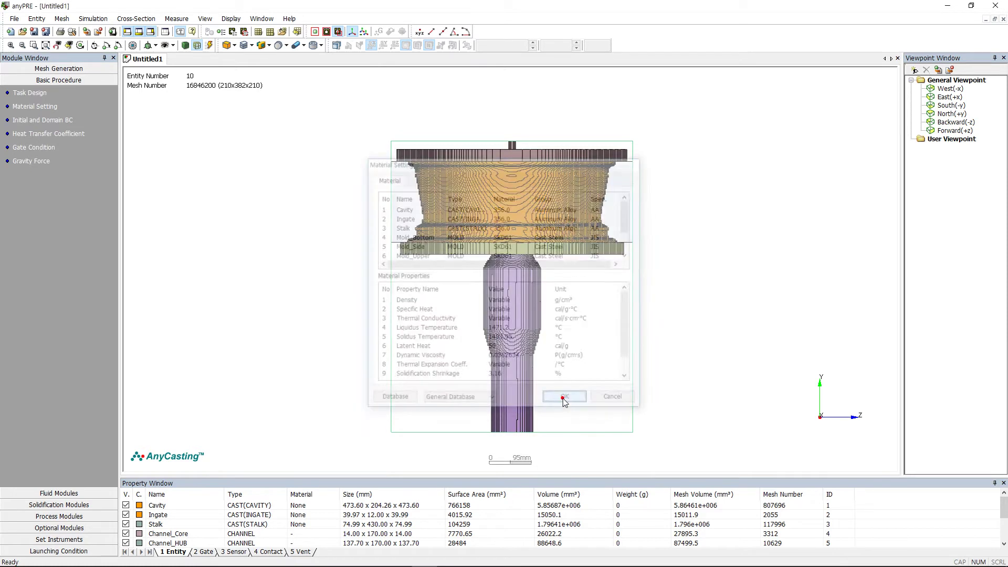
Set initial temperatures of Mold_Bottom to 500 °C and Mold_Side to 400 °C
{"action": "left_click", "coordinate": [46, 121]}
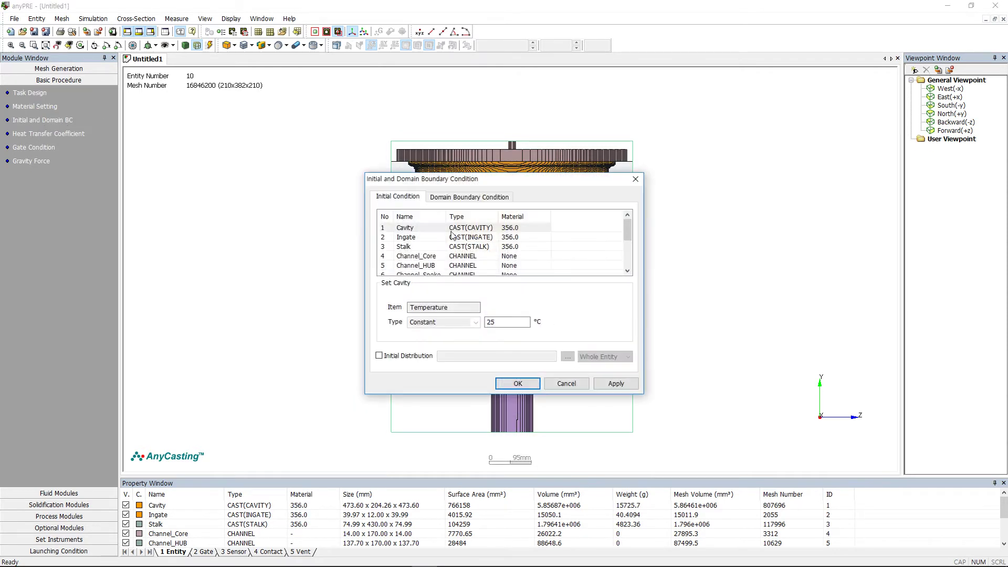
{"action": "left_click", "coordinate": [498, 258]}
{"action": "scroll", "coordinate": [497, 260], "scroll_direction": "down", "scroll_amount": 1}
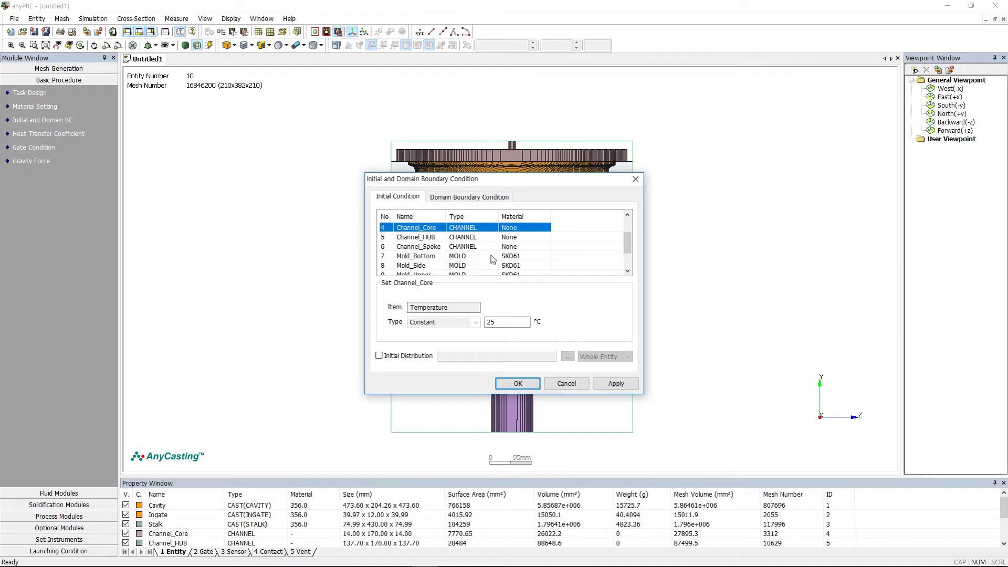
{"action": "left_click", "coordinate": [493, 258]}
{"action": "double_click", "coordinate": [507, 322]}
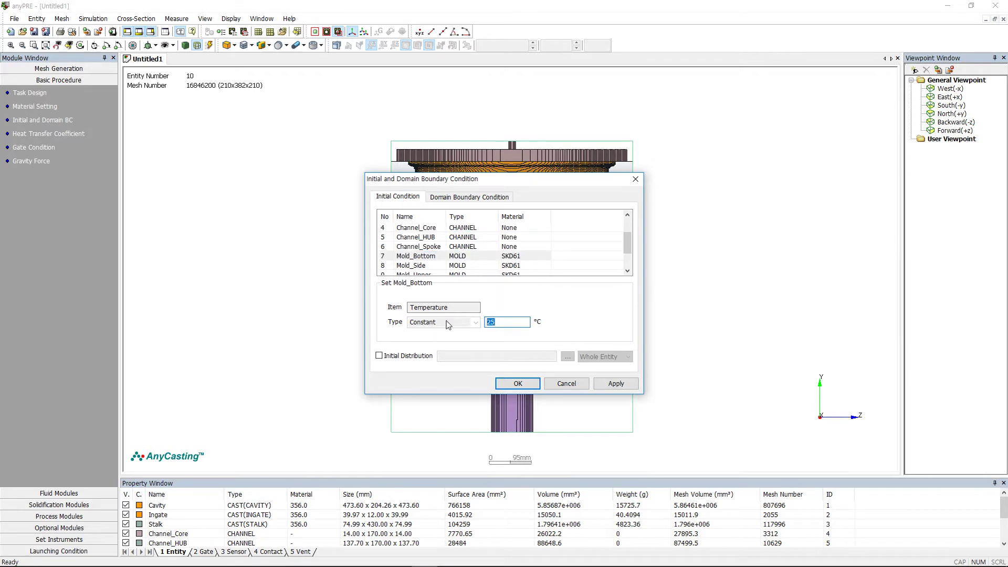
{"action": "left_click", "coordinate": [619, 382]}
{"action": "left_click", "coordinate": [416, 265]}
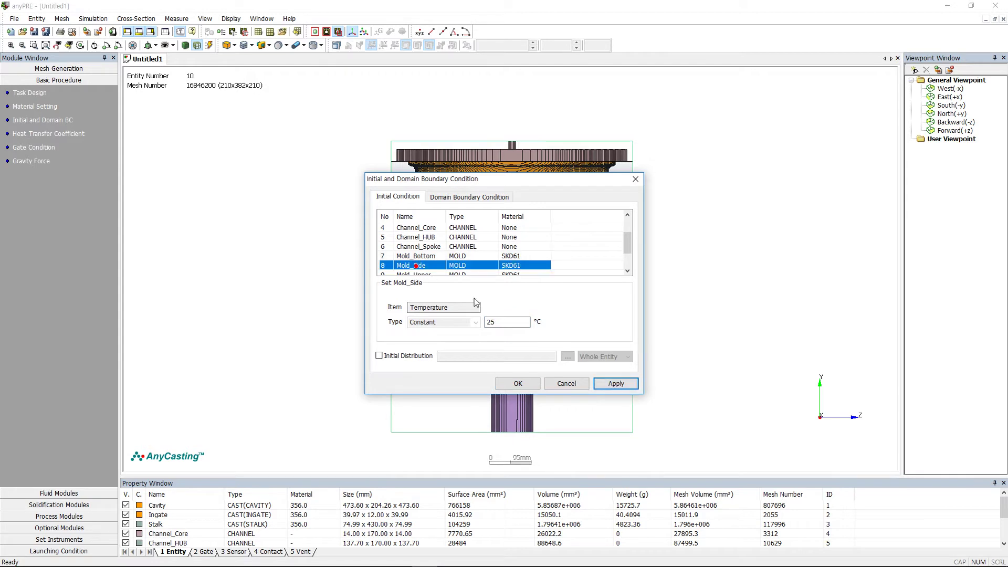
{"action": "double_click", "coordinate": [507, 322]}
{"action": "type", "text": "40"}
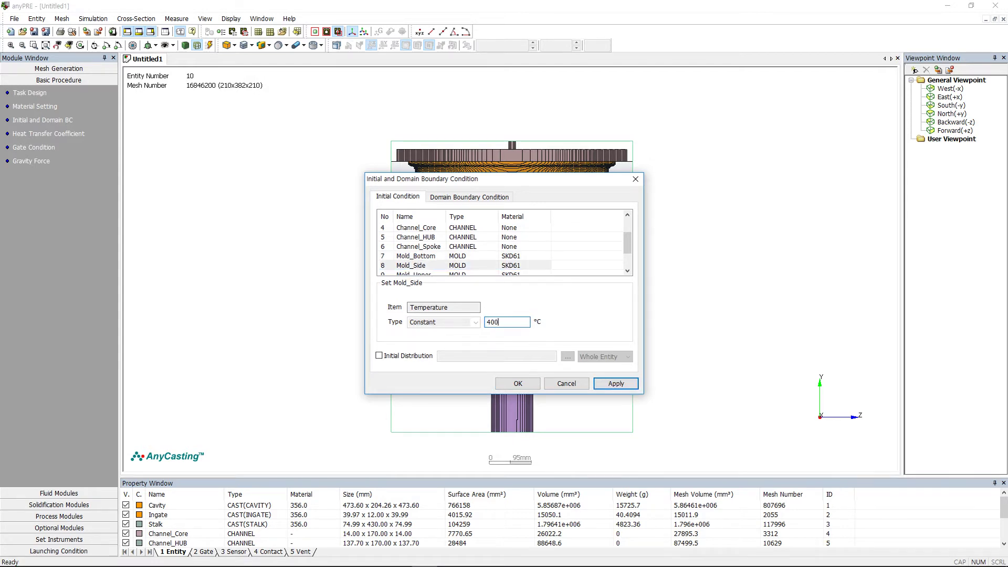
{"action": "type", "text": "0"}
{"action": "left_click", "coordinate": [616, 383]}
Set Mold_Upper to 500 °C and Stalk_Mold to 700 °C, then confirm the initial conditions
{"action": "scroll", "coordinate": [628, 247], "scroll_direction": "down", "scroll_amount": 1}
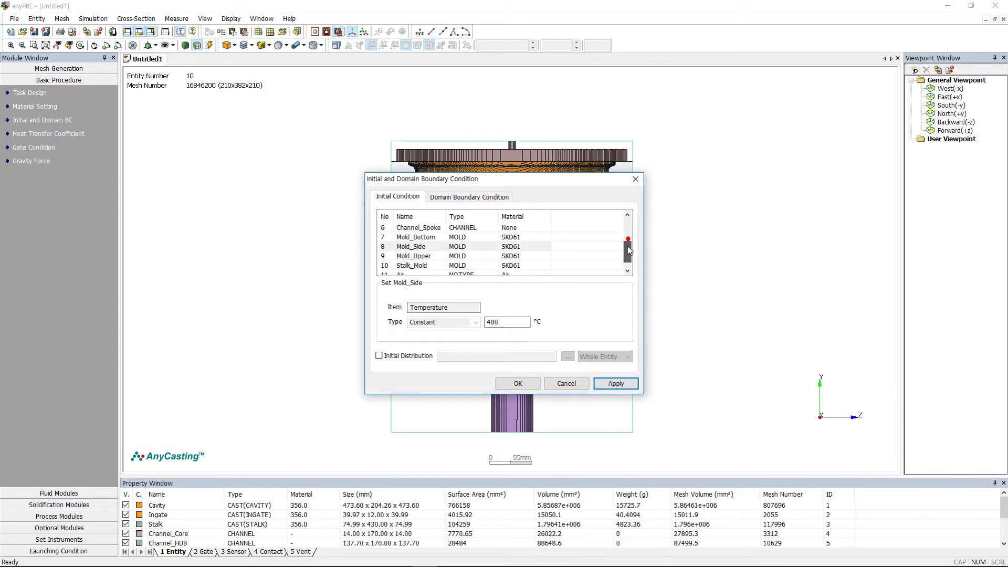
{"action": "left_click", "coordinate": [480, 258]}
{"action": "double_click", "coordinate": [507, 322]}
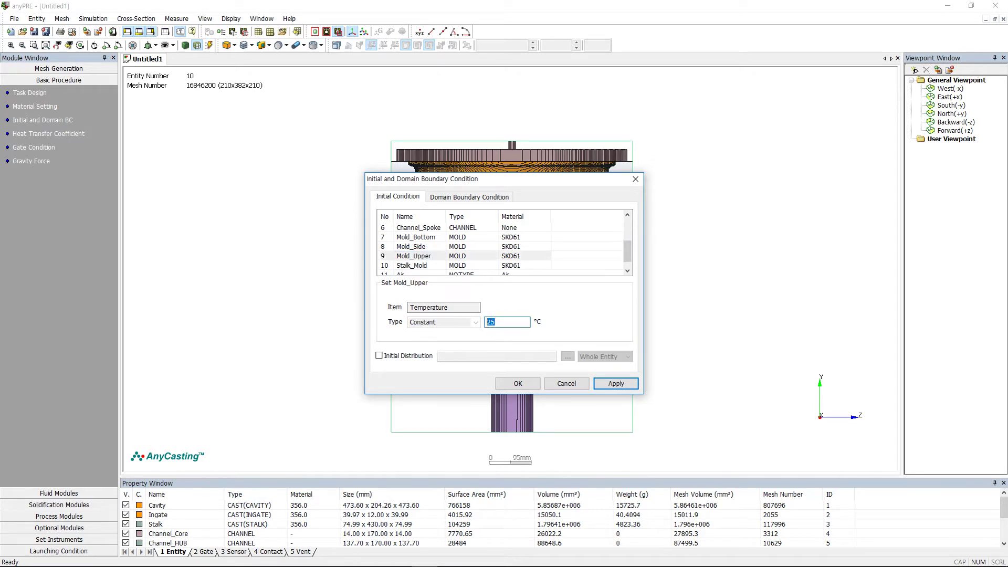
{"action": "type", "text": "500"}
{"action": "left_click", "coordinate": [616, 383]}
{"action": "left_click", "coordinate": [426, 265]}
{"action": "left_click", "coordinate": [513, 322]}
{"action": "double_click", "coordinate": [513, 322]}
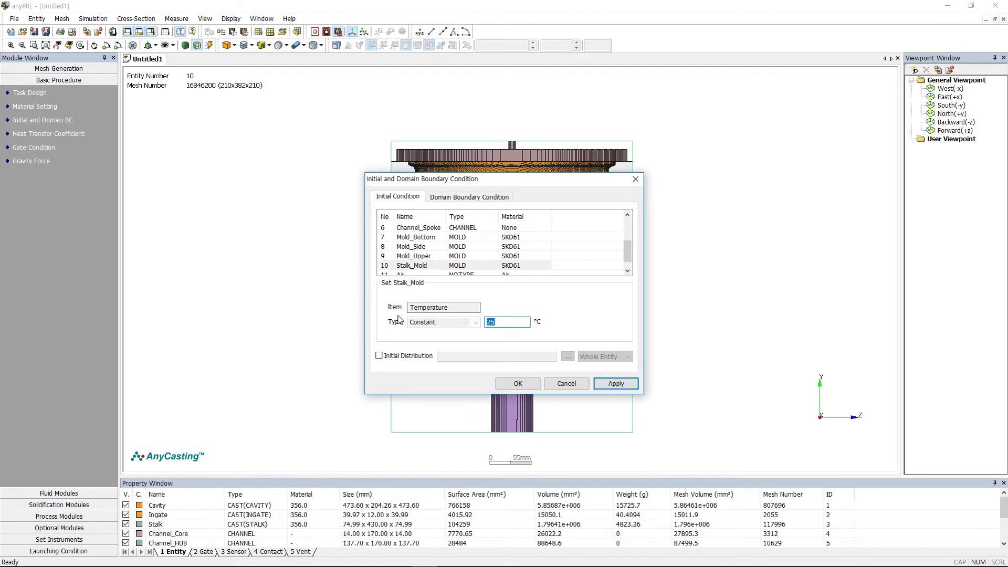
{"action": "type", "text": "700"}
{"action": "left_click", "coordinate": [616, 383]}
{"action": "left_click", "coordinate": [515, 383]}
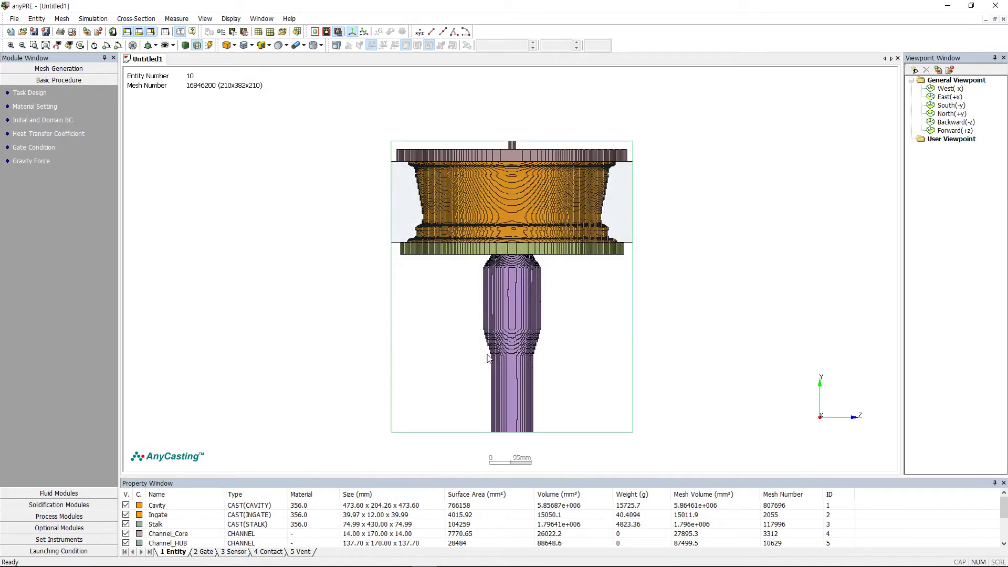
Lower the heat transfer coefficient of contact pairs 10–13 from 0.05 to 0.02
{"action": "left_click", "coordinate": [41, 138]}
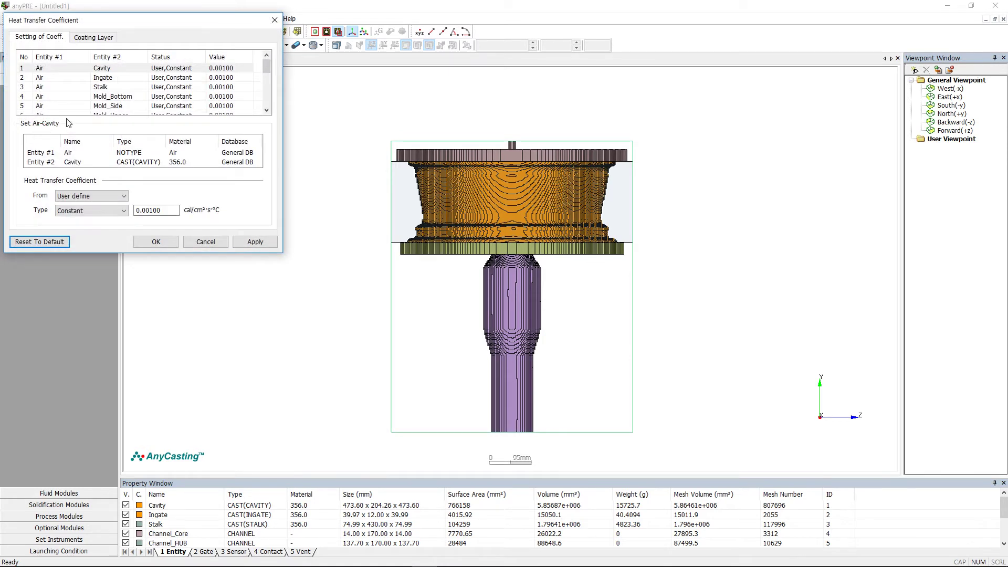
{"action": "left_click", "coordinate": [123, 106]}
{"action": "scroll", "coordinate": [124, 105], "scroll_direction": "down", "scroll_amount": 1}
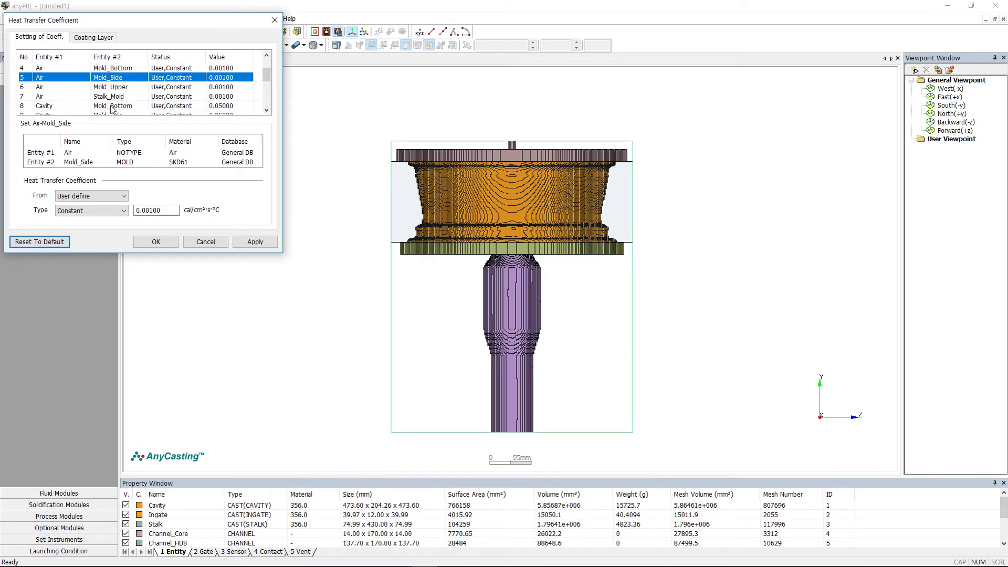
{"action": "left_click", "coordinate": [112, 106]}
{"action": "scroll", "coordinate": [116, 105], "scroll_direction": "down", "scroll_amount": 2}
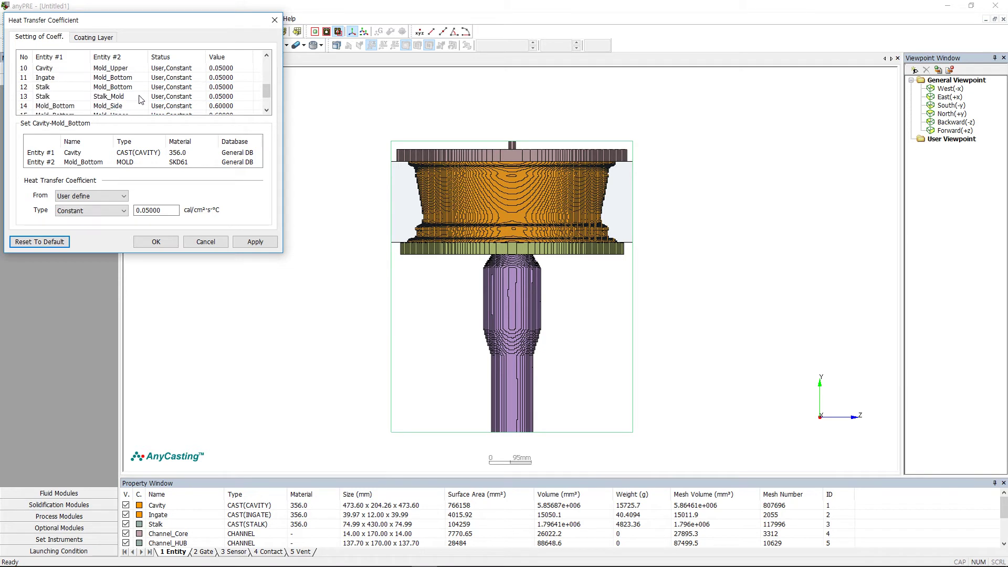
{"action": "left_click", "coordinate": [140, 100], "text": "shift"}
{"action": "left_click", "coordinate": [157, 210]}
{"action": "double_click", "coordinate": [156, 210]}
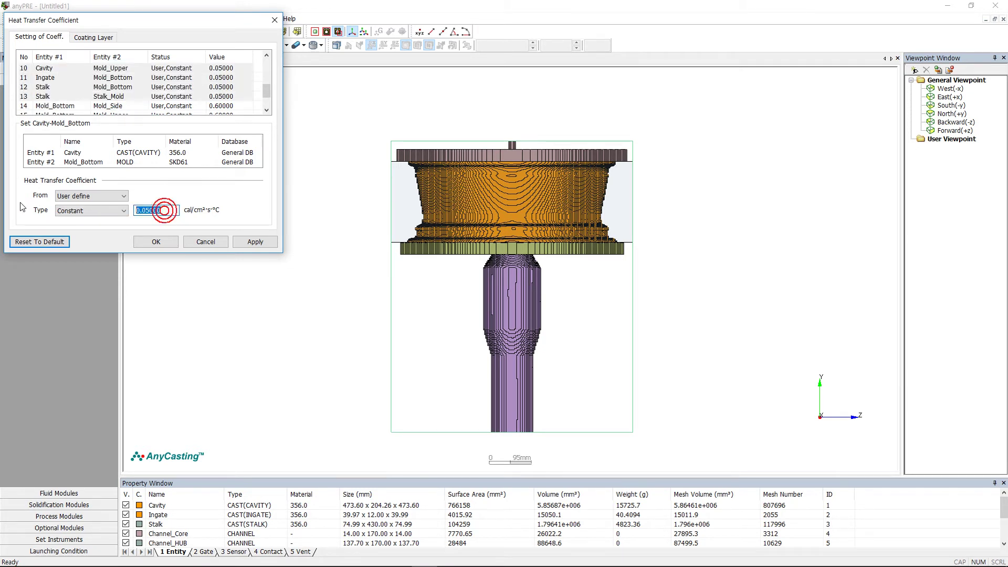
{"action": "type", "text": "0.02"}
{"action": "left_click", "coordinate": [250, 239]}
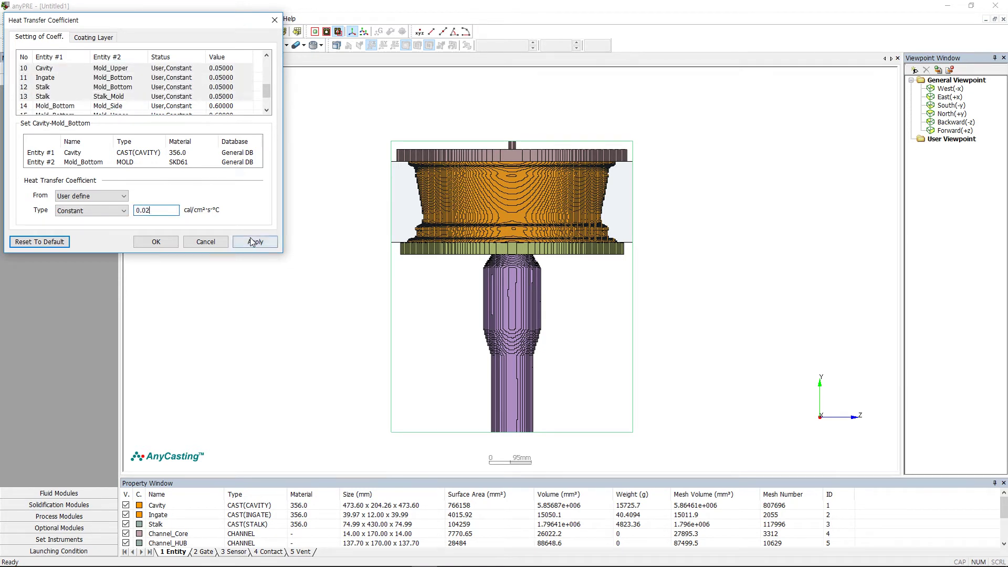
{"action": "left_click", "coordinate": [161, 243]}
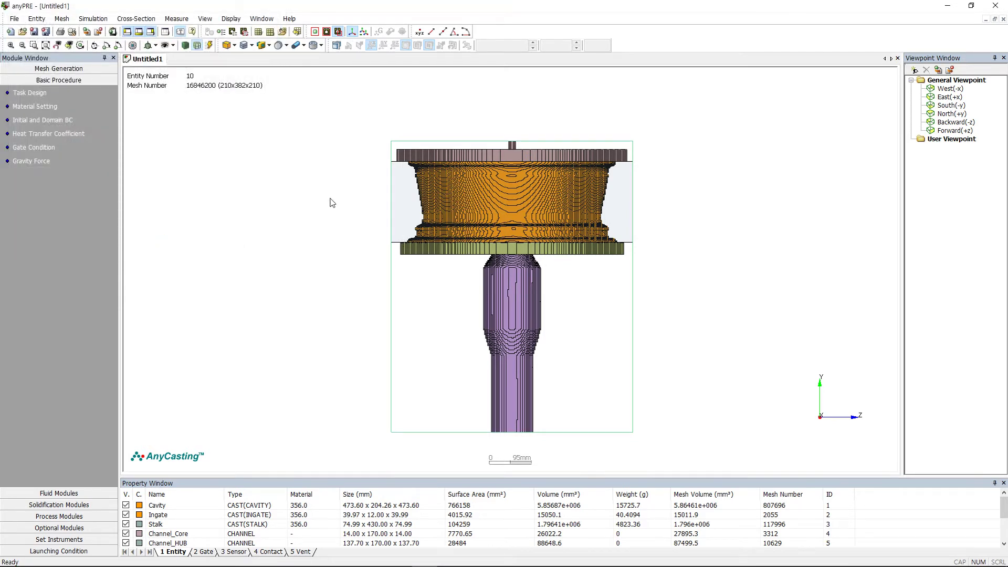
Make the centre stalk opening Gate_1 with back-flow control, 680 °C melt and pressure flow
{"action": "left_click", "coordinate": [45, 152]}
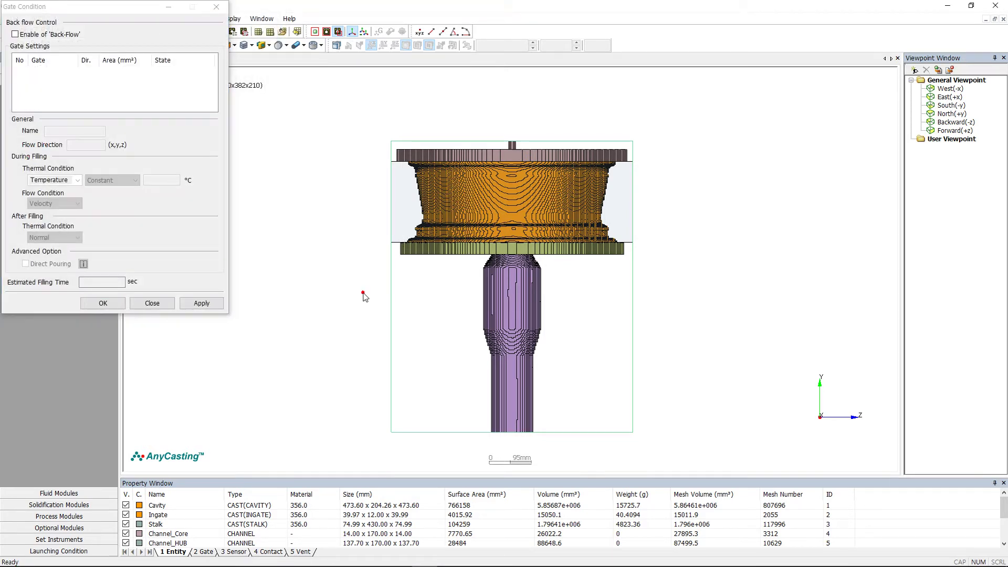
{"action": "key", "text": "ctrl+2"}
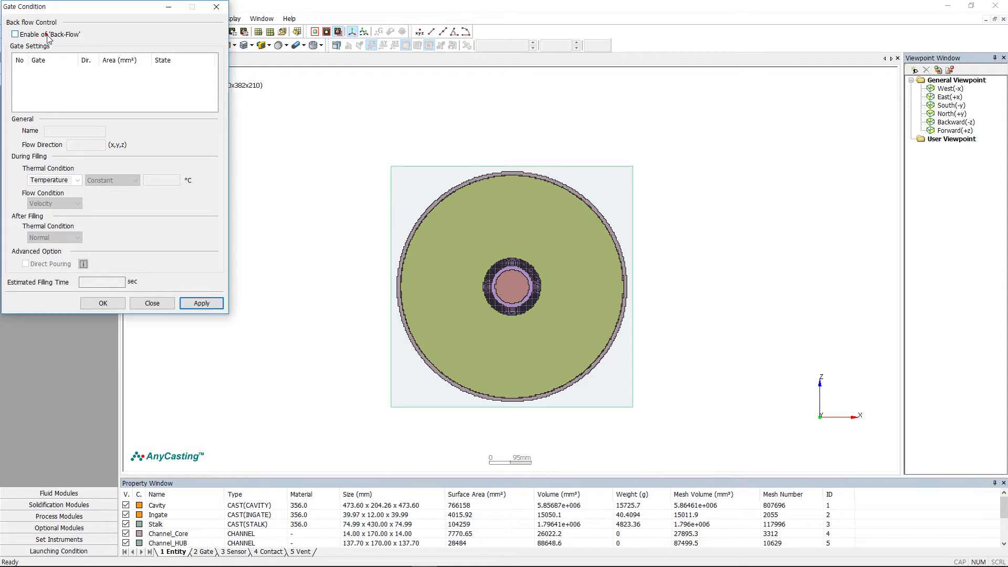
{"action": "left_click", "coordinate": [49, 35]}
{"action": "left_click", "coordinate": [514, 293]}
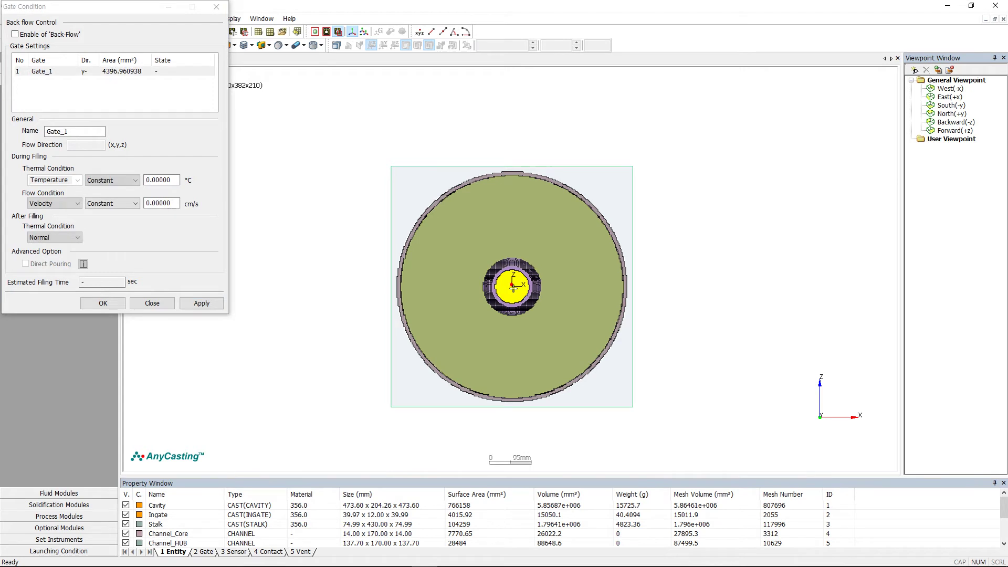
{"action": "left_click", "coordinate": [170, 180]}
{"action": "type", "text": "680"}
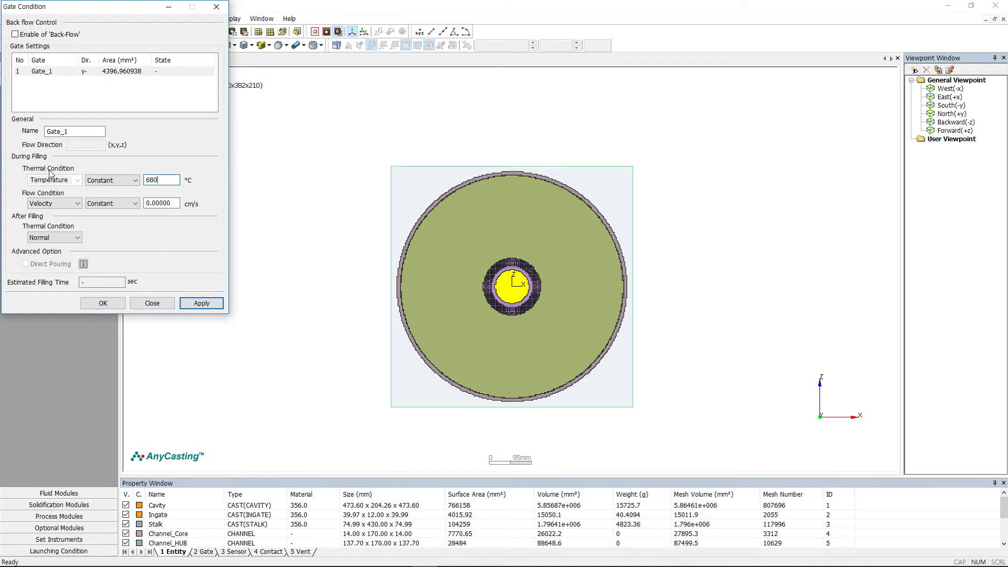
{"action": "left_click", "coordinate": [63, 203]}
{"action": "left_click", "coordinate": [67, 220]}
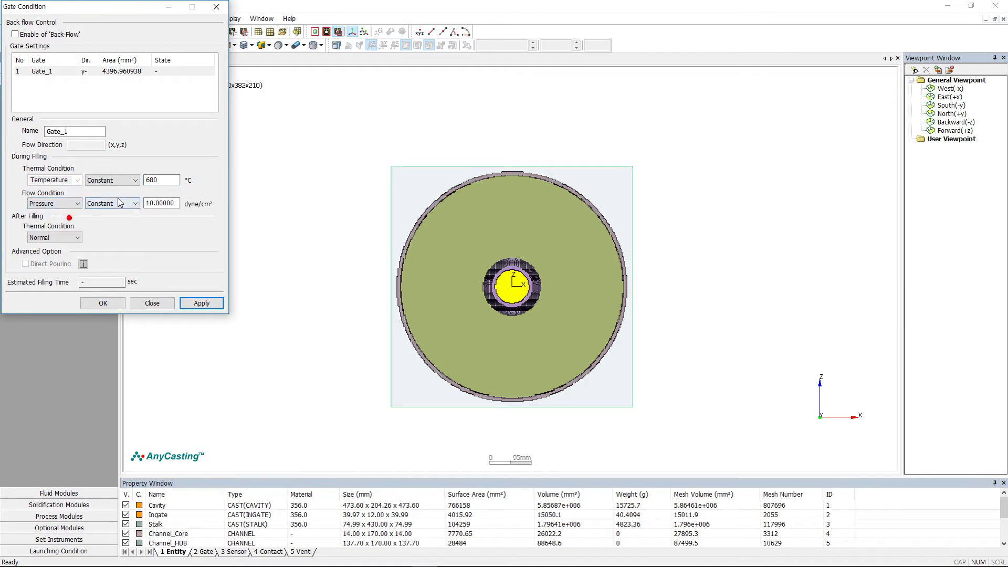
{"action": "left_click", "coordinate": [118, 204]}
Enter Gate_1 time-varying pressures: 0 s 101325, 2 s 1130930, 20 s 1.20938e+006
{"action": "left_click", "coordinate": [110, 221]}
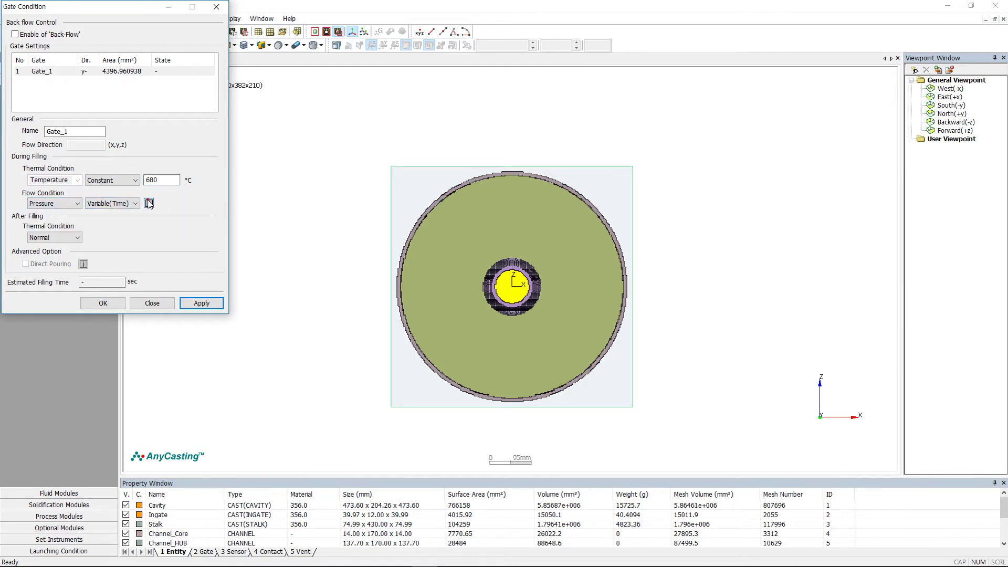
{"action": "left_click", "coordinate": [149, 203]}
{"action": "left_click", "coordinate": [46, 113]}
{"action": "left_click", "coordinate": [47, 113]}
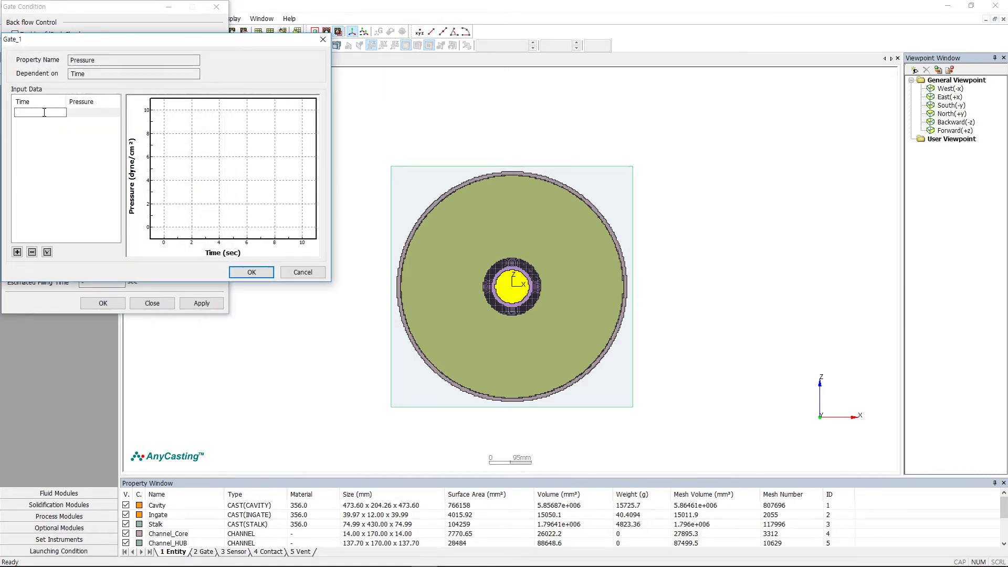
{"action": "left_click", "coordinate": [96, 113]}
{"action": "type", "text": "1013250"}
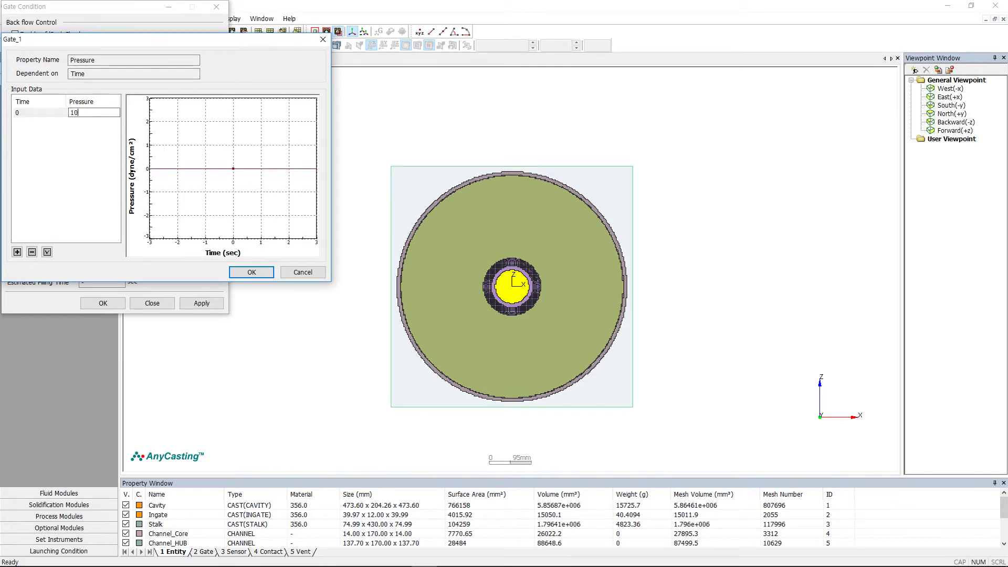
{"action": "left_click", "coordinate": [55, 122]}
{"action": "type", "text": "2"}
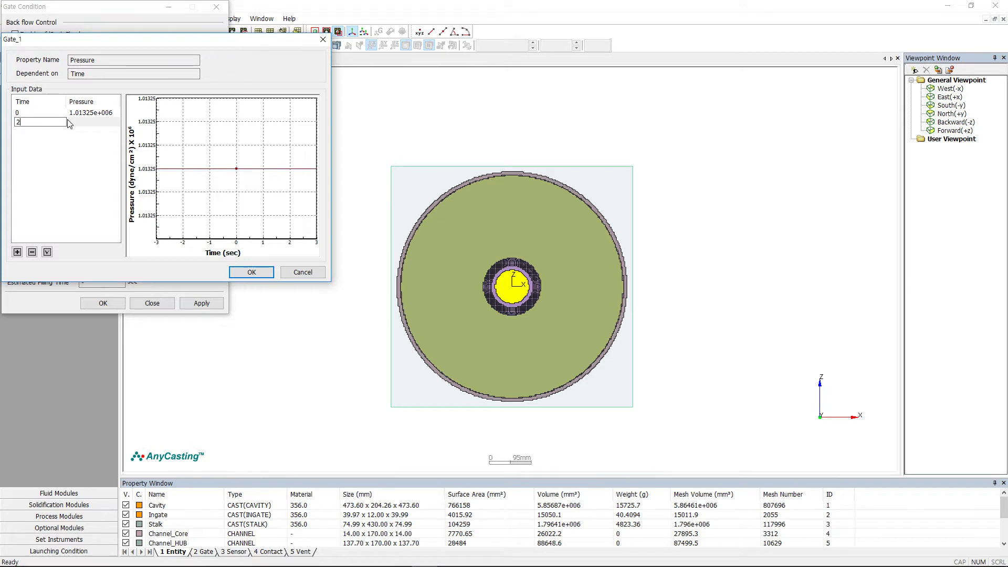
{"action": "left_click", "coordinate": [97, 122]}
{"action": "type", "text": "1130930"}
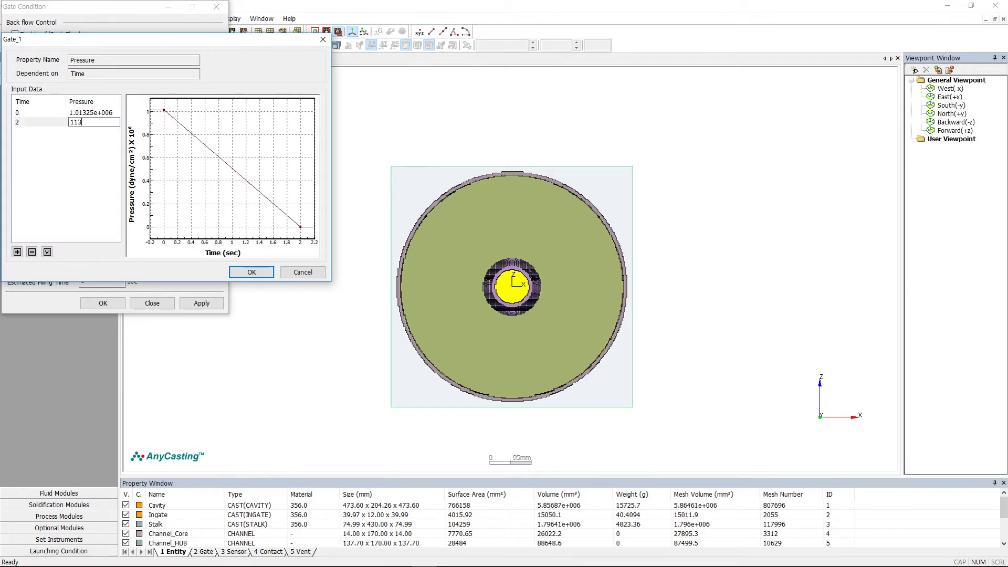
{"action": "left_click", "coordinate": [42, 132]}
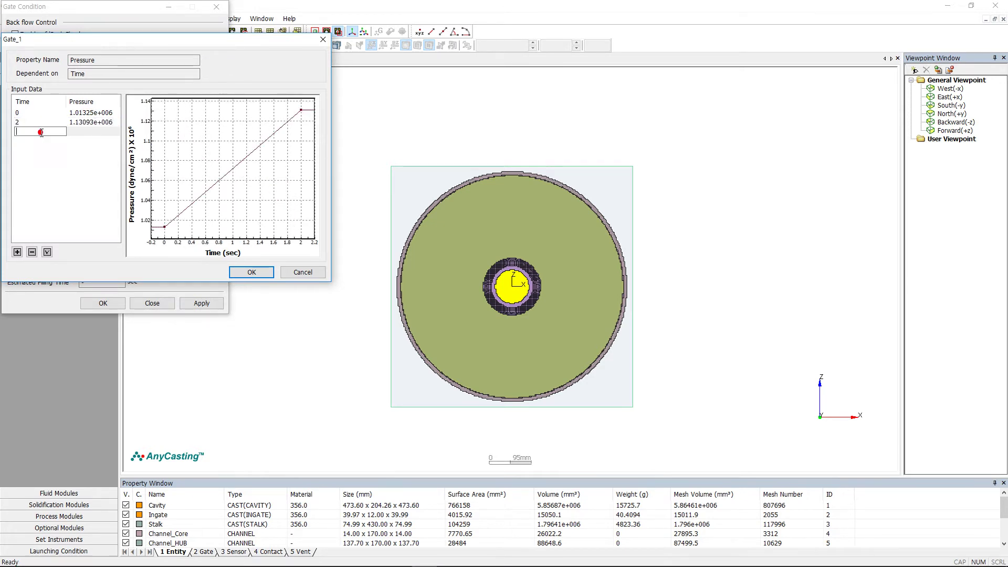
{"action": "type", "text": "20"}
{"action": "left_click", "coordinate": [86, 130]}
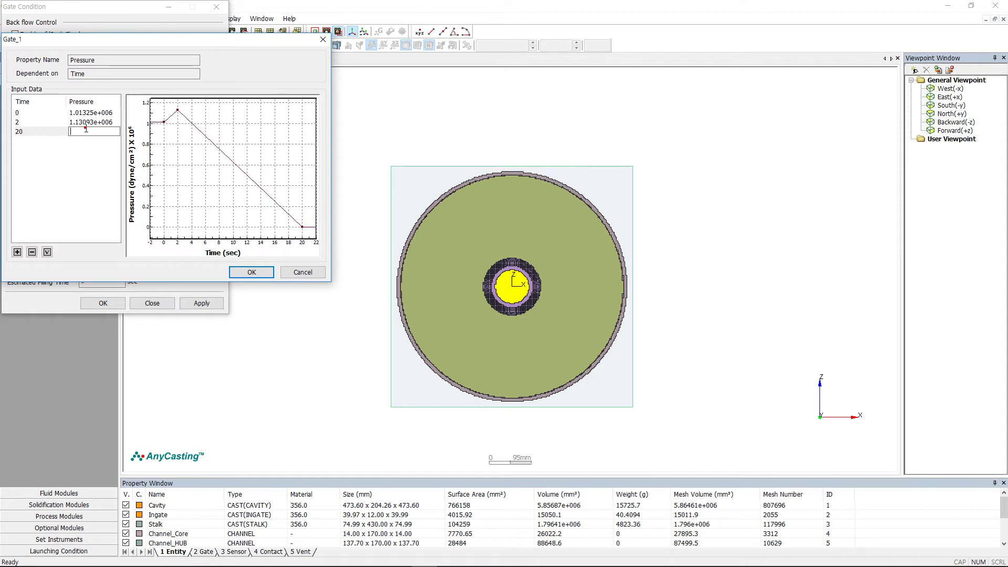
{"action": "type", "text": "1.209"}
{"action": "type", "text": "38e+0"}
{"action": "left_click", "coordinate": [45, 142]}
Add 23 s and 303 s at 1.85192e+006 and 333 s at 1013250, accepting the curve
{"action": "left_click", "coordinate": [45, 144]}
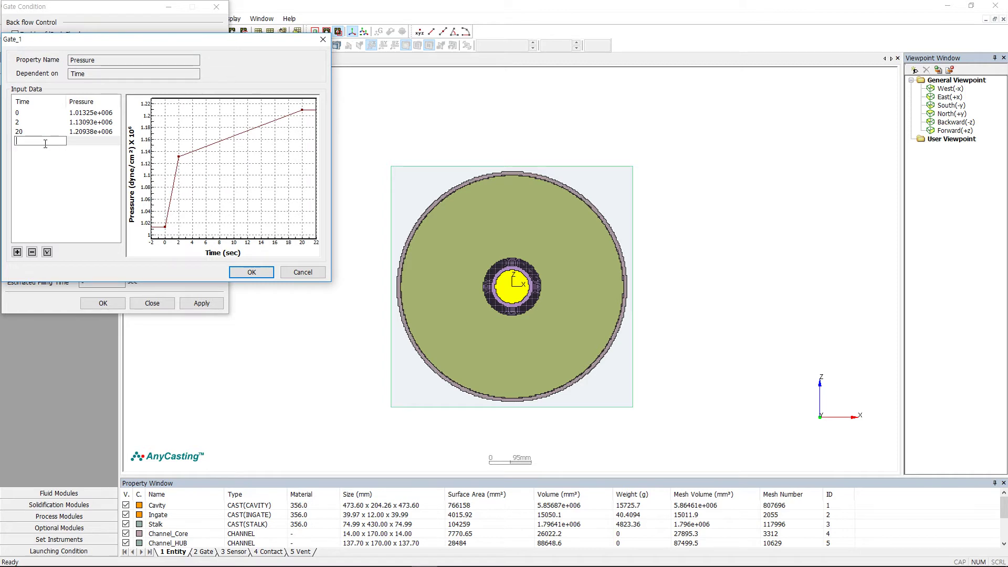
{"action": "type", "text": "23"}
{"action": "left_click", "coordinate": [80, 142]}
{"action": "type", "text": "1"}
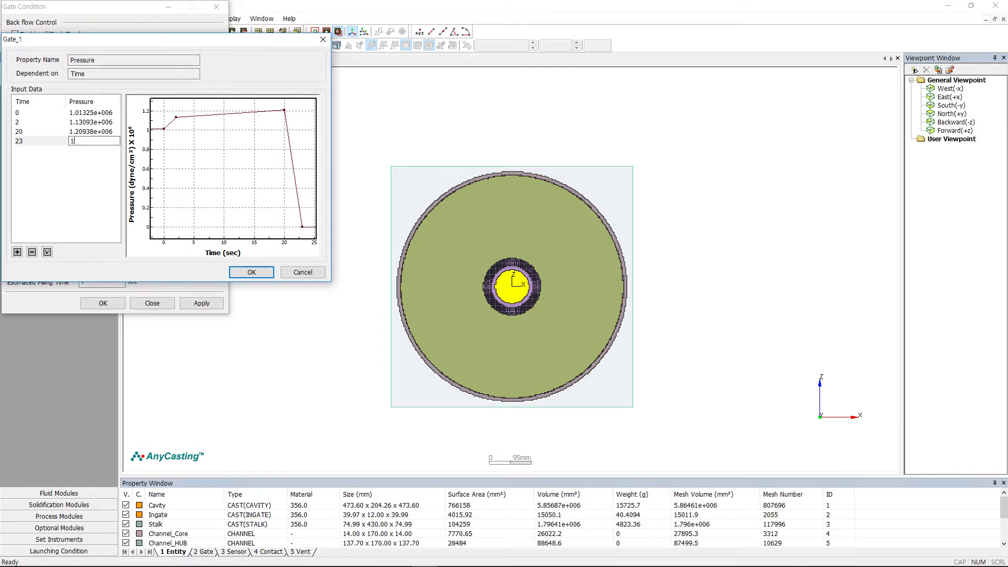
{"action": "type", "text": ".85192e+0"}
{"action": "left_click", "coordinate": [44, 153]}
{"action": "left_click", "coordinate": [44, 153]}
{"action": "type", "text": "303"}
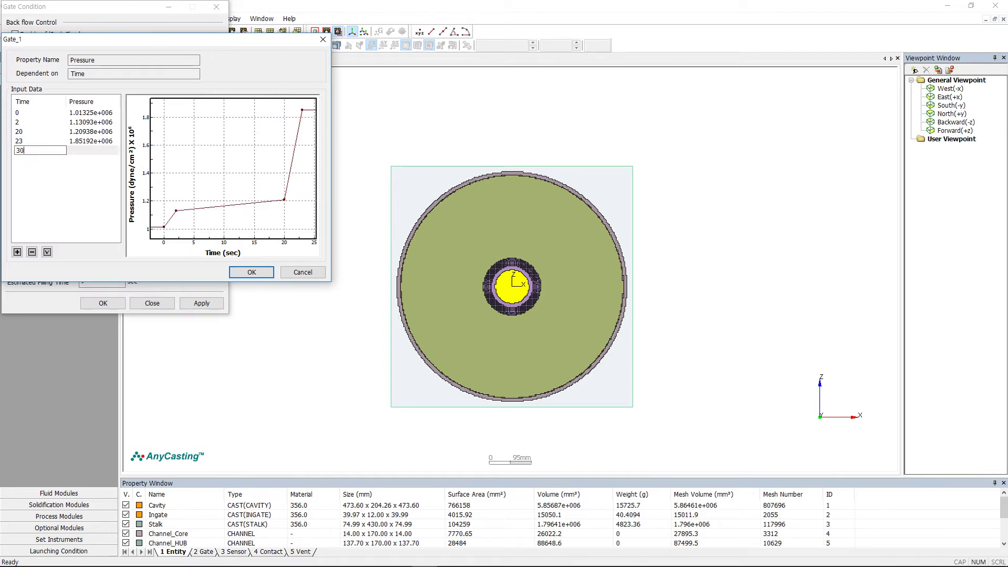
{"action": "left_click", "coordinate": [79, 152]}
{"action": "type", "text": "1"}
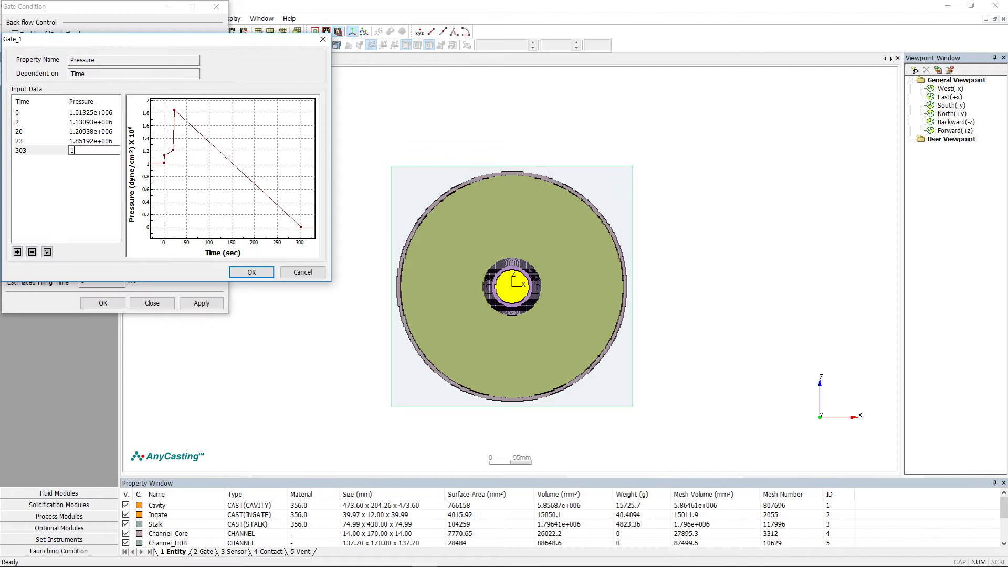
{"action": "type", "text": ".85192e+0"}
{"action": "double_click", "coordinate": [49, 162]}
{"action": "type", "text": "333"}
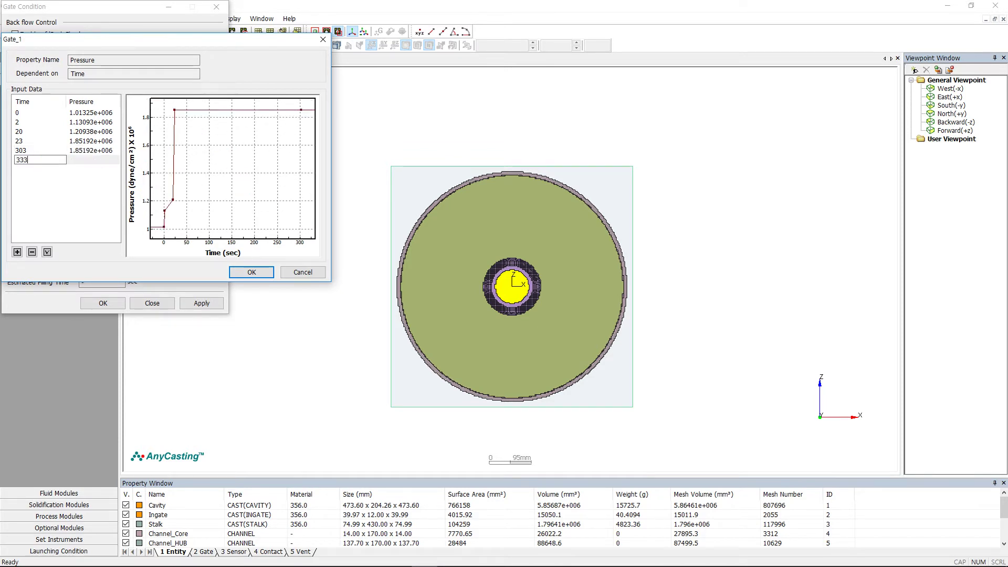
{"action": "left_click", "coordinate": [79, 159]}
{"action": "type", "text": "1013250"}
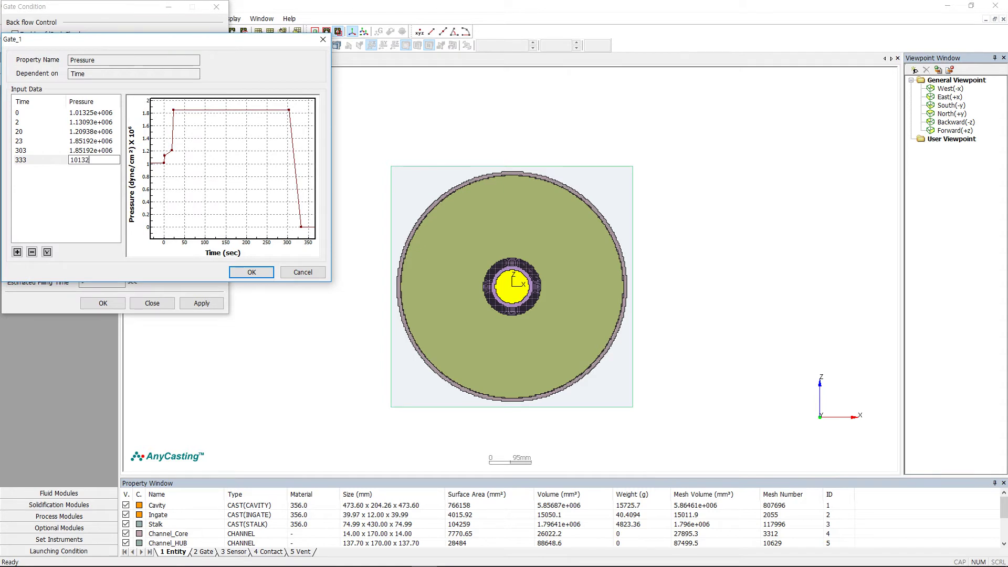
{"action": "left_click", "coordinate": [78, 189]}
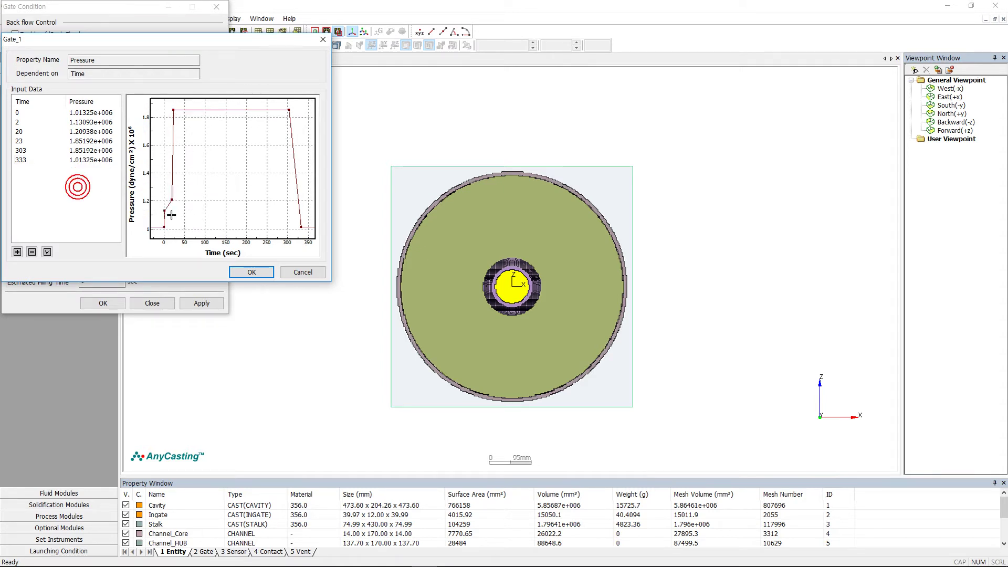
{"action": "left_click", "coordinate": [252, 272]}
Make Gate_1 adiabatic after filling and confirm the gate condition
{"action": "left_click", "coordinate": [74, 238]}
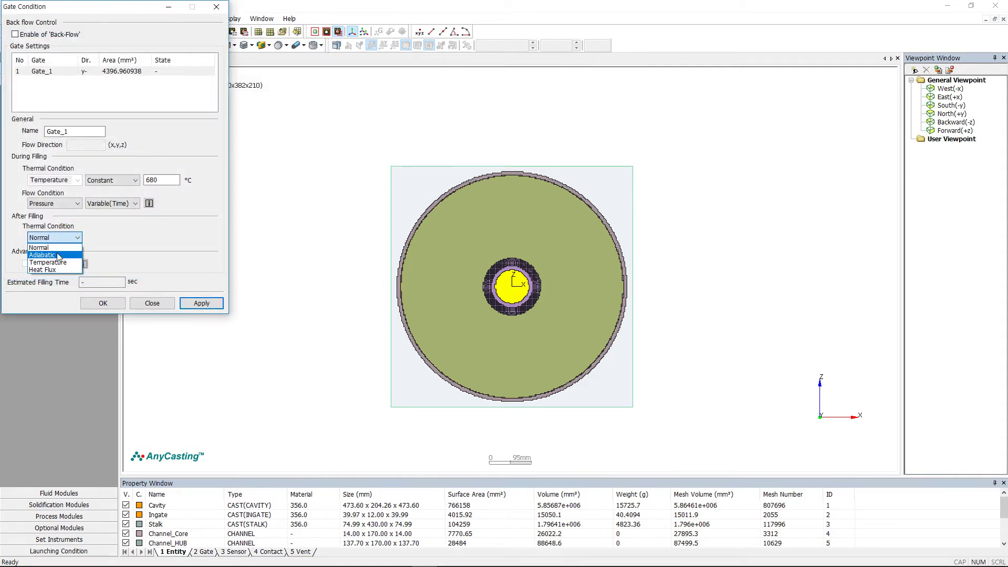
{"action": "left_click", "coordinate": [52, 252]}
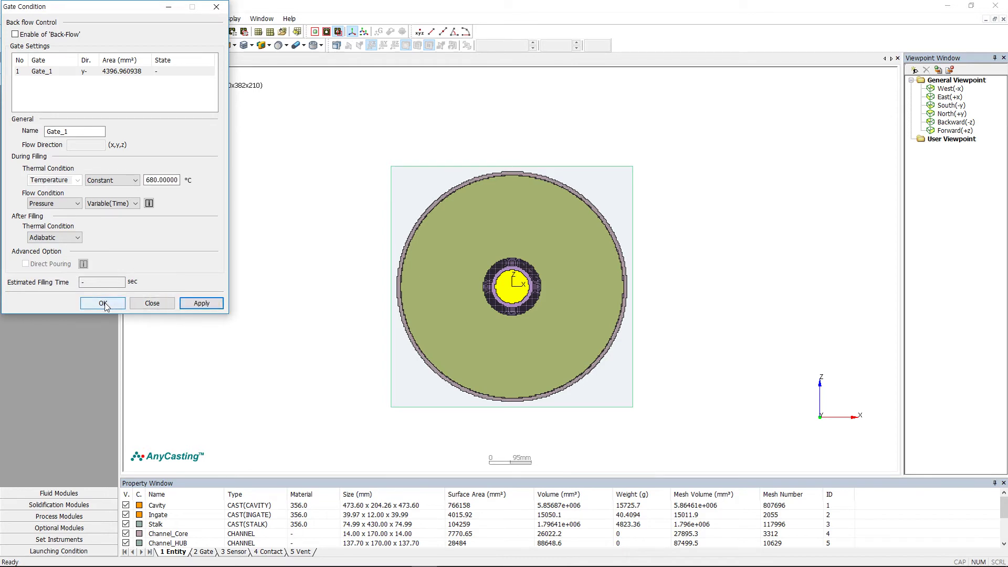
{"action": "left_click", "coordinate": [103, 304]}
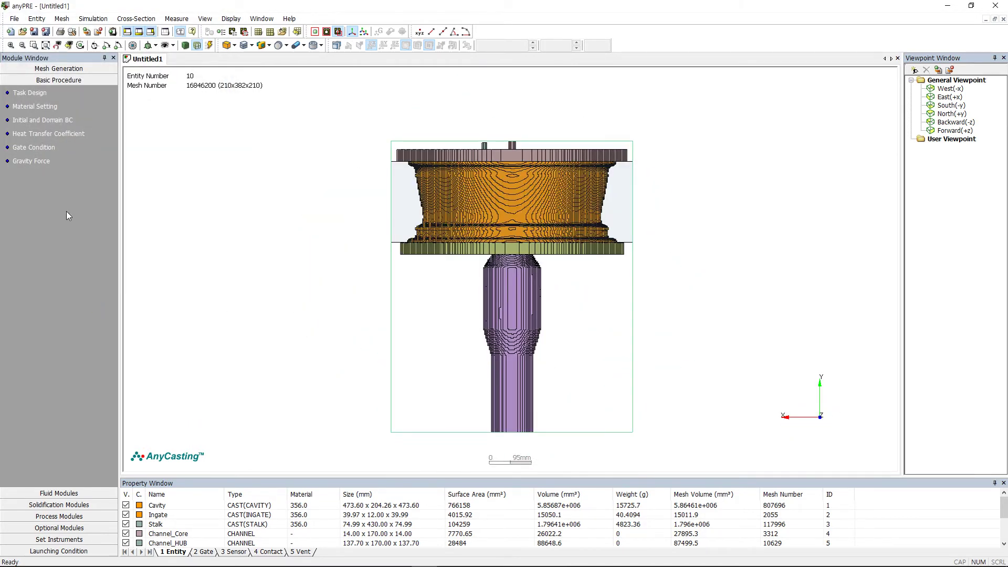
Enable gravity along −y (0,-1,0) at 980 cm/s²
{"action": "left_click", "coordinate": [37, 162]}
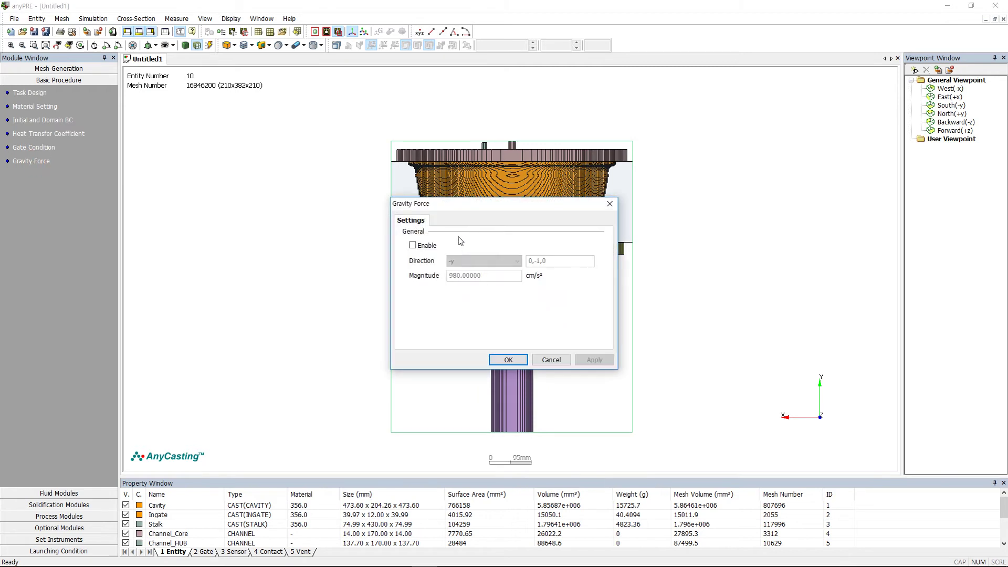
{"action": "left_click", "coordinate": [419, 248]}
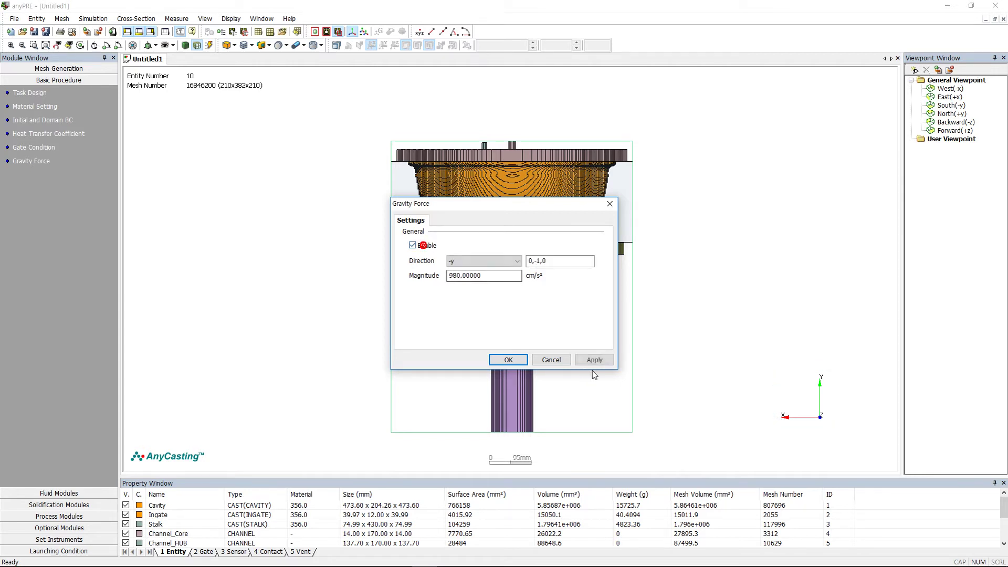
{"action": "left_click", "coordinate": [593, 360]}
{"action": "left_click", "coordinate": [512, 360]}
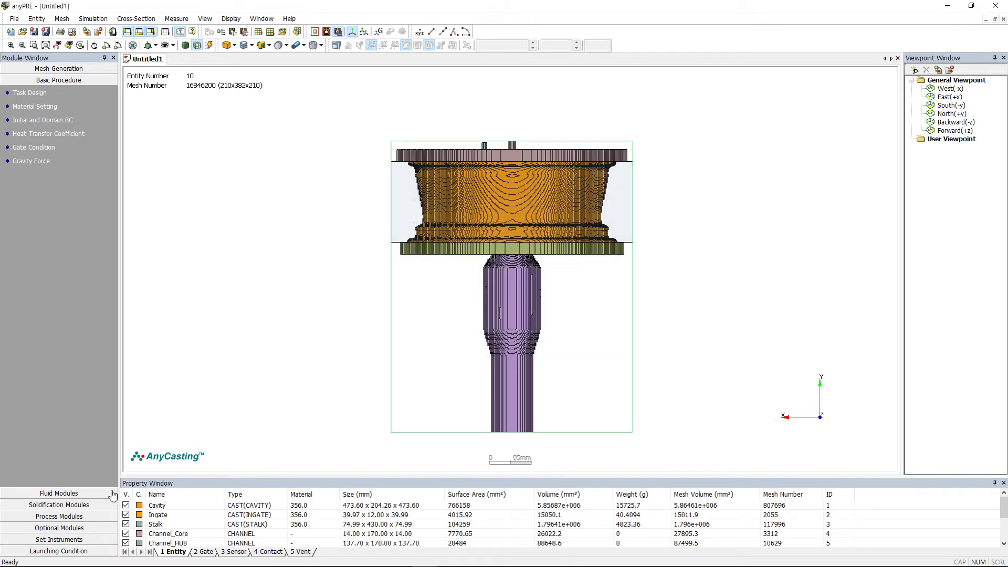
Enable the Gas Penetration Model with absorption coefficient 0.6 and critical pressure 40000 dyne/cm²
{"action": "left_click", "coordinate": [59, 493]}
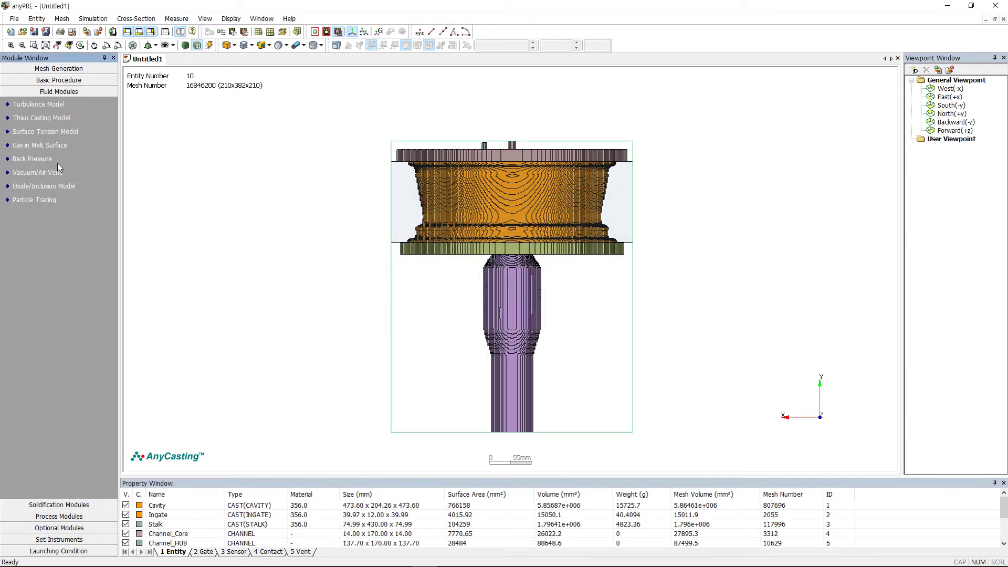
{"action": "left_click", "coordinate": [47, 145]}
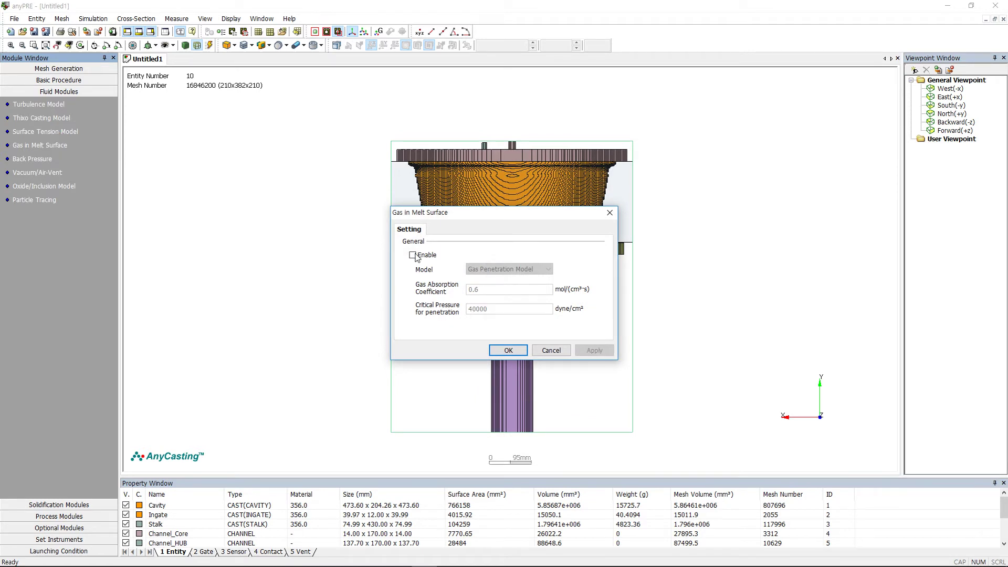
{"action": "left_click", "coordinate": [413, 255]}
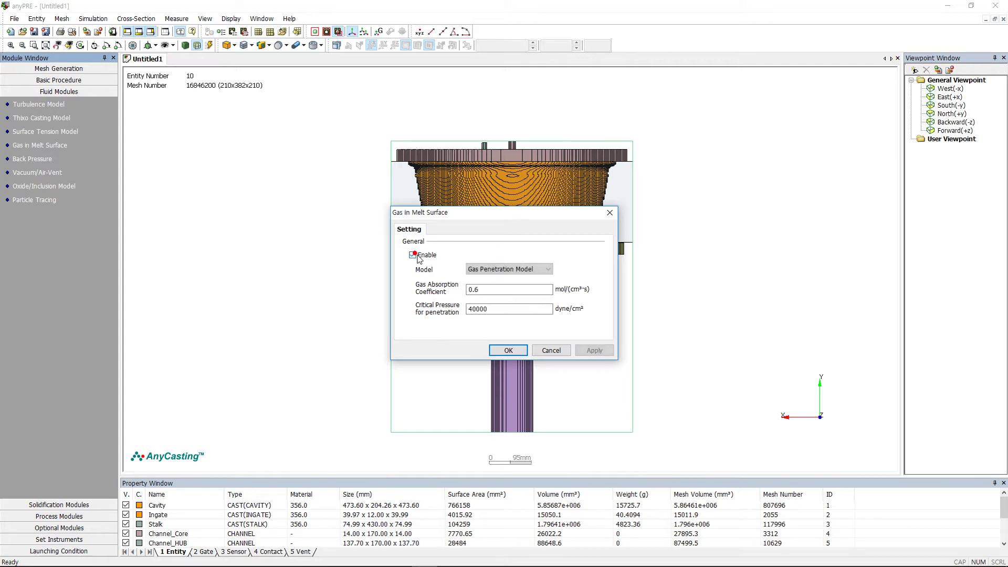
{"action": "left_click", "coordinate": [593, 350]}
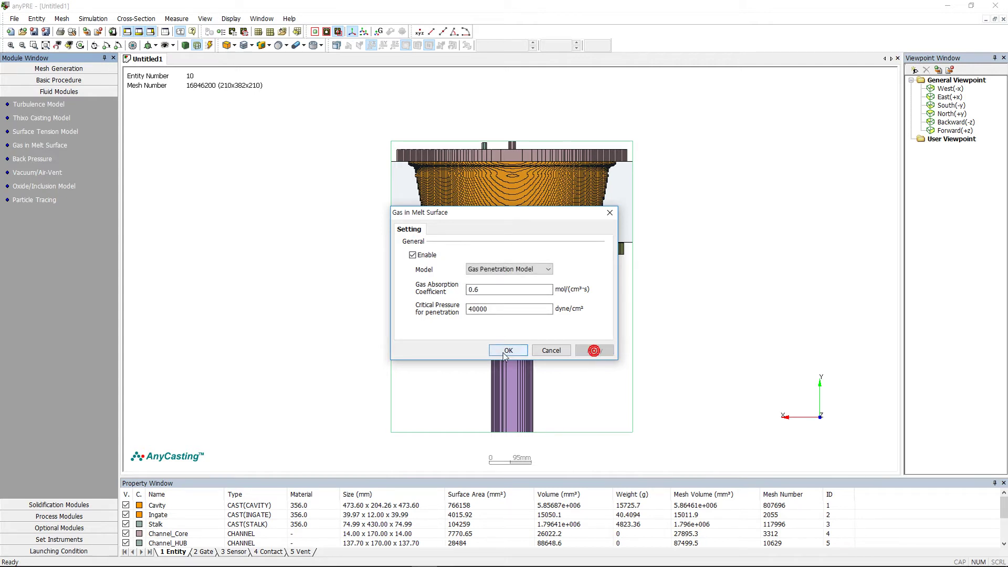
{"action": "left_click", "coordinate": [508, 351]}
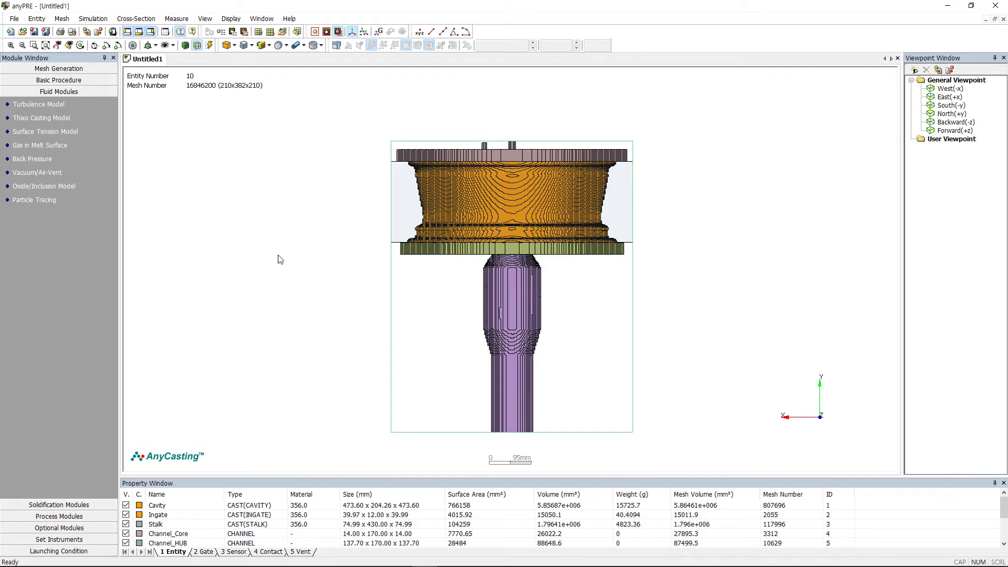
{"action": "left_click", "coordinate": [50, 186]}
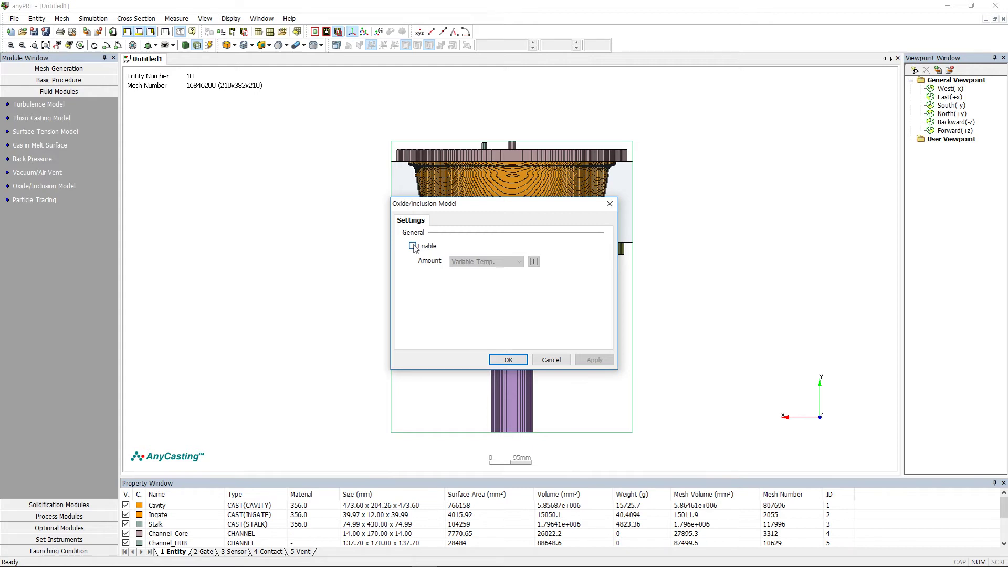
Enable the oxide/inclusion model with generation rising from 0 at 555 °C to 1 at 680 °C
{"action": "left_click", "coordinate": [413, 247]}
{"action": "left_click", "coordinate": [534, 262]}
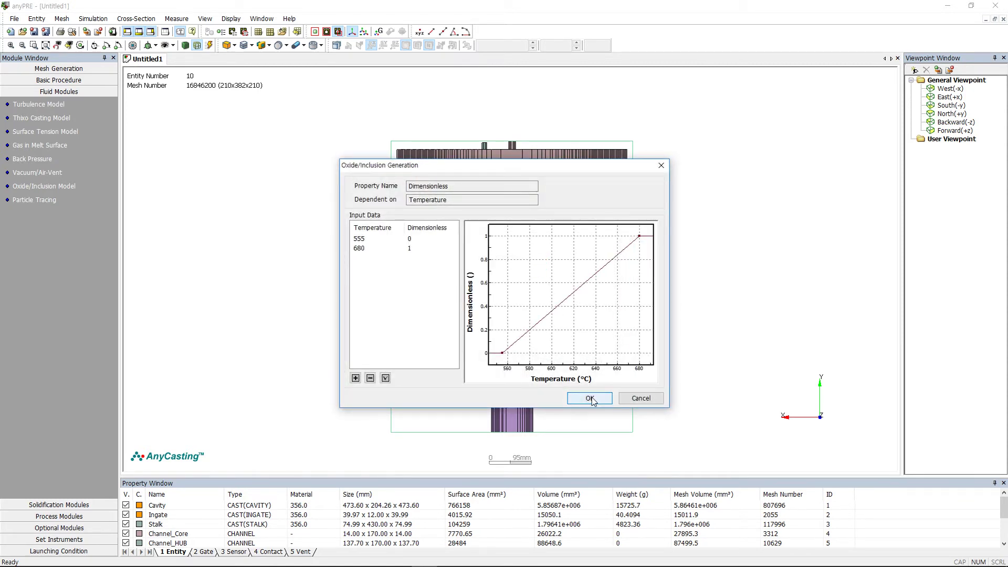
{"action": "left_click", "coordinate": [590, 398]}
{"action": "left_click", "coordinate": [594, 360]}
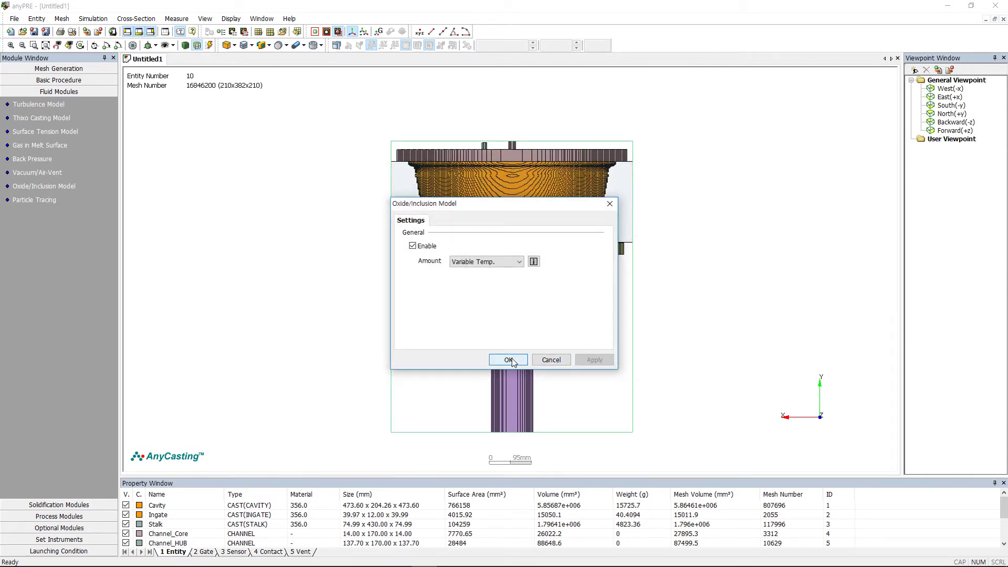
{"action": "left_click", "coordinate": [508, 360]}
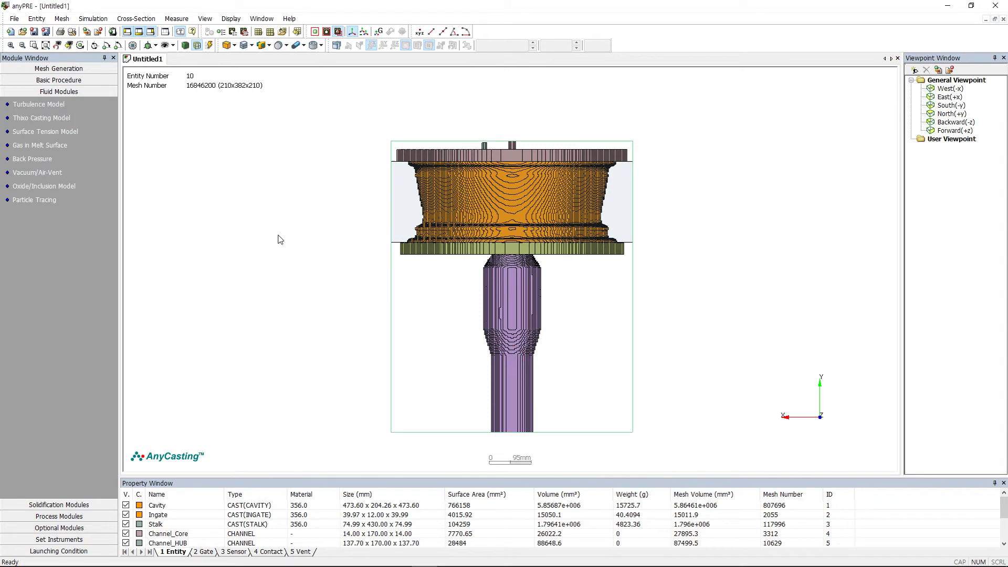
Enable particle tracing with 10 particle sources and an end filling rate of 100%
{"action": "left_click", "coordinate": [44, 200]}
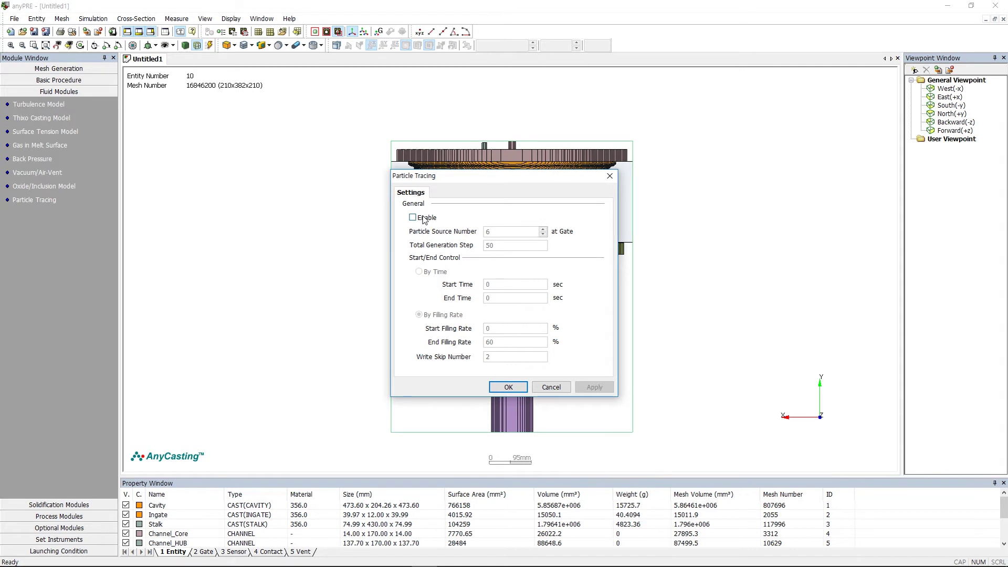
{"action": "left_click", "coordinate": [412, 217]}
{"action": "double_click", "coordinate": [510, 231]}
{"action": "type", "text": "10"}
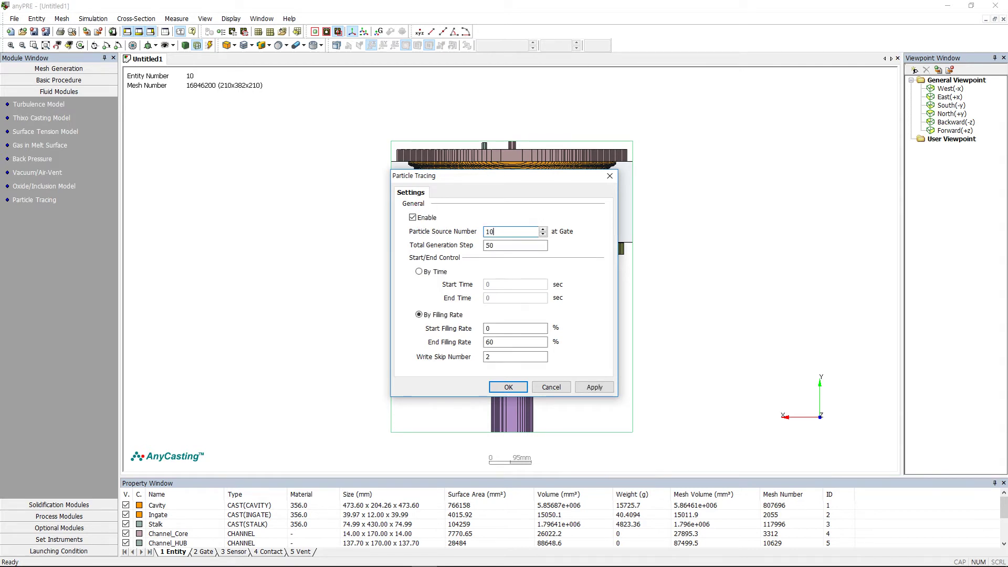
{"action": "double_click", "coordinate": [494, 342]}
{"action": "type", "text": "100"}
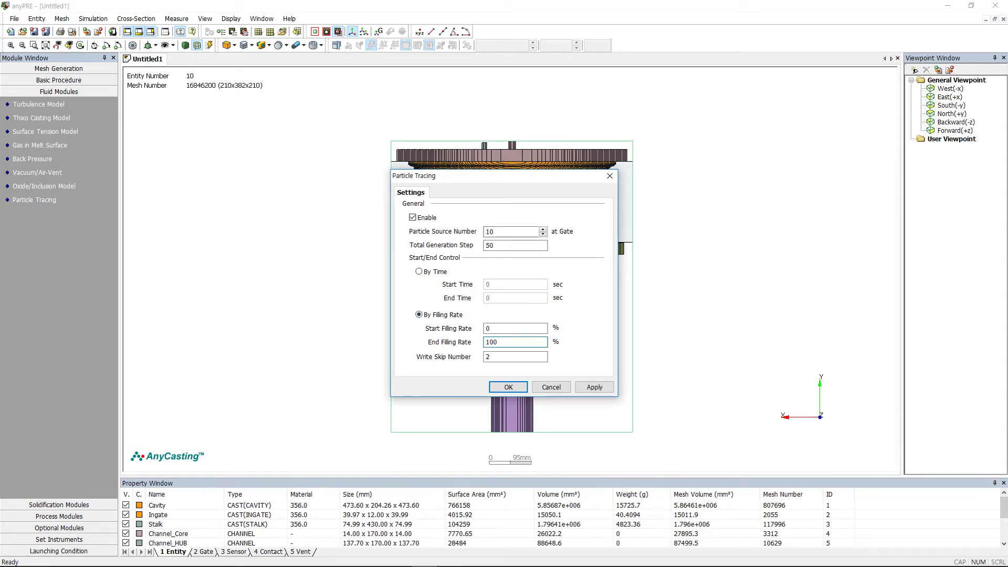
{"action": "left_click", "coordinate": [596, 387]}
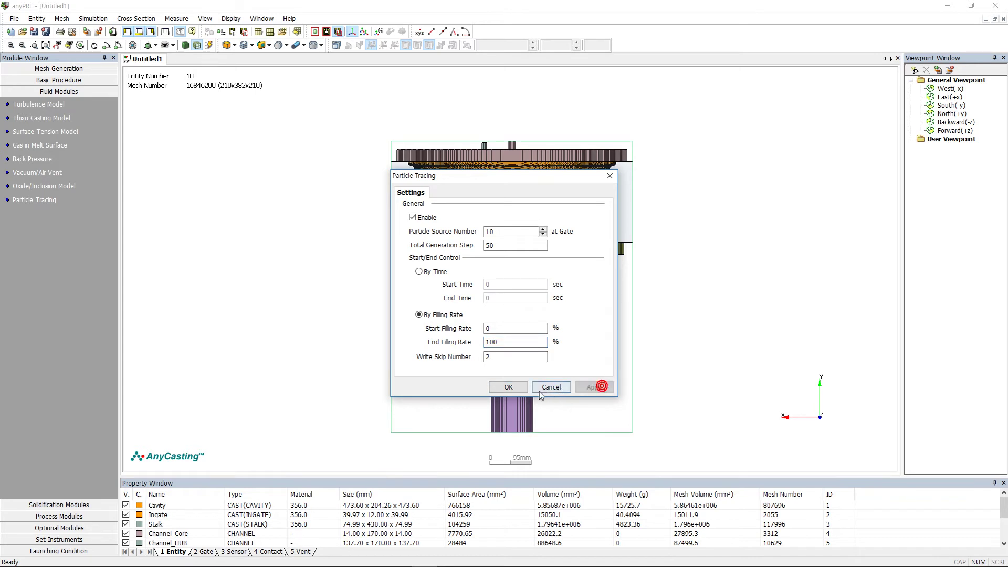
{"action": "left_click", "coordinate": [508, 387]}
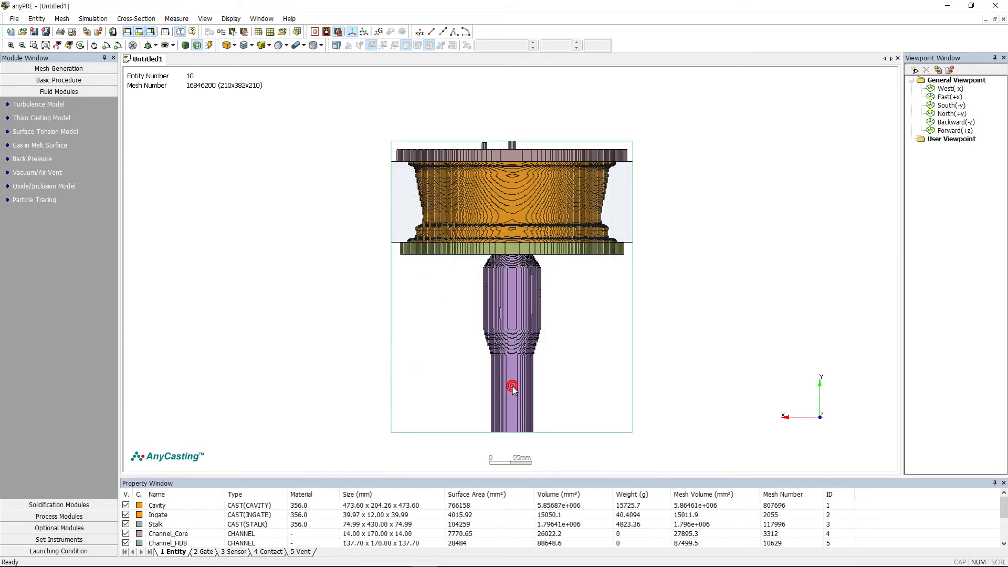
Accept the 356.0 shrinkage model with 7.14% solidification shrinkage and expand instrument options
{"action": "left_click", "coordinate": [68, 508]}
{"action": "left_click", "coordinate": [46, 117]}
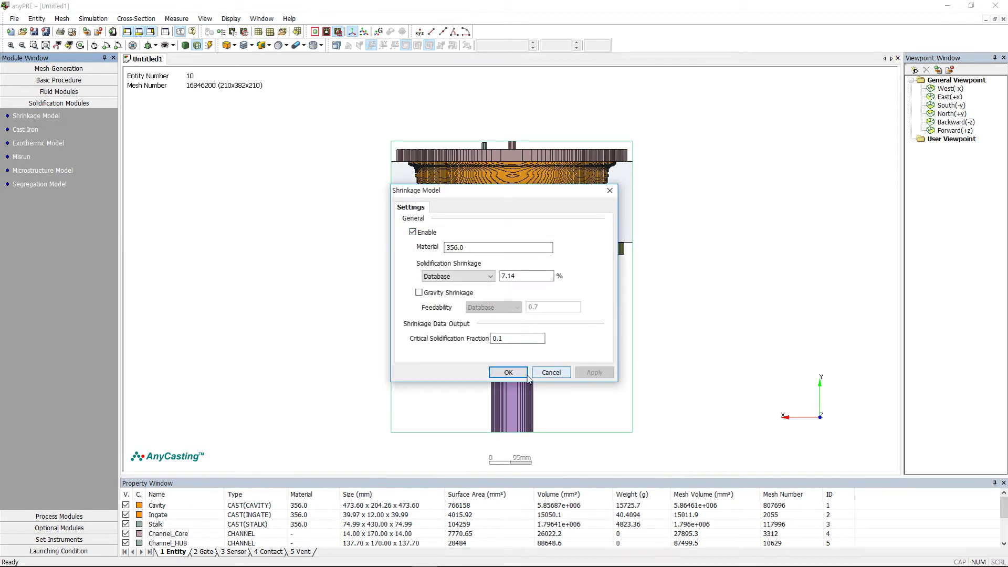
{"action": "left_click", "coordinate": [509, 373]}
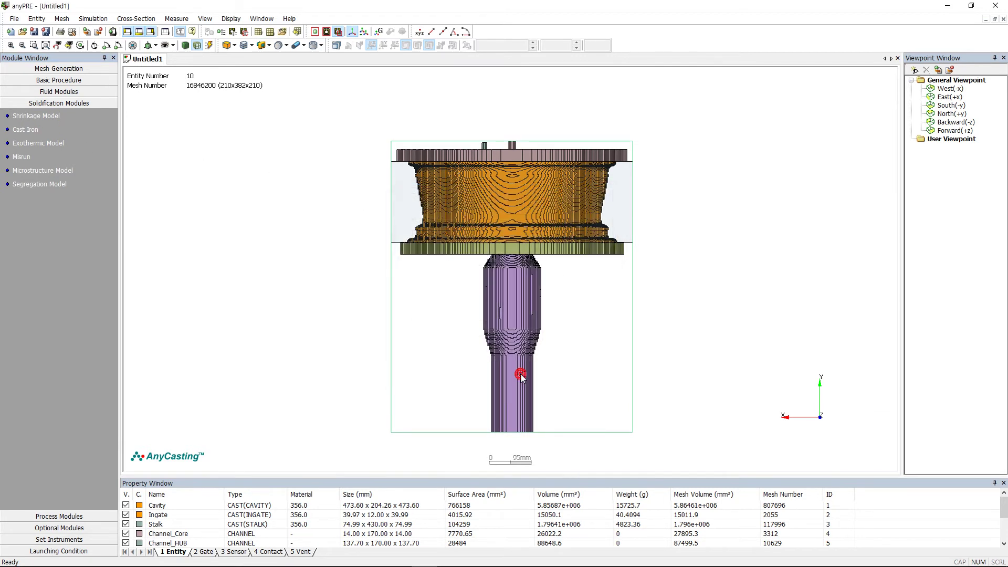
{"action": "left_click", "coordinate": [59, 539]}
Open the Sensor settings and show the model cross-section at slice 114
{"action": "left_click", "coordinate": [22, 151]}
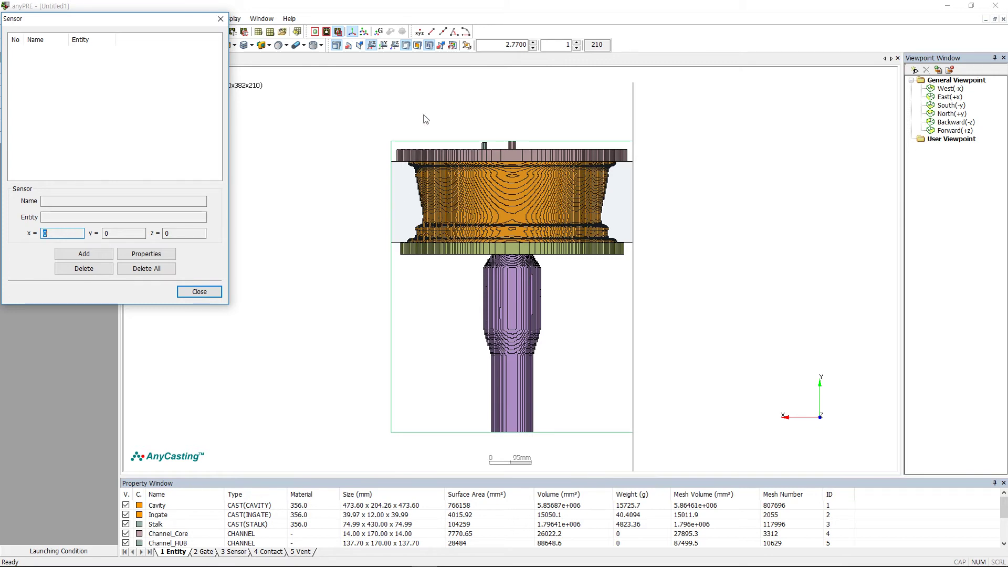
{"action": "left_click", "coordinate": [432, 91]}
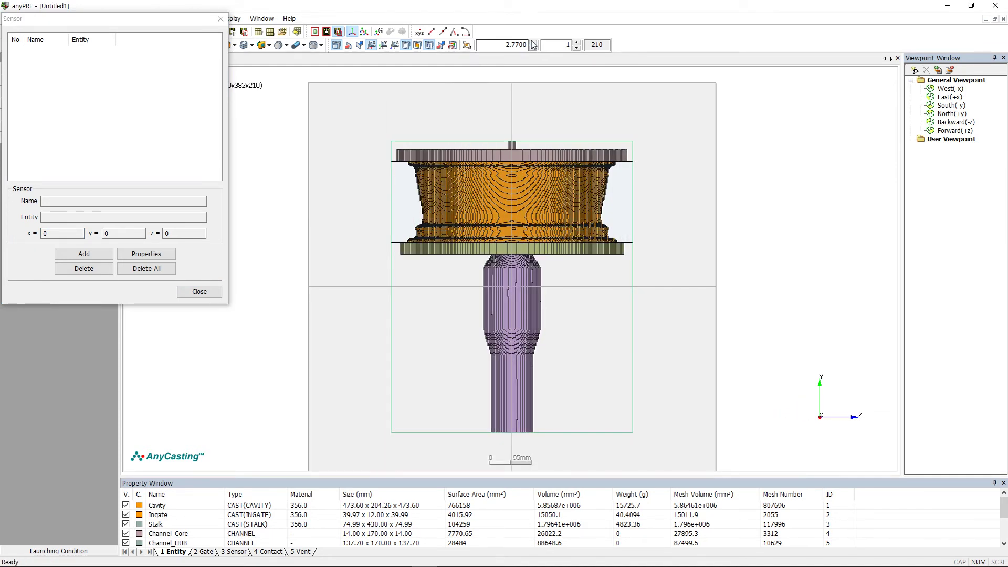
{"action": "left_click", "coordinate": [560, 45]}
{"action": "type", "text": "114"}
{"action": "key", "text": "Return"}
{"action": "scroll", "coordinate": [488, 220], "scroll_direction": "up", "scroll_amount": 2}
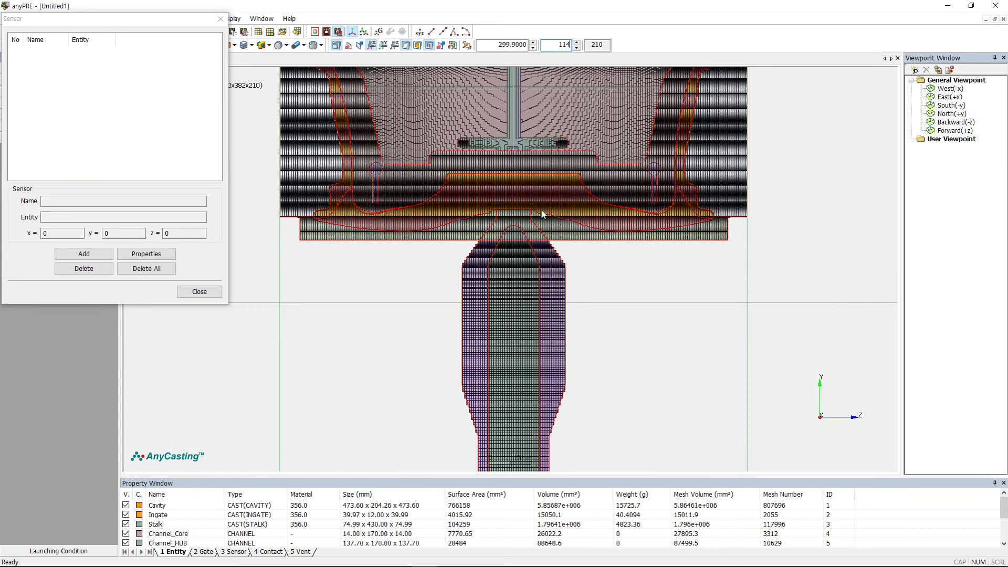
Place Sensor01–07: three in the wheel cavity, three in the mold, one at the stalk top
{"action": "left_click", "coordinate": [515, 197]}
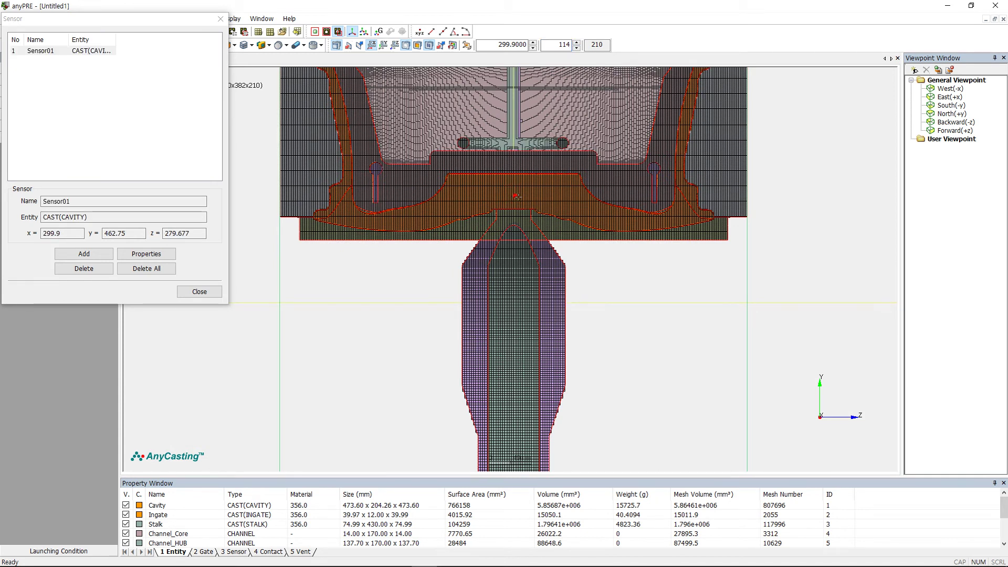
{"action": "left_click", "coordinate": [558, 195]}
{"action": "left_click", "coordinate": [584, 210]}
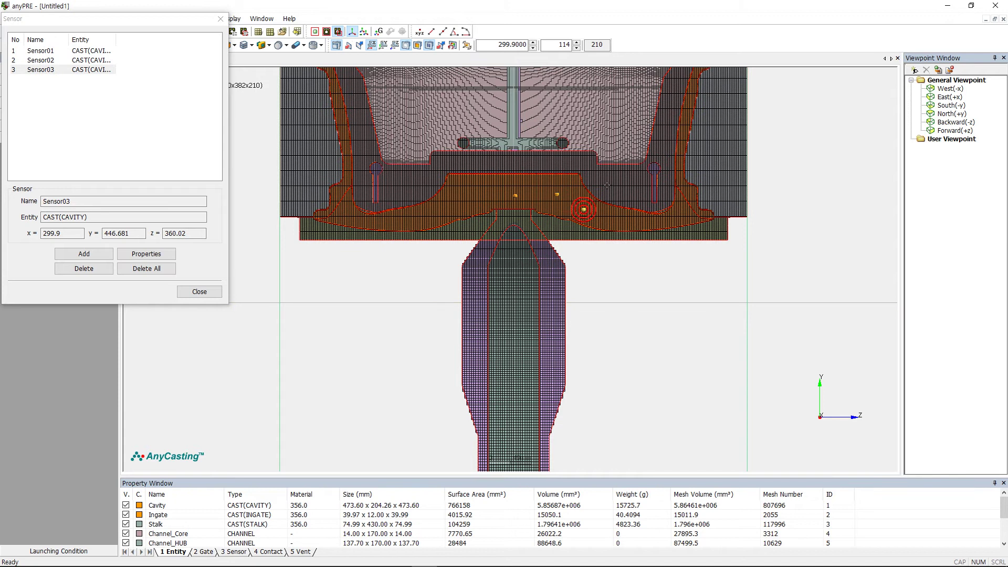
{"action": "left_click", "coordinate": [621, 194]}
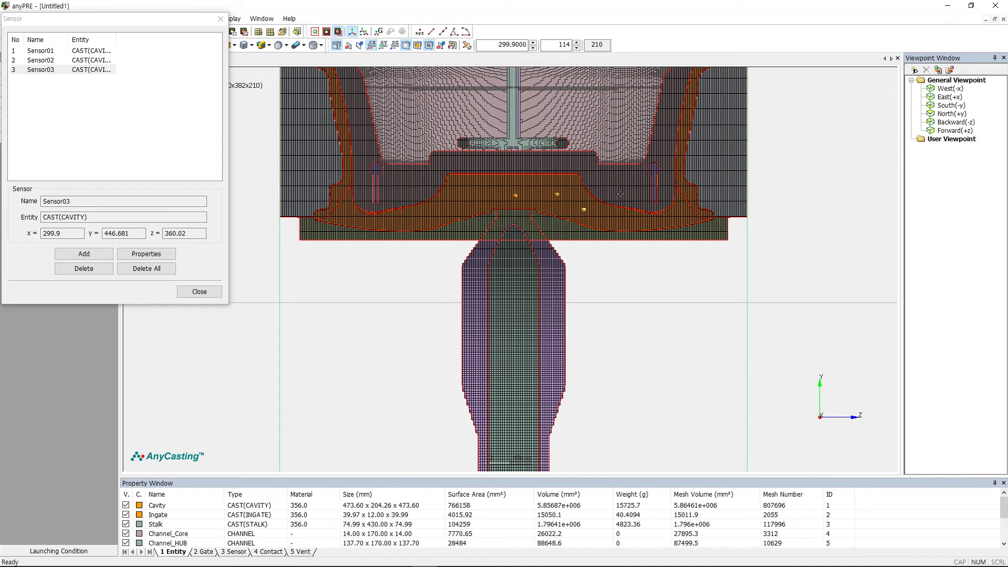
{"action": "left_click", "coordinate": [513, 166]}
{"action": "left_click", "coordinate": [516, 239]}
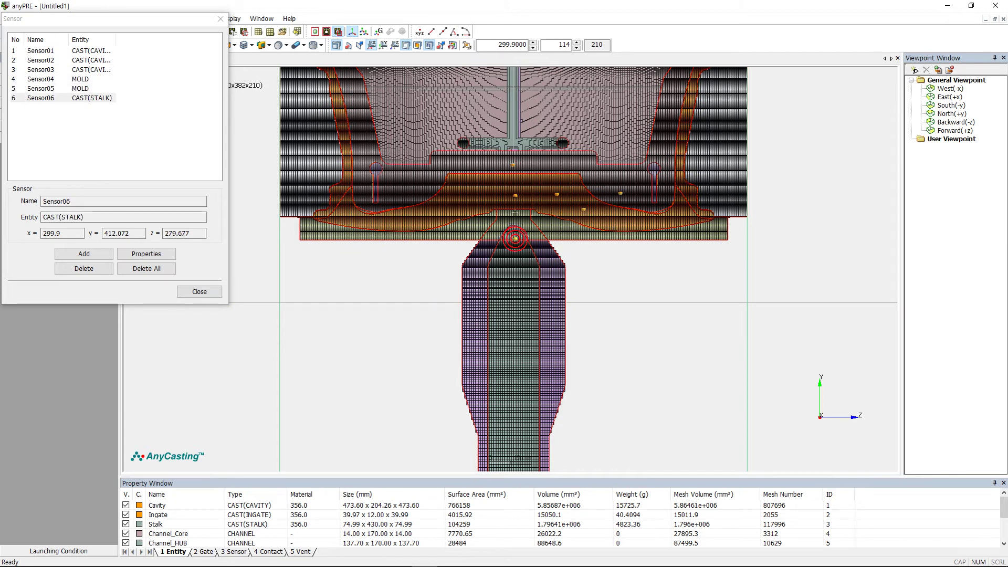
{"action": "left_click", "coordinate": [515, 215]}
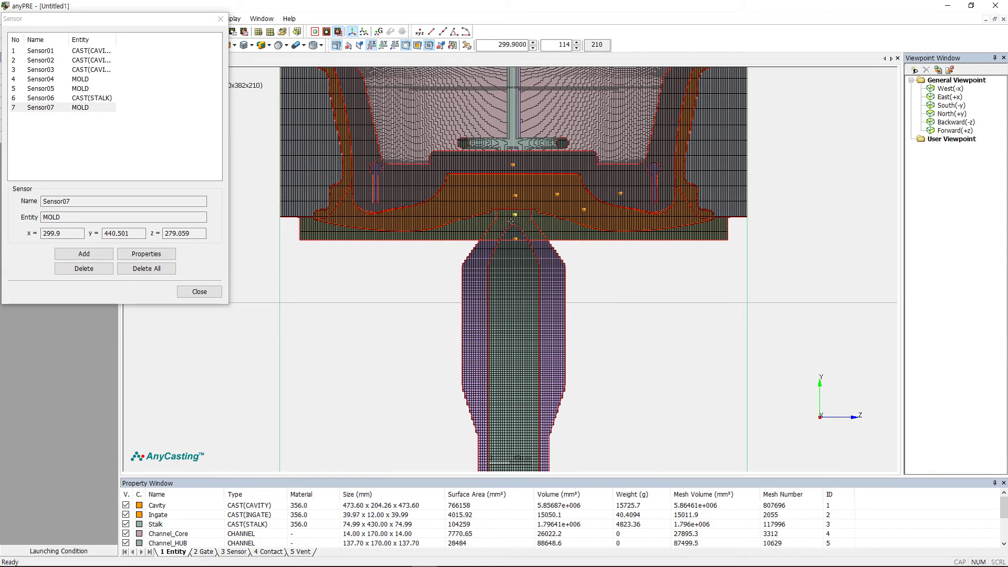
Close the sensor settings and switch on Channel_Core, Channel_HUB and Channel_Spoke
{"action": "left_click", "coordinate": [200, 292]}
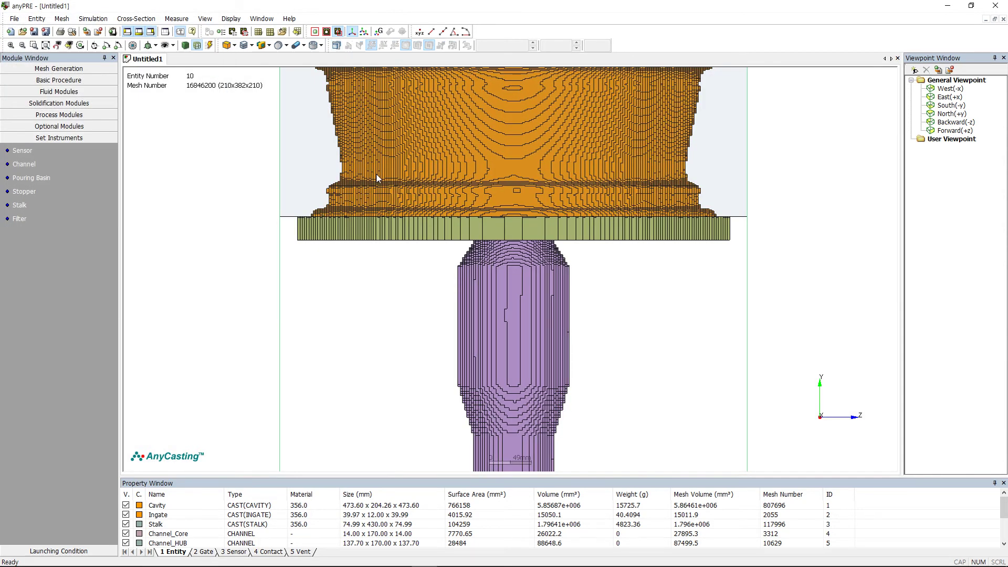
{"action": "scroll", "coordinate": [377, 181], "scroll_direction": "down", "scroll_amount": 1}
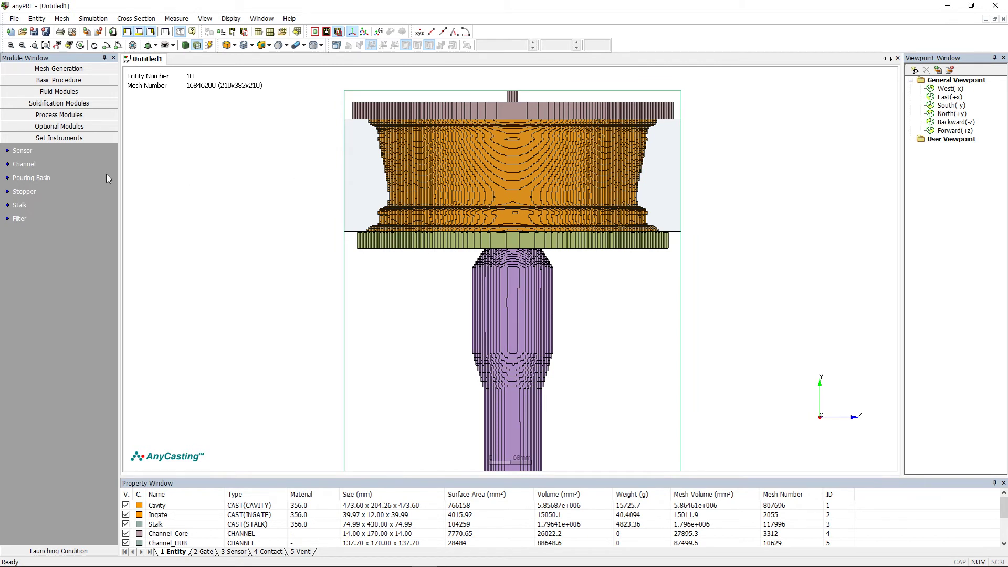
{"action": "left_click", "coordinate": [23, 163]}
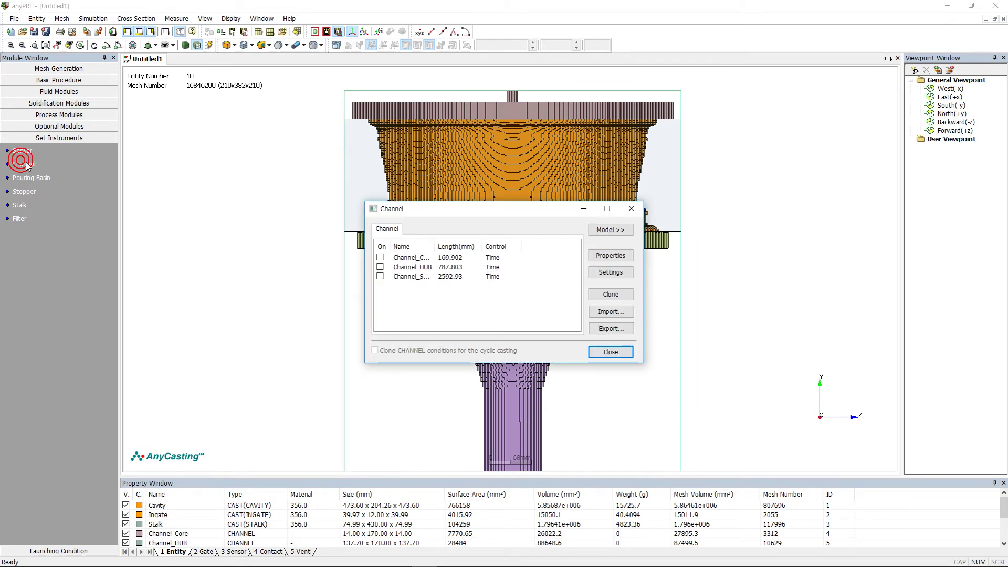
{"action": "left_click", "coordinate": [380, 257]}
{"action": "left_click", "coordinate": [380, 267]}
{"action": "left_click", "coordinate": [380, 276]}
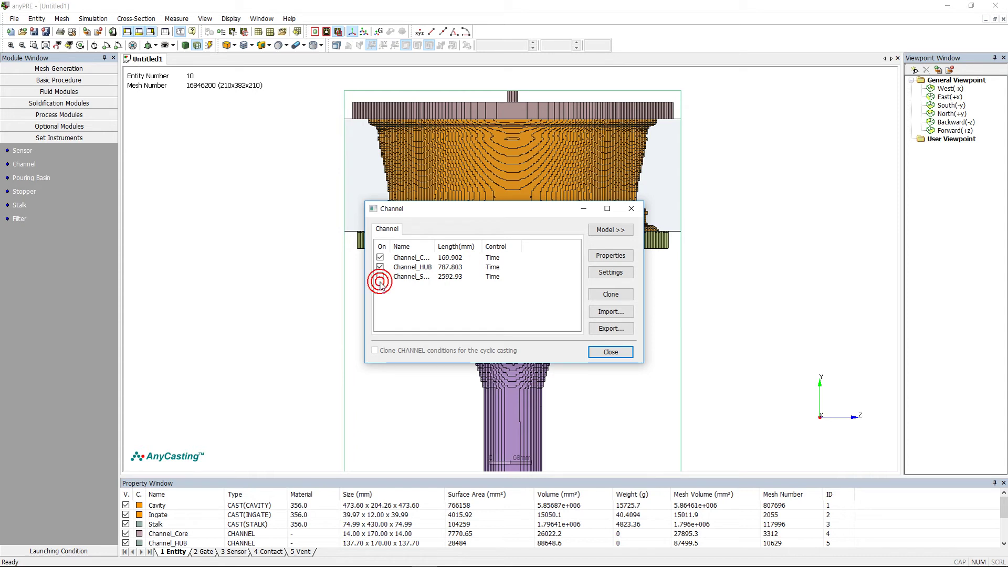
Add a time-control condition to Channel_Core running from 280 to 300 s
{"action": "left_click", "coordinate": [621, 261]}
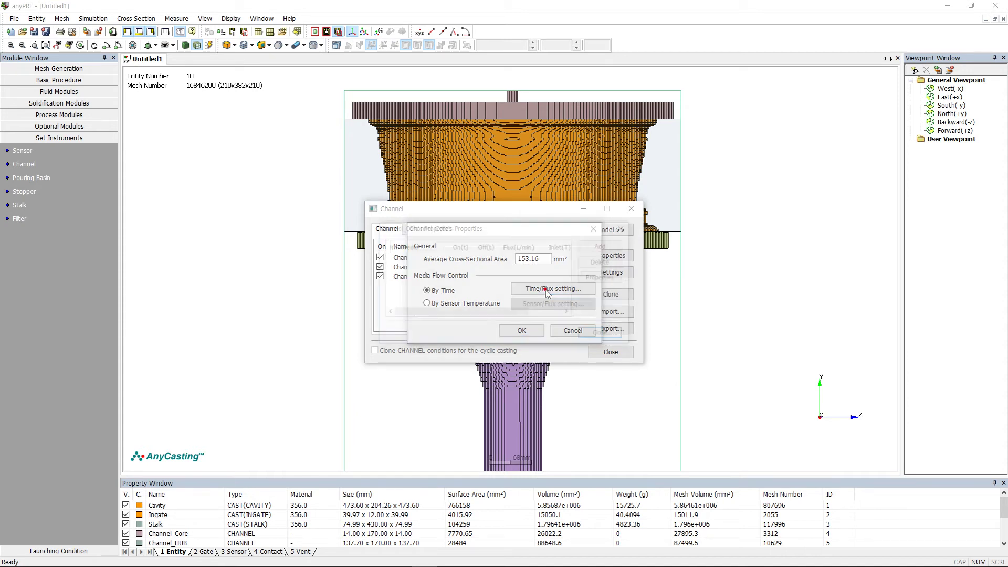
{"action": "left_click", "coordinate": [547, 291]}
{"action": "left_click", "coordinate": [603, 245]}
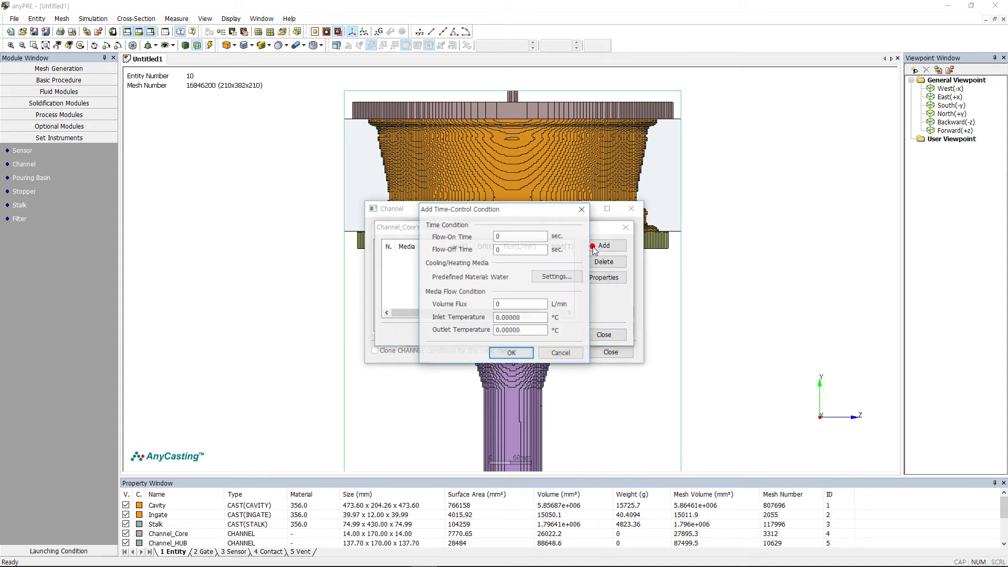
{"action": "left_click", "coordinate": [504, 237]}
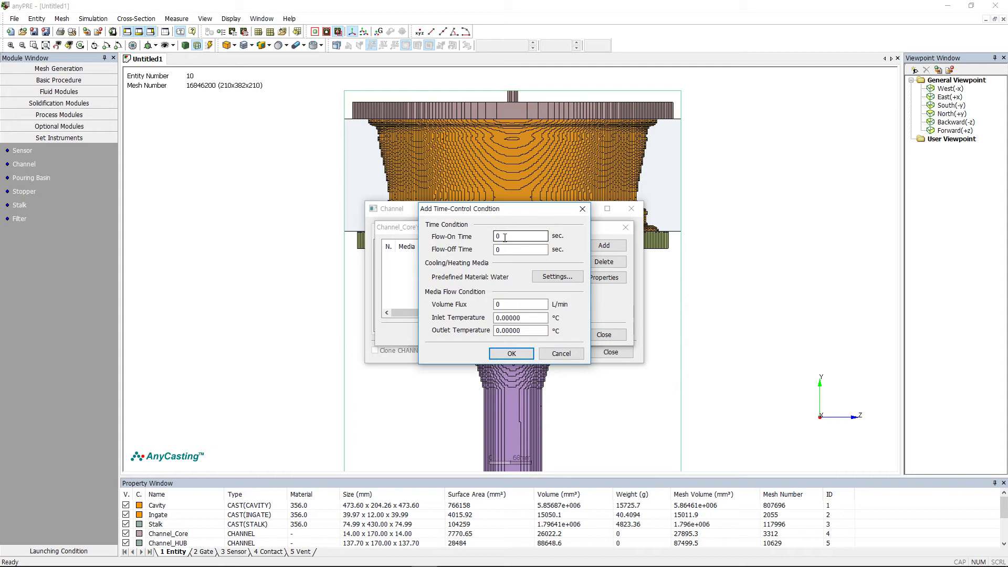
{"action": "double_click", "coordinate": [504, 238]}
{"action": "type", "text": "28"}
{"action": "double_click", "coordinate": [519, 246]}
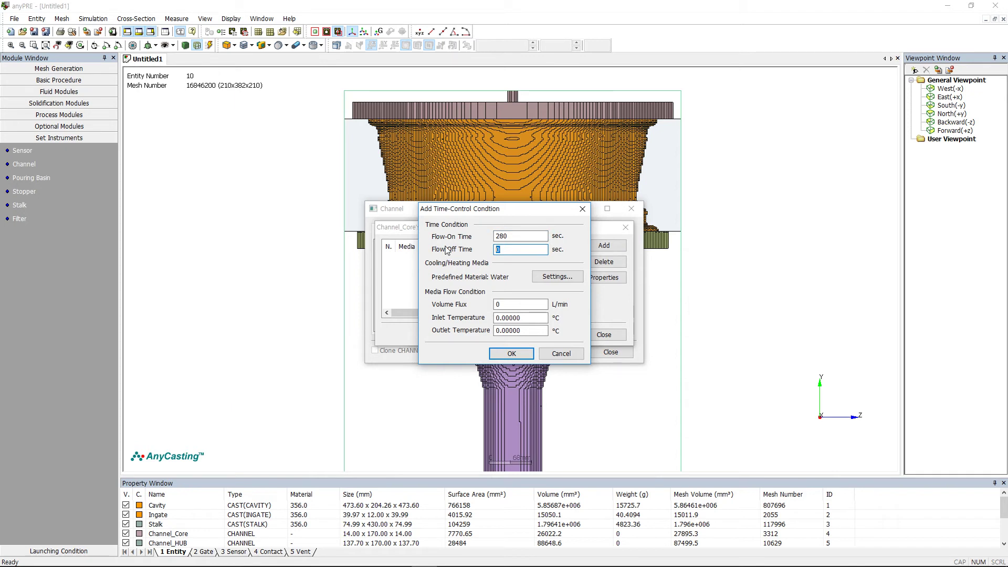
{"action": "type", "text": "300"}
Give it a 10 L/min flow, inlet 25 °C and outlet 35 °C, and confirm
{"action": "double_click", "coordinate": [505, 304]}
{"action": "type", "text": "10"}
{"action": "double_click", "coordinate": [496, 318]}
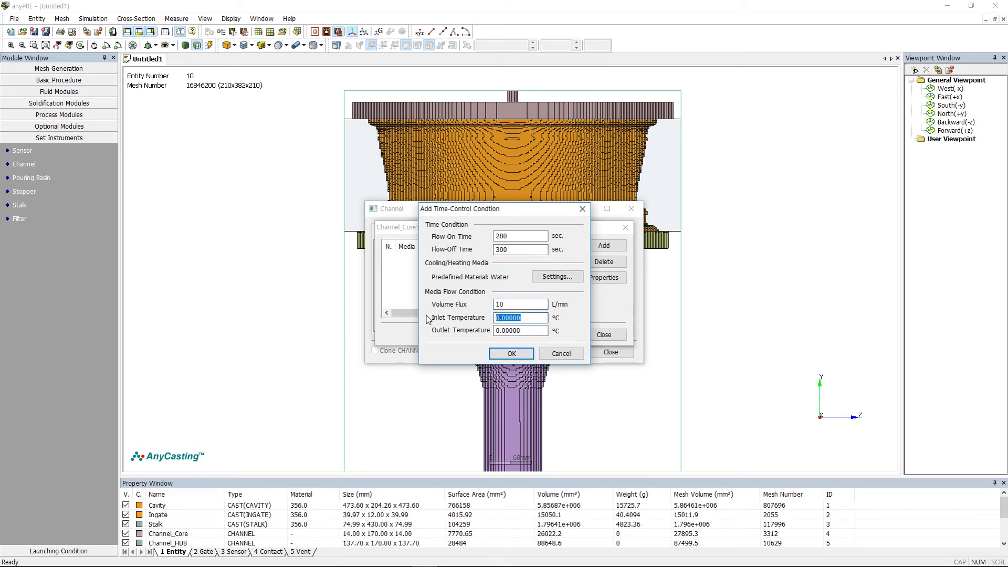
{"action": "type", "text": "25"}
{"action": "key", "text": "Tab"}
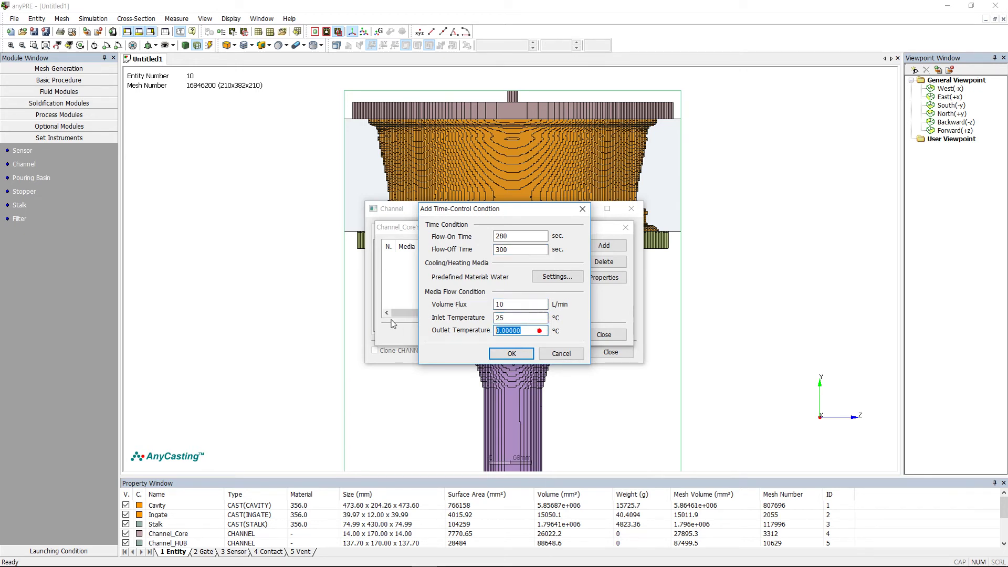
{"action": "type", "text": "35"}
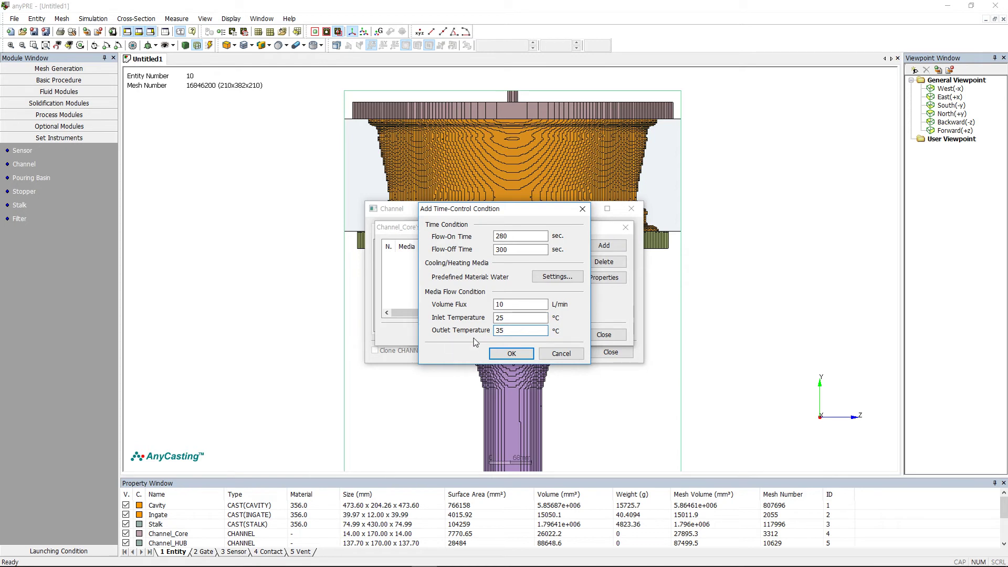
{"action": "left_click", "coordinate": [512, 353]}
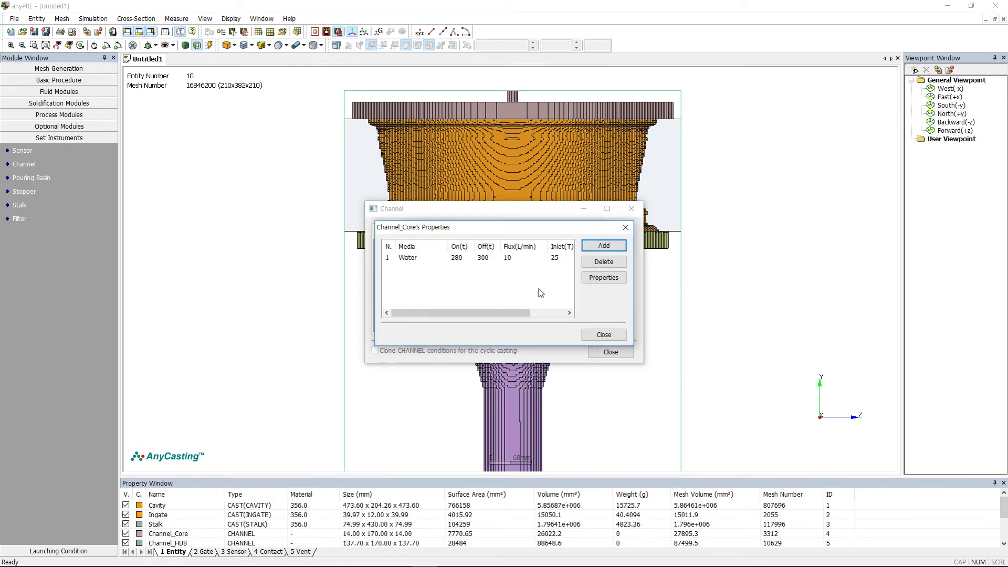
{"action": "left_click", "coordinate": [625, 227]}
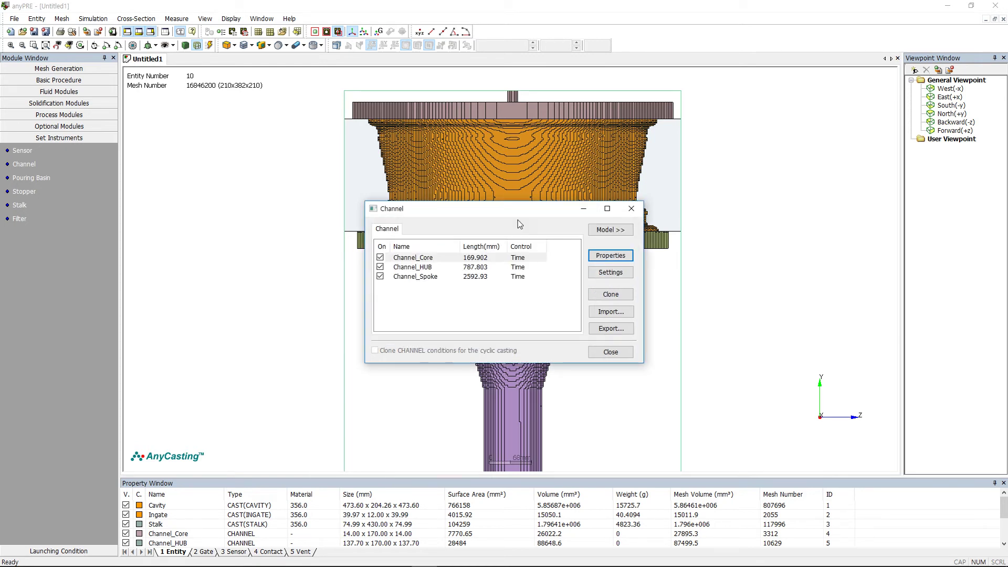
Add a time-control condition to Channel_HUB running from 140 to 300 s
{"action": "left_click", "coordinate": [430, 267]}
{"action": "left_click", "coordinate": [611, 257]}
{"action": "left_click", "coordinate": [542, 289]}
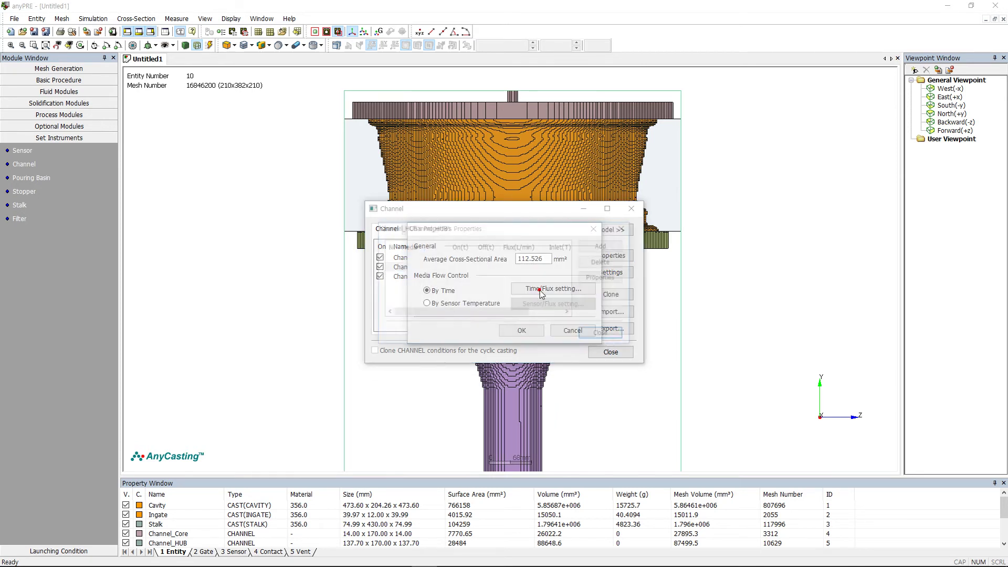
{"action": "left_click", "coordinate": [604, 246]}
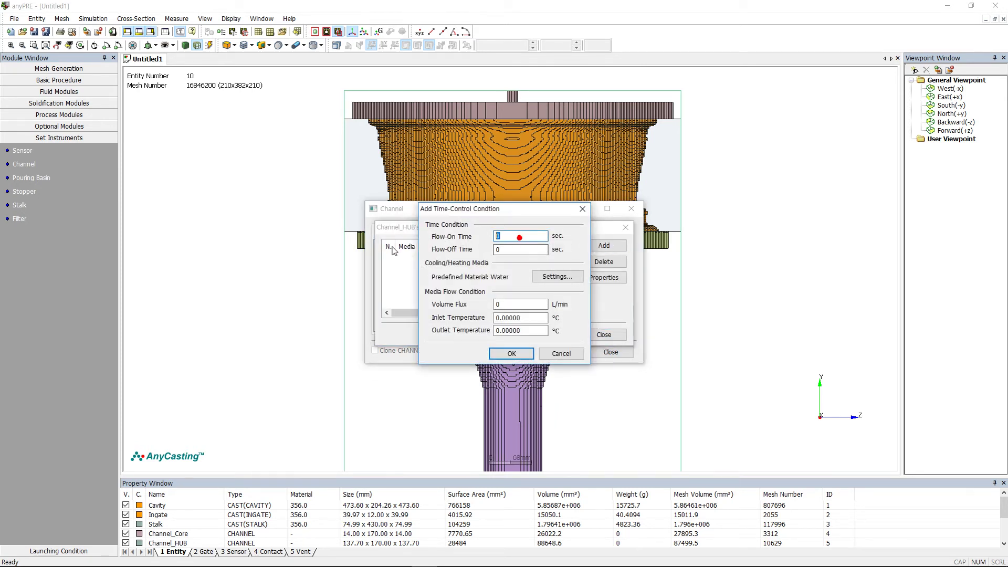
{"action": "type", "text": "140"}
{"action": "key", "text": "Tab"}
{"action": "type", "text": "30"}
Choose Air as Channel_HUB's cooling medium
{"action": "left_click", "coordinate": [558, 277]}
{"action": "left_click", "coordinate": [474, 257]}
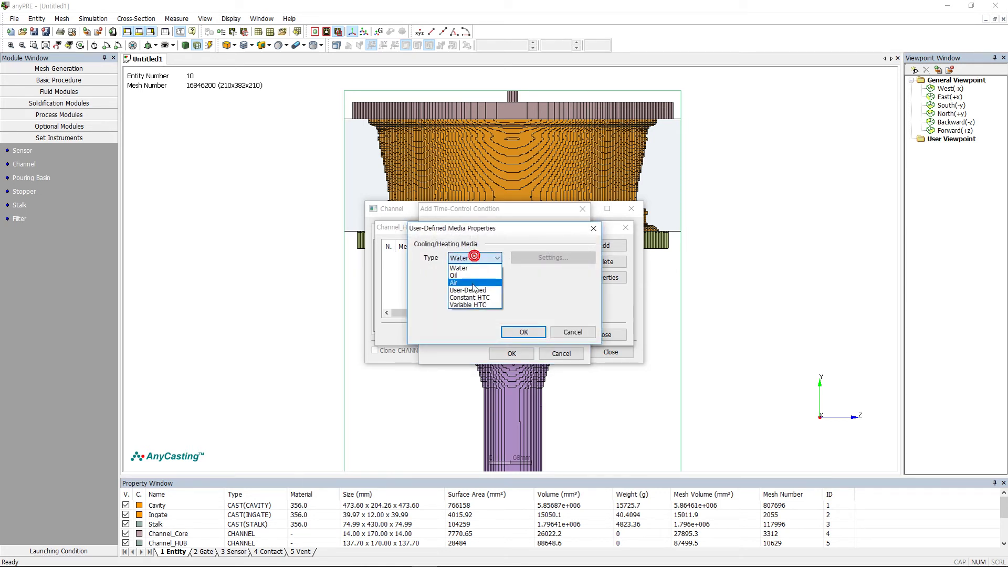
{"action": "left_click", "coordinate": [473, 283]}
{"action": "left_click", "coordinate": [524, 332]}
Set 20 L/min flow, inlet 25 °C, outlet 30 °C, and accept Channel_HUB's properties
{"action": "key", "text": "Tab"}
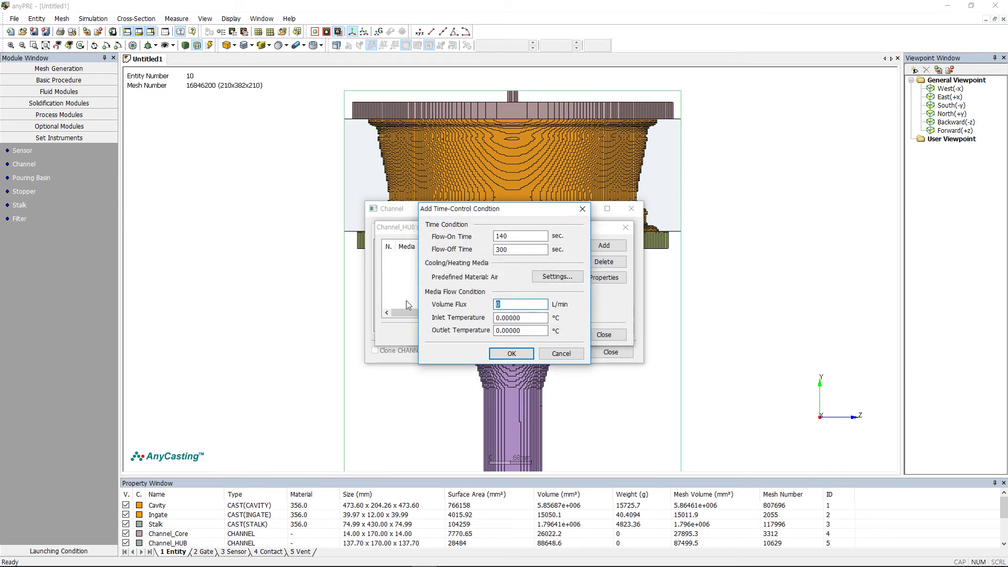
{"action": "type", "text": "2"}
{"action": "key", "text": "Tab"}
{"action": "type", "text": "25"}
{"action": "key", "text": "Tab"}
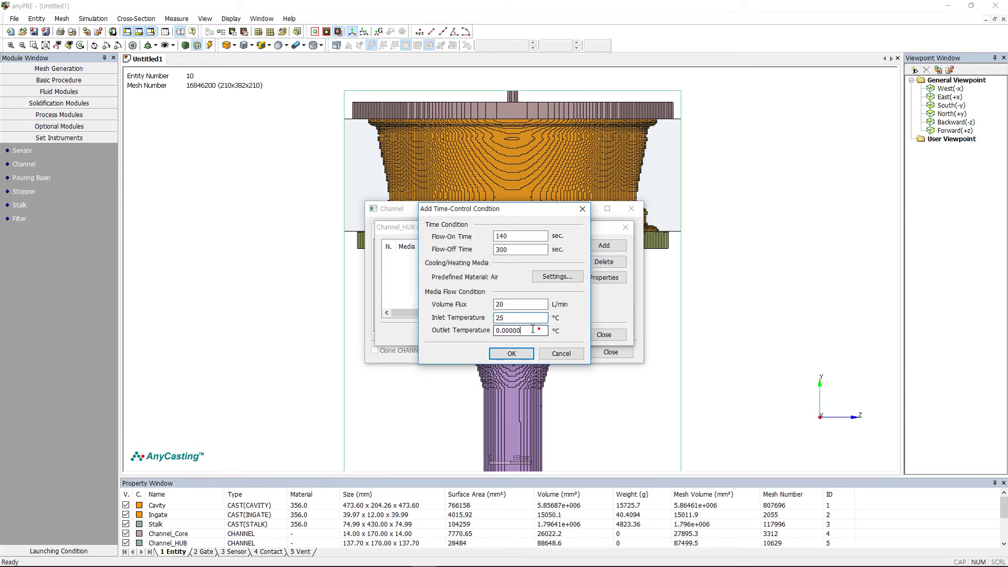
{"action": "type", "text": "30"}
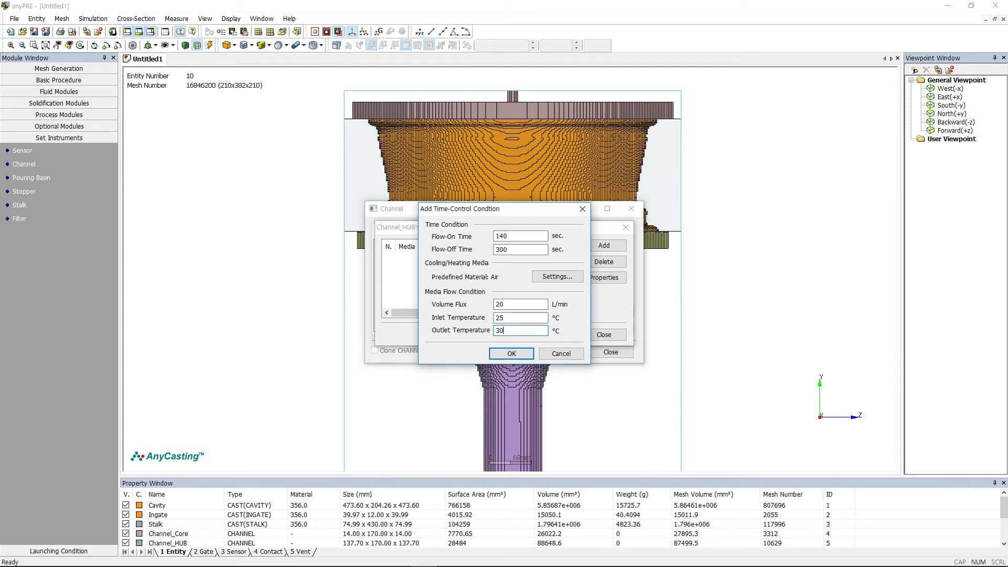
{"action": "left_click", "coordinate": [499, 351]}
{"action": "left_click", "coordinate": [604, 334]}
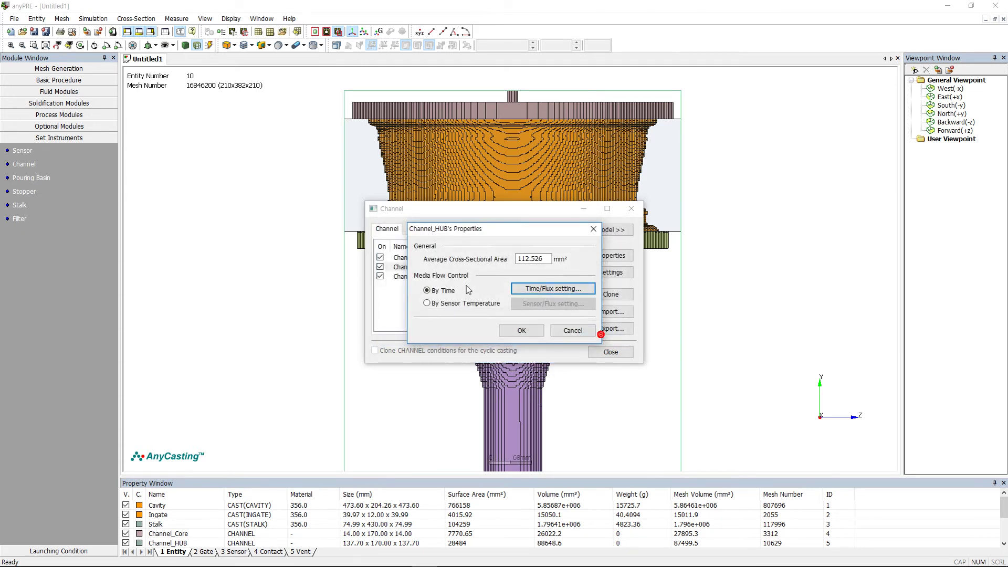
{"action": "left_click", "coordinate": [522, 336]}
{"action": "left_click", "coordinate": [417, 276]}
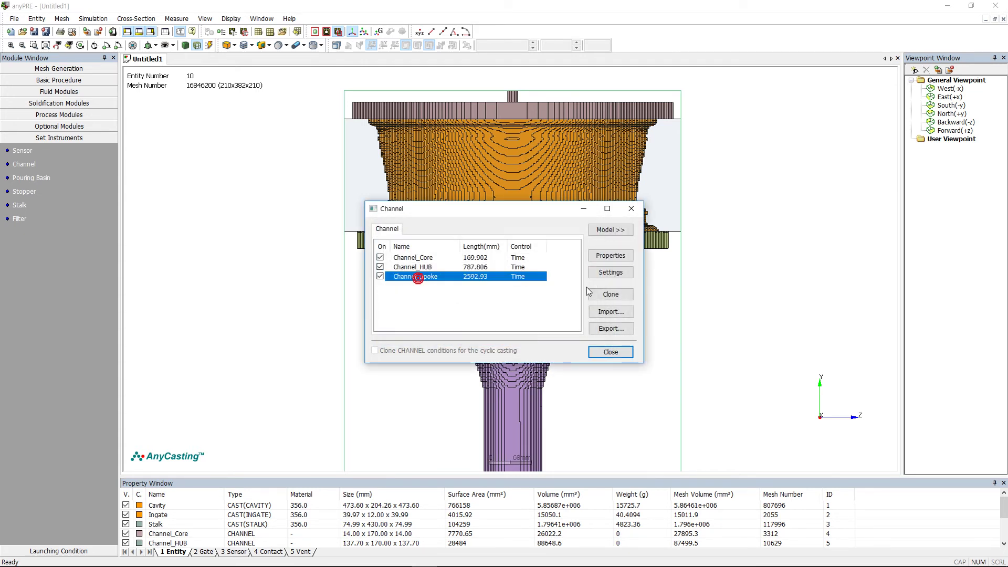
Add a time-control condition to Channel_Spoke running from 80 to 300 s
{"action": "left_click", "coordinate": [611, 256]}
{"action": "left_click", "coordinate": [546, 289]}
{"action": "left_click", "coordinate": [604, 246]}
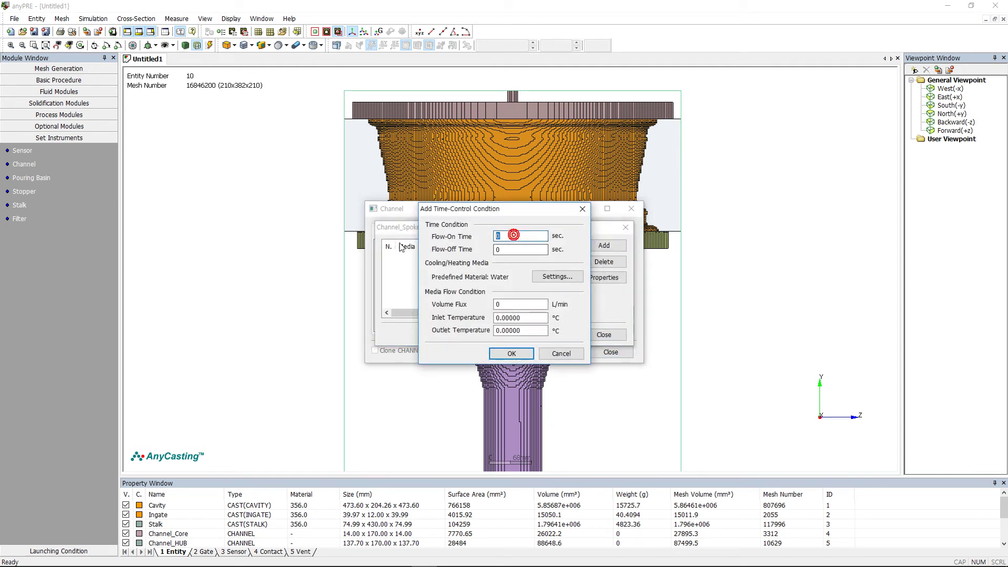
{"action": "type", "text": "80"}
{"action": "double_click", "coordinate": [499, 249]}
{"action": "type", "text": "300"}
Choose Air as Channel_Spoke's cooling medium
{"action": "left_click", "coordinate": [567, 279]}
{"action": "left_click", "coordinate": [460, 259]}
{"action": "left_click", "coordinate": [459, 280]}
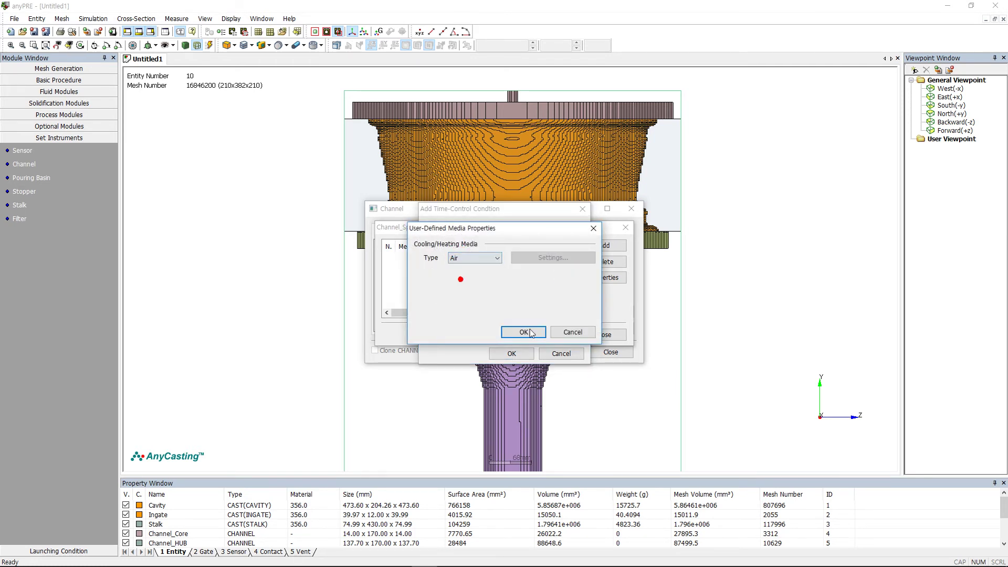
{"action": "left_click", "coordinate": [524, 332]}
Set 20 L/min flow, inlet 25 °C and outlet 30 °C, then close the Channel settings
{"action": "double_click", "coordinate": [519, 305]}
{"action": "type", "text": "20"}
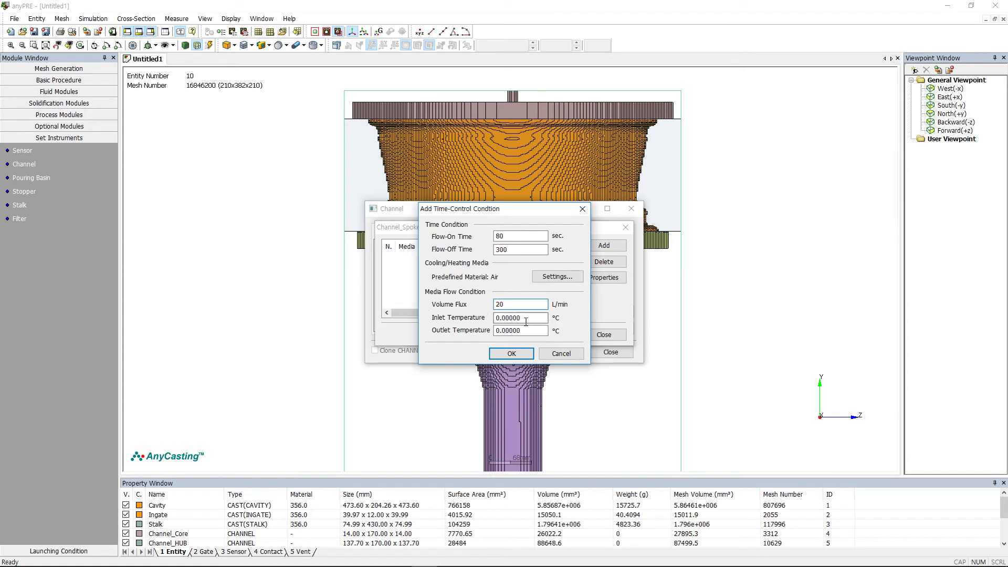
{"action": "key", "text": "Tab"}
{"action": "type", "text": "25"}
{"action": "key", "text": "Tab"}
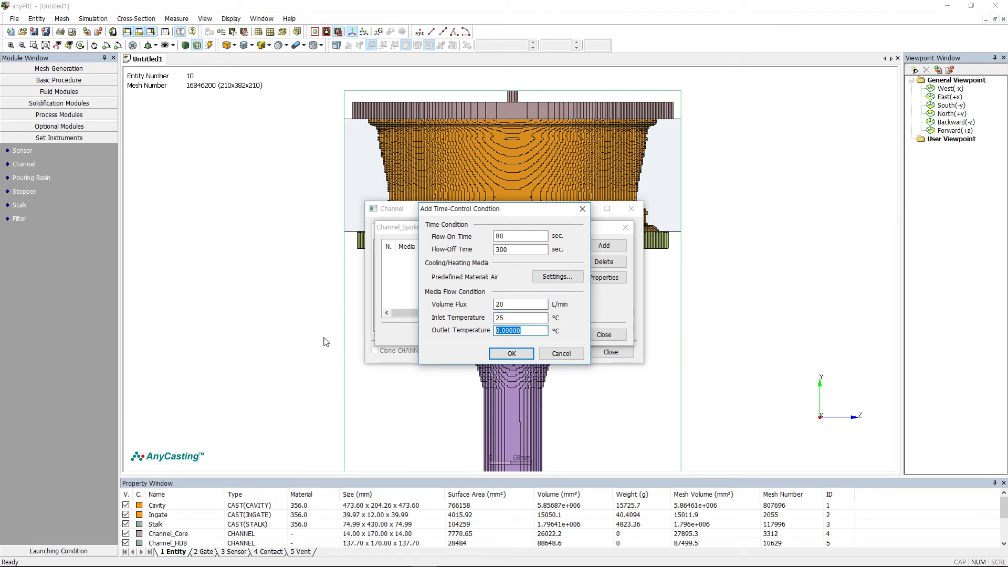
{"action": "type", "text": "30"}
{"action": "left_click", "coordinate": [512, 354]}
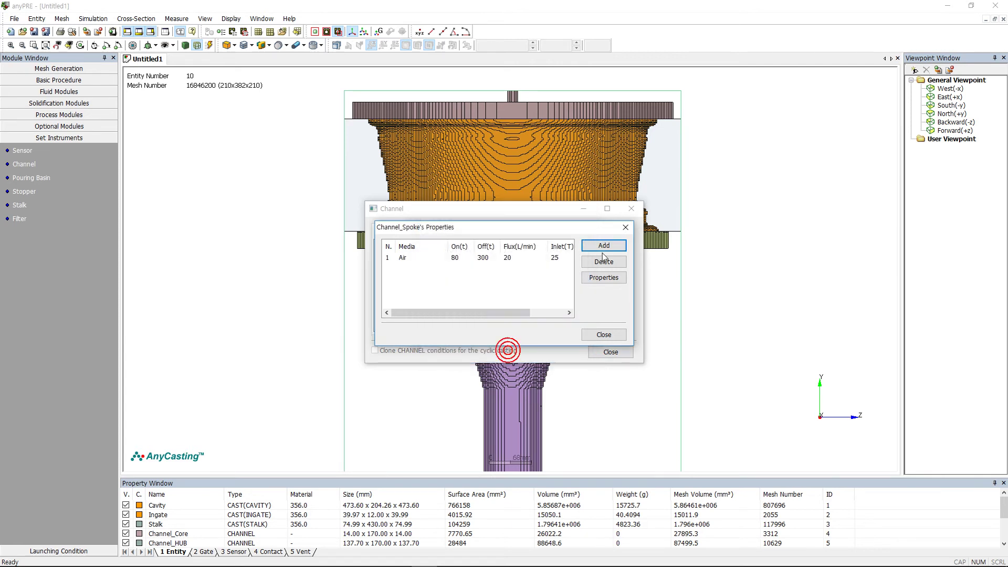
{"action": "left_click", "coordinate": [605, 335]}
{"action": "left_click", "coordinate": [522, 331]}
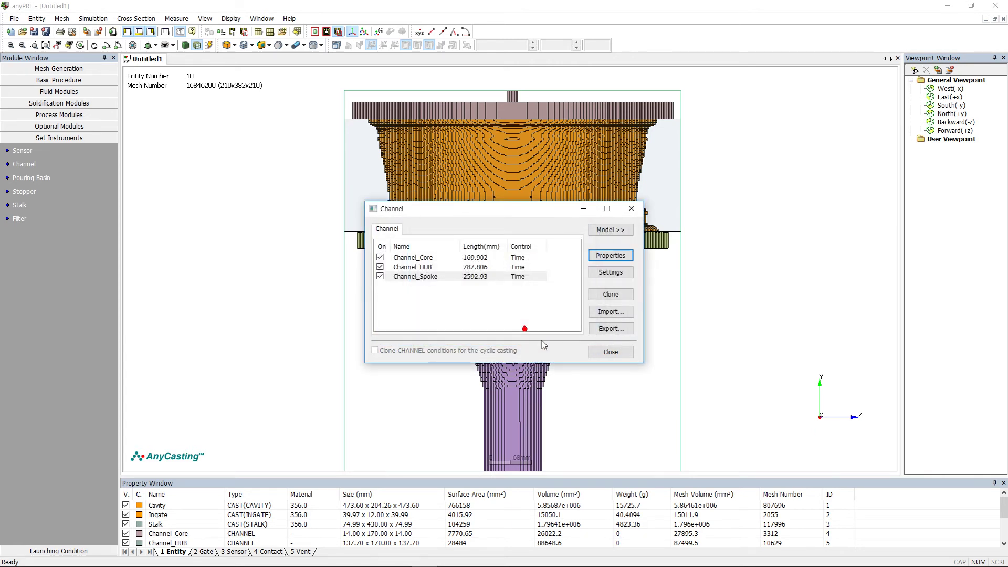
{"action": "left_click", "coordinate": [620, 355]}
Set Stalk Off Time to 303 s and Air Temperature to 400 °C, apply and close
{"action": "left_click", "coordinate": [17, 206]}
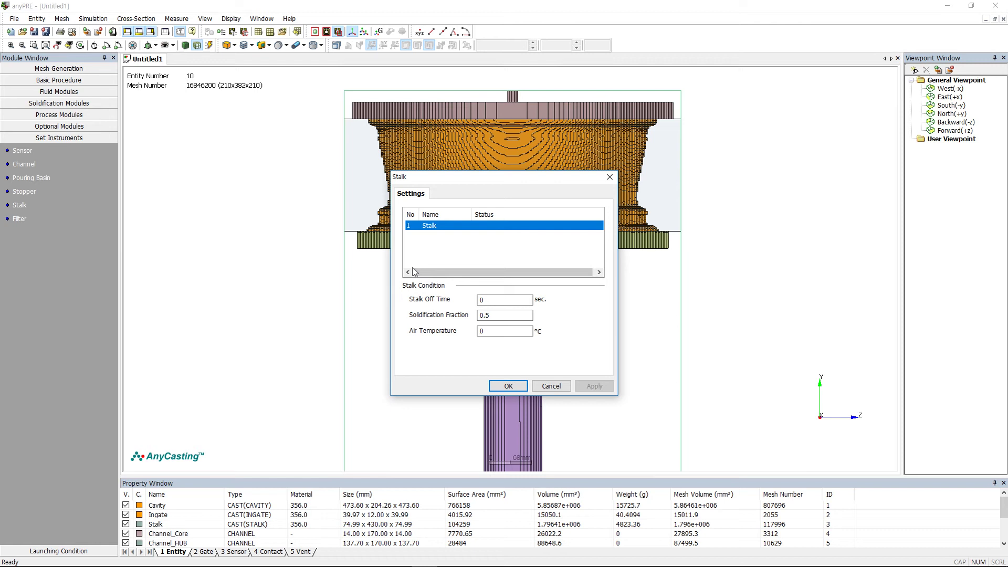
{"action": "double_click", "coordinate": [507, 302]}
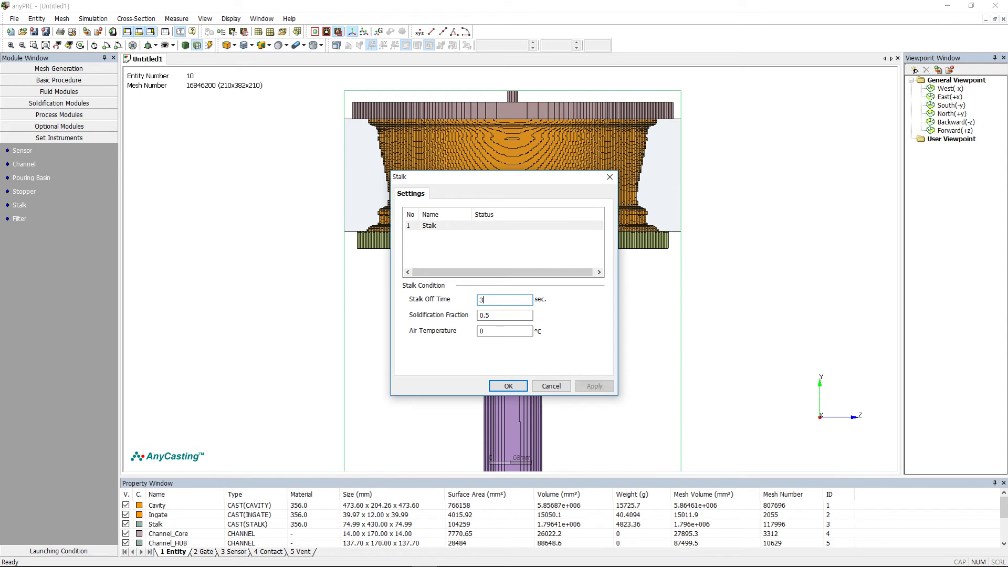
{"action": "type", "text": "303"}
{"action": "double_click", "coordinate": [496, 331]}
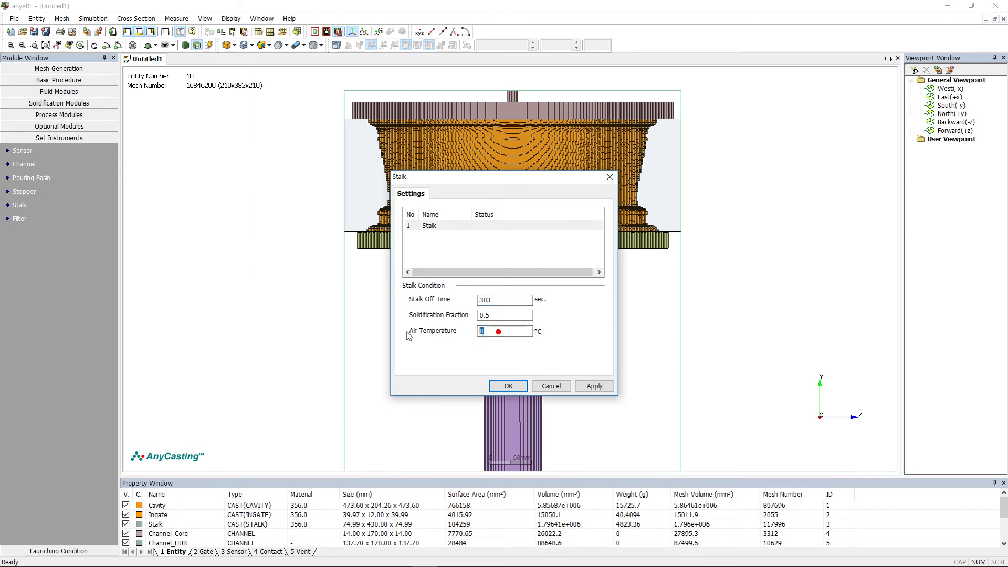
{"action": "type", "text": "400"}
{"action": "left_click", "coordinate": [592, 387]}
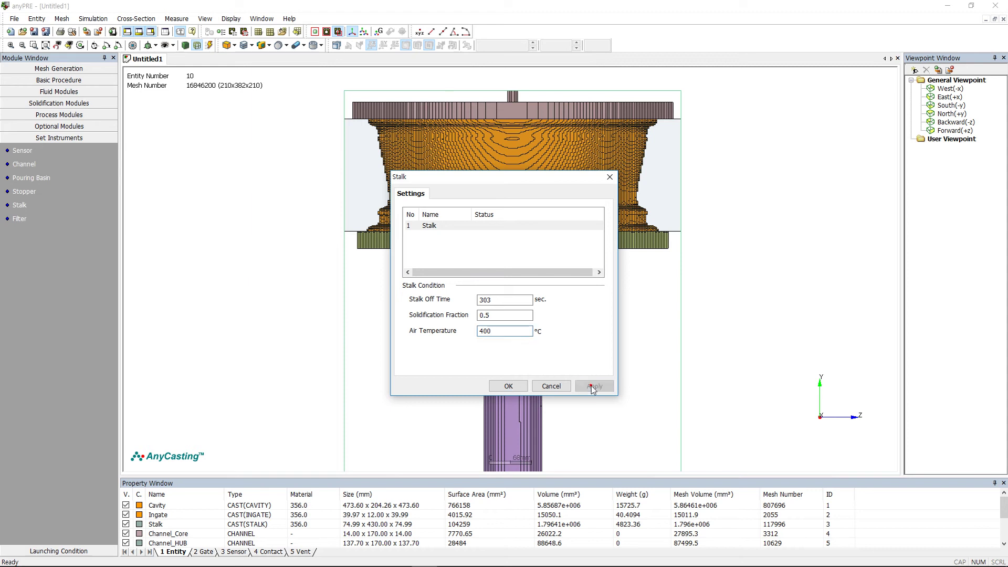
{"action": "left_click", "coordinate": [508, 386]}
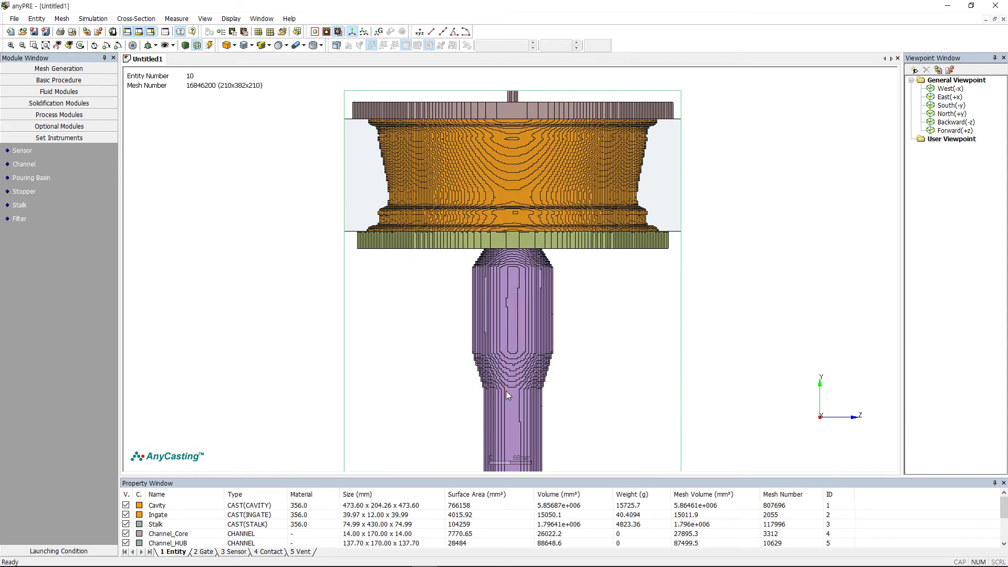
Add a filling-rate output series from 0 to 100 in steps of 1
{"action": "left_click", "coordinate": [56, 549]}
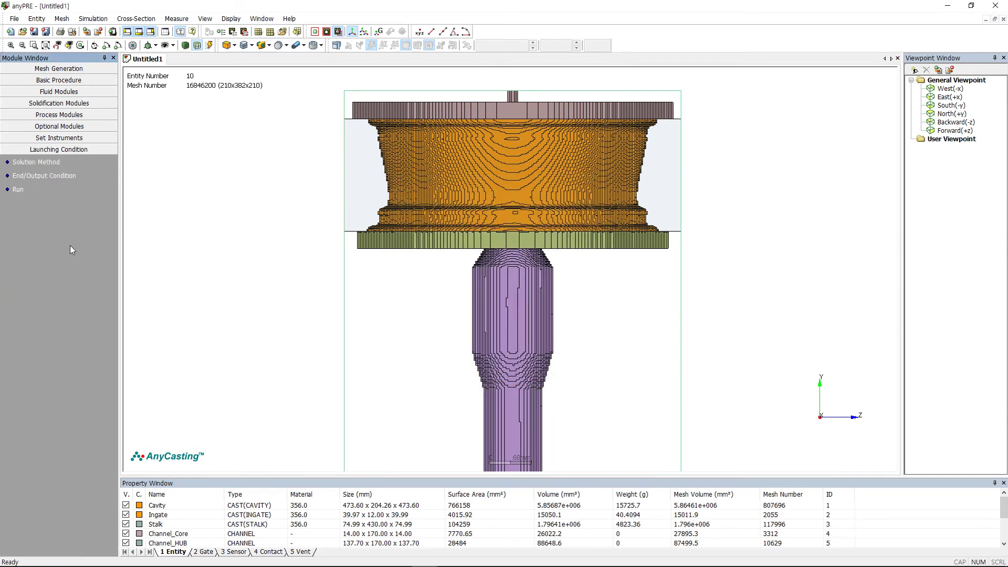
{"action": "left_click", "coordinate": [45, 175]}
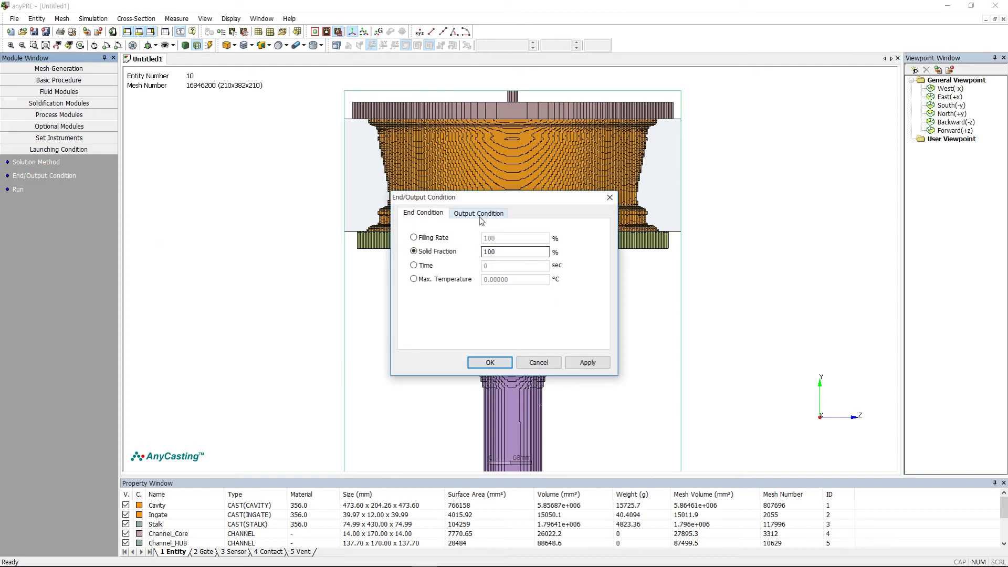
{"action": "left_click", "coordinate": [479, 214]}
{"action": "left_click", "coordinate": [576, 240]}
{"action": "left_click", "coordinate": [622, 252]}
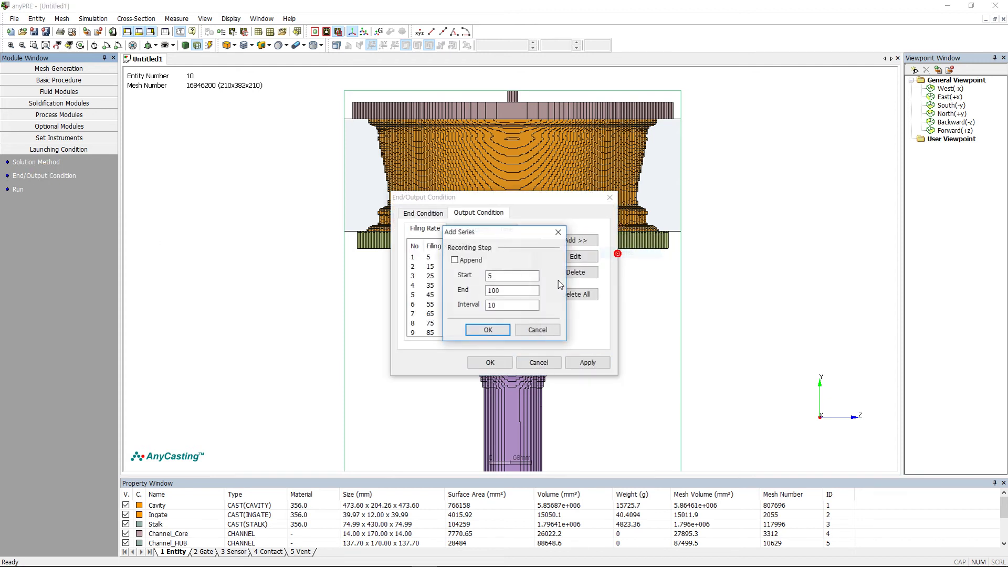
{"action": "type", "text": "0"}
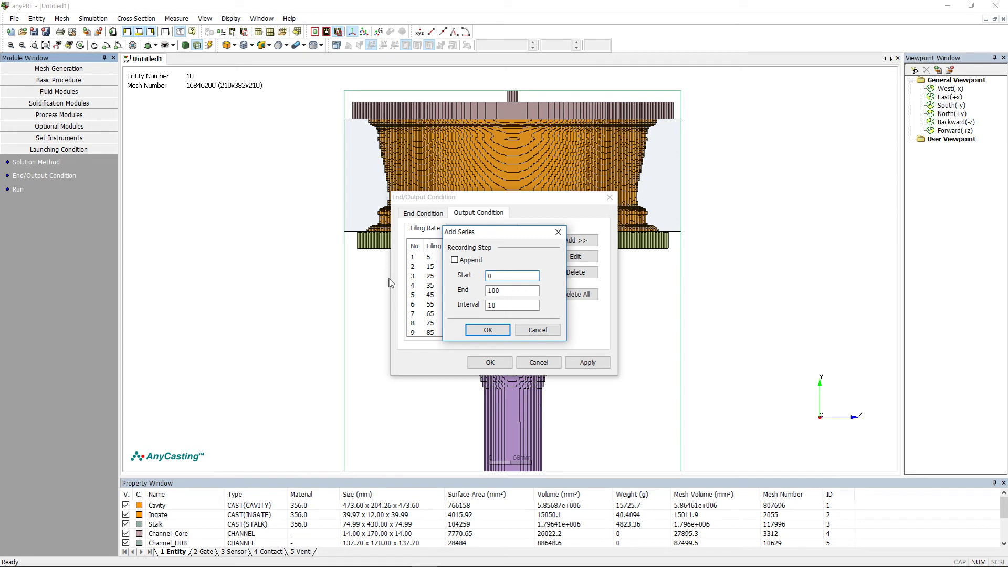
{"action": "left_click", "coordinate": [488, 304]}
{"action": "left_click", "coordinate": [488, 330]}
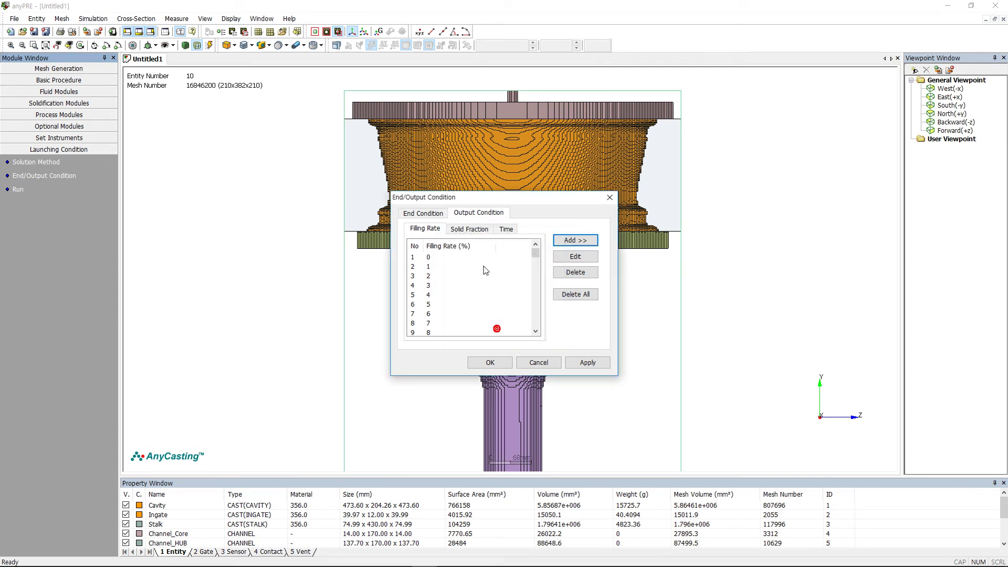
Add the same 0–100 series in steps of 1 for solid fraction and close the dialog
{"action": "left_click", "coordinate": [478, 230]}
{"action": "left_click", "coordinate": [573, 241]}
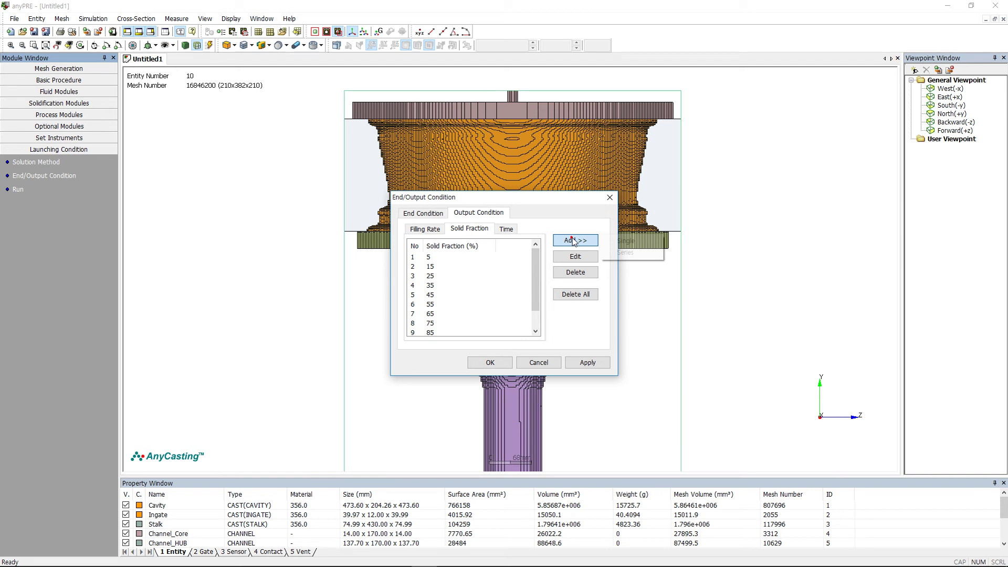
{"action": "left_click", "coordinate": [625, 252]}
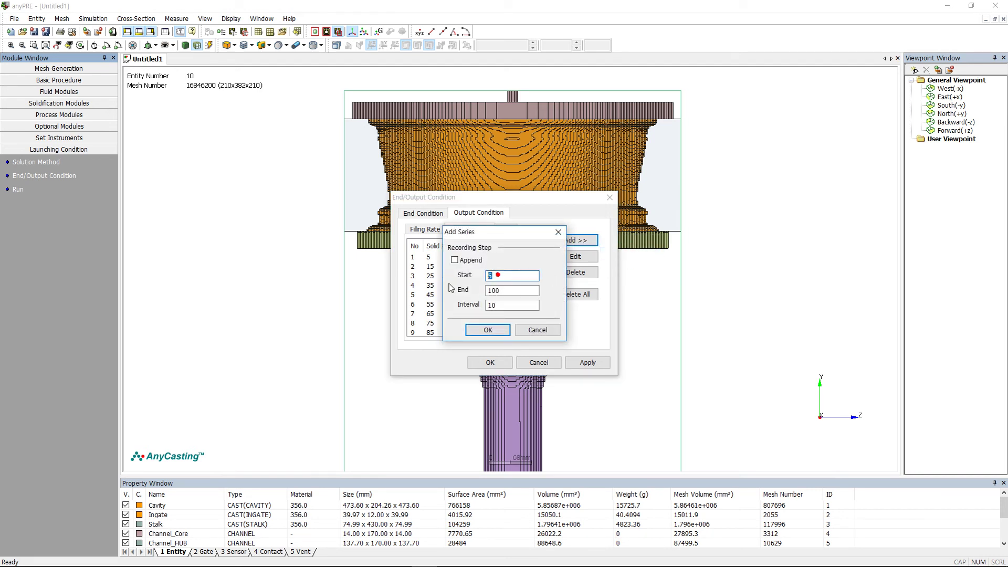
{"action": "key", "text": "Tab"}
{"action": "key", "text": "Tab"}
{"action": "type", "text": "1"}
{"action": "left_click", "coordinate": [490, 330]}
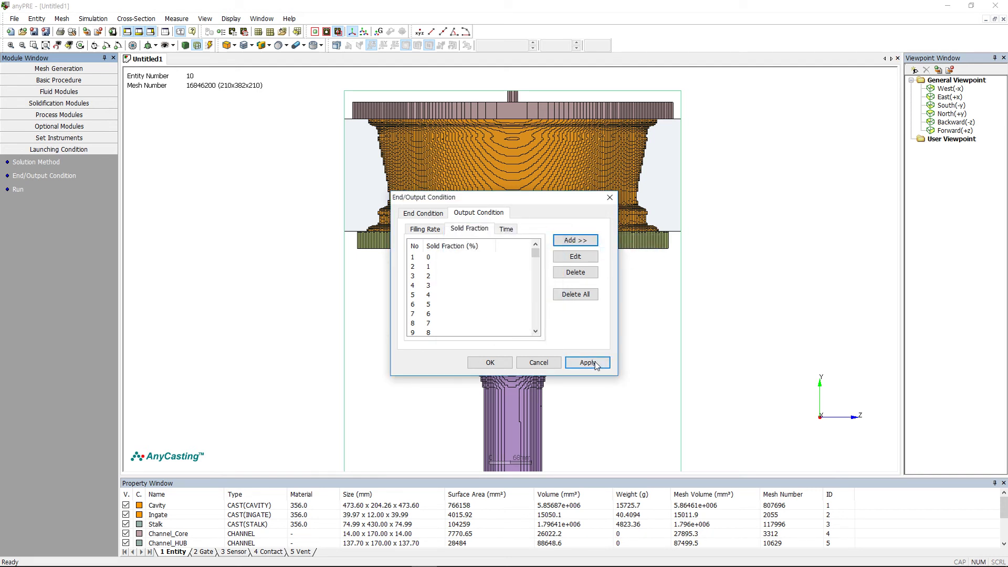
{"action": "left_click", "coordinate": [490, 363]}
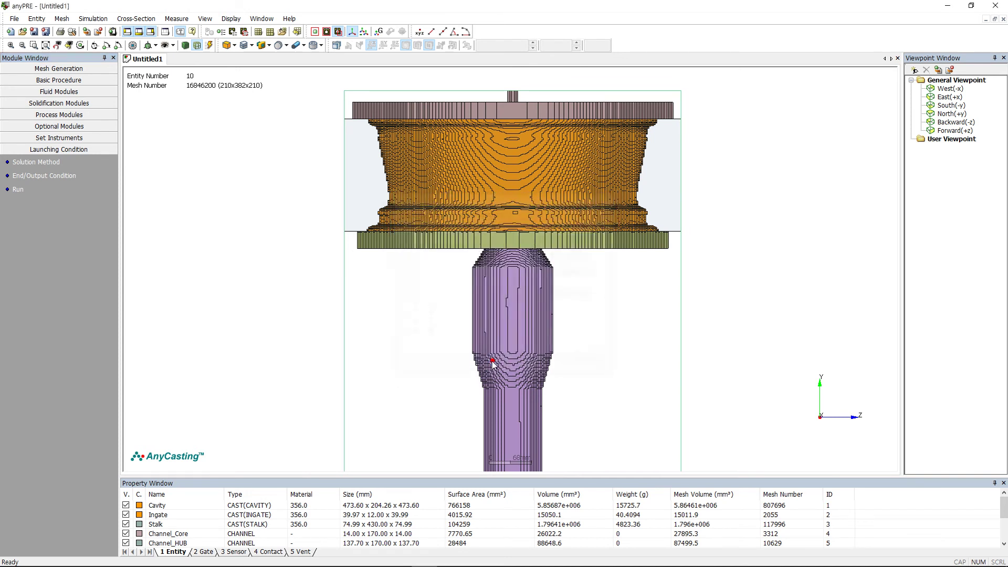
Save the project under the new name LPDC_setting
{"action": "left_click", "coordinate": [14, 18]}
{"action": "left_click", "coordinate": [42, 64]}
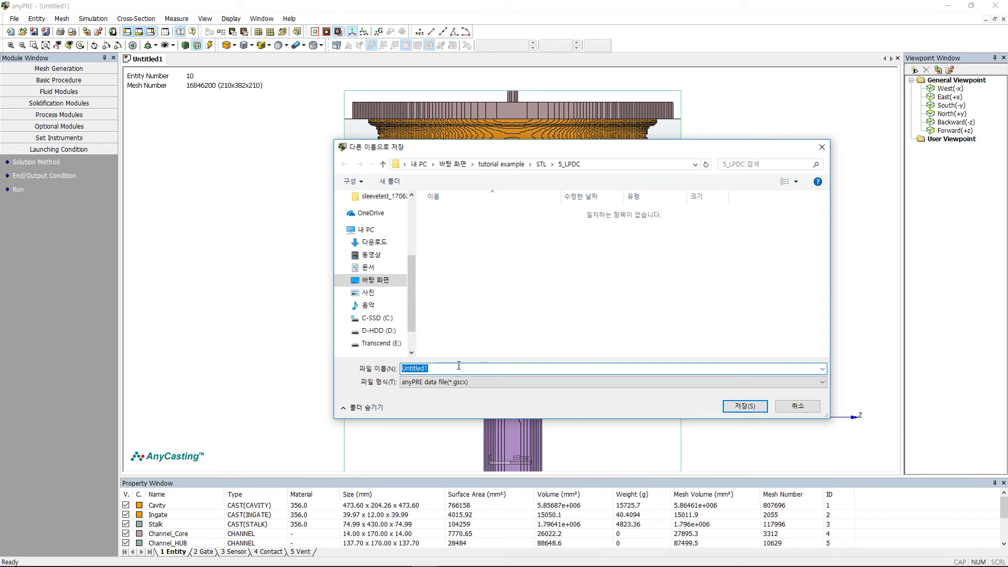
{"action": "type", "text": "LPDC_setting"}
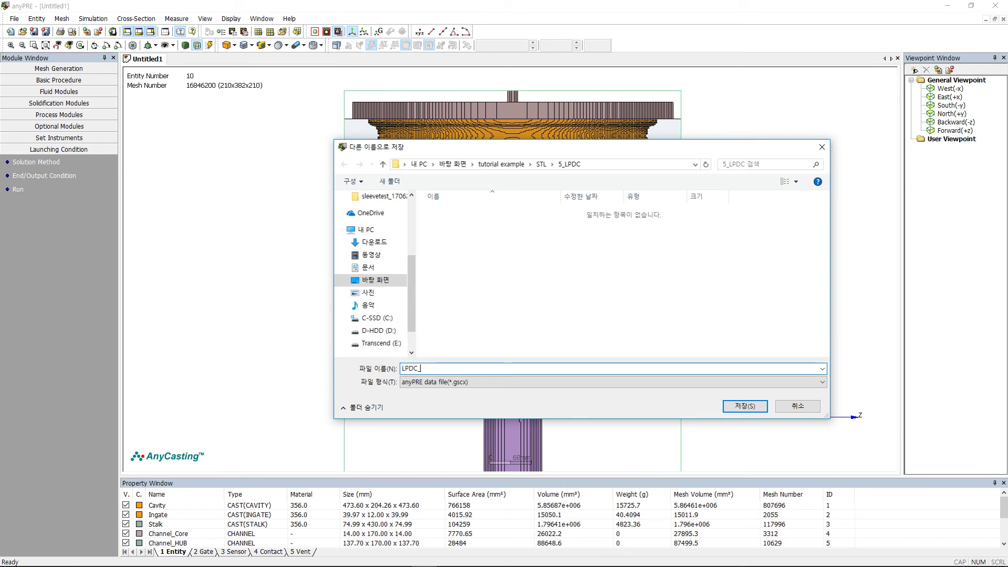
{"action": "key", "text": "Return"}
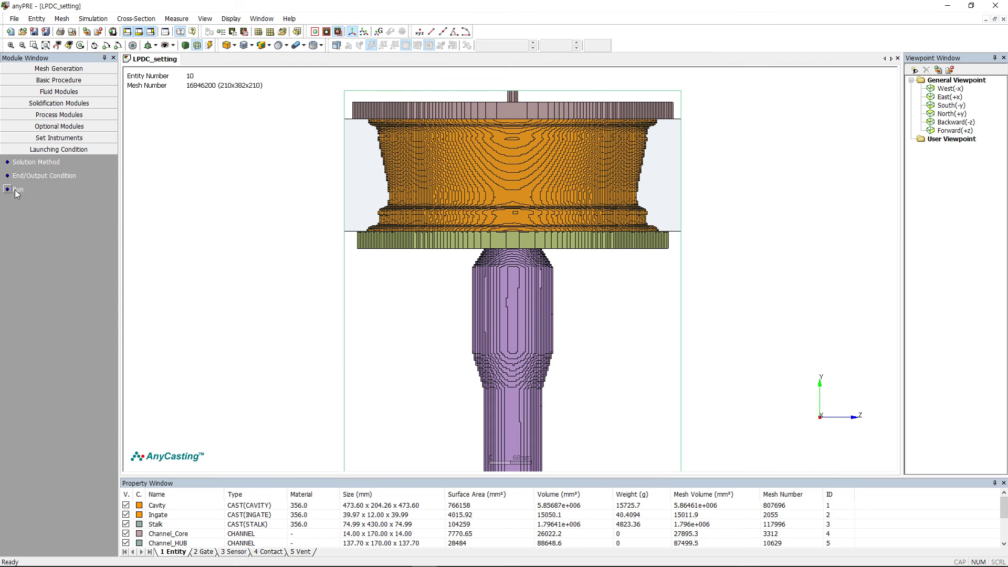
Launch anySOLVER on the saved project and dismiss the disk-space notice
{"action": "left_click", "coordinate": [17, 190]}
{"action": "mouse_move", "coordinate": [507, 558]}
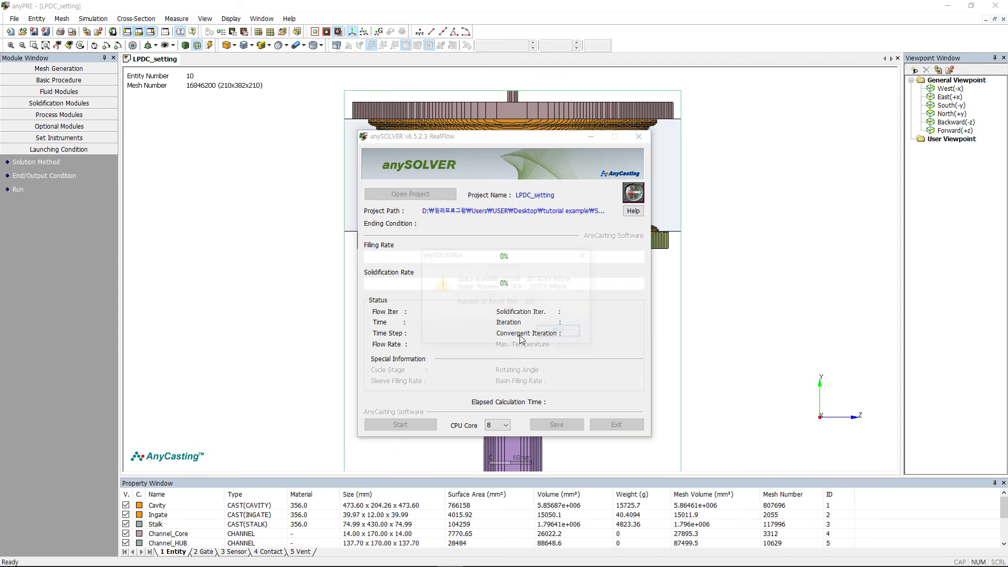
{"action": "left_click", "coordinate": [559, 332]}
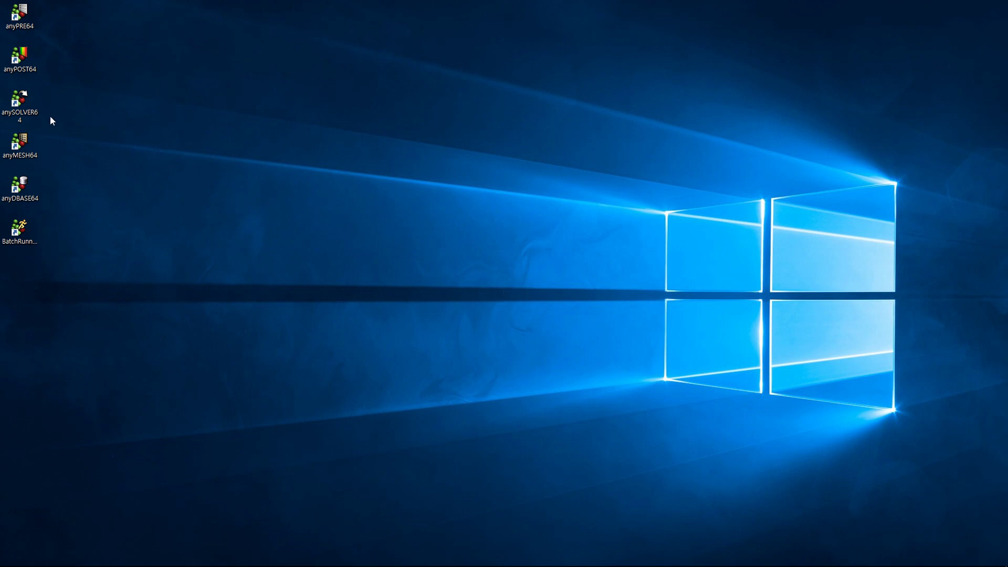
Start anySOLVER64 and open the LPDC project, dismissing the disk-space notice
{"action": "double_click", "coordinate": [19, 101]}
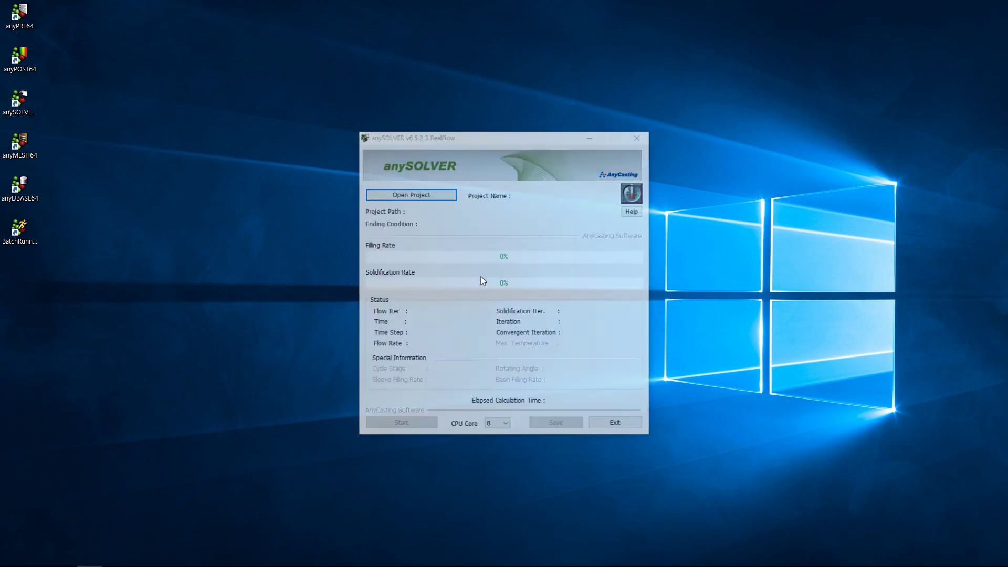
{"action": "left_click", "coordinate": [435, 196]}
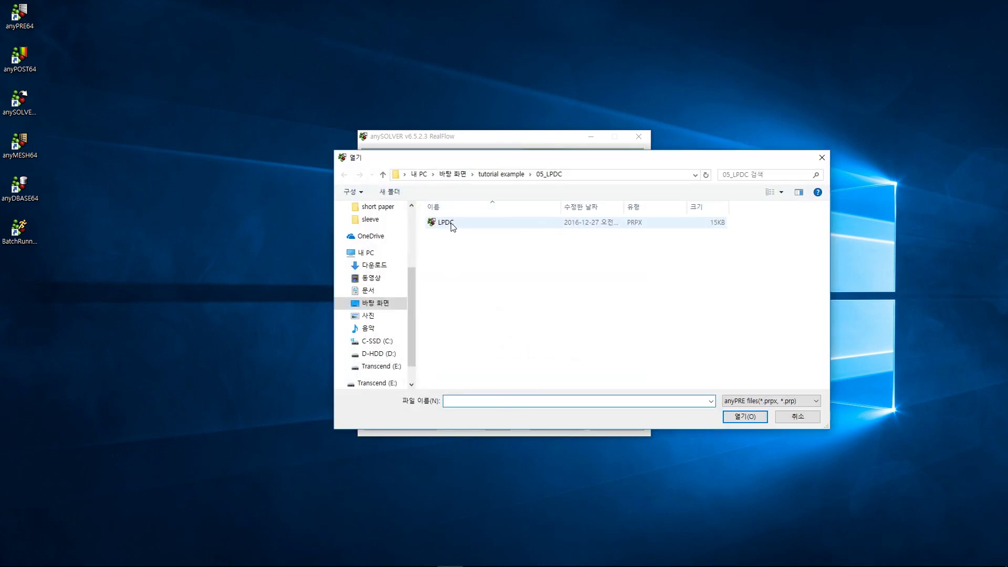
{"action": "left_click", "coordinate": [448, 223]}
{"action": "left_click", "coordinate": [742, 416]}
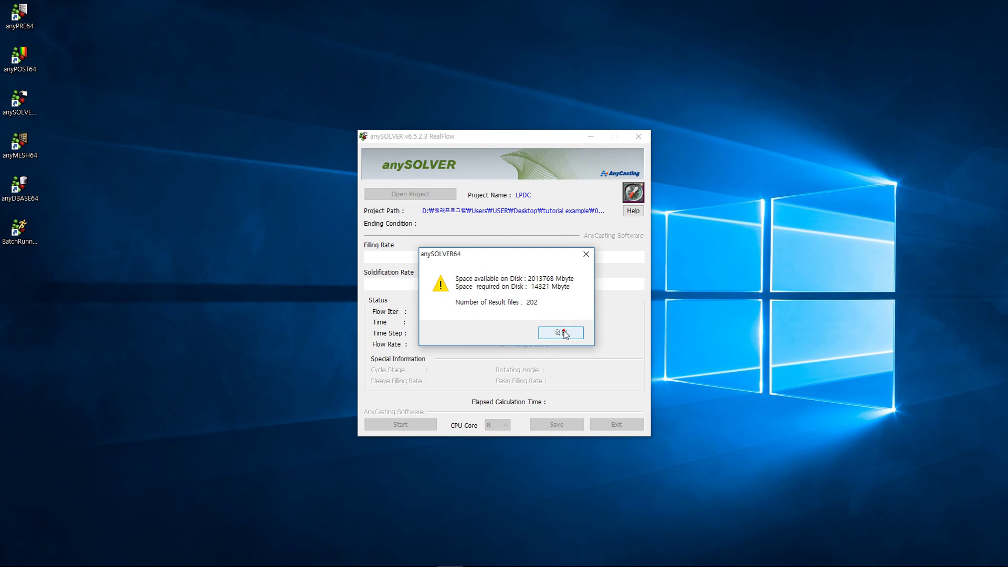
{"action": "left_click", "coordinate": [564, 330]}
Run the simulation on 6 CPU cores
{"action": "left_click", "coordinate": [498, 425]}
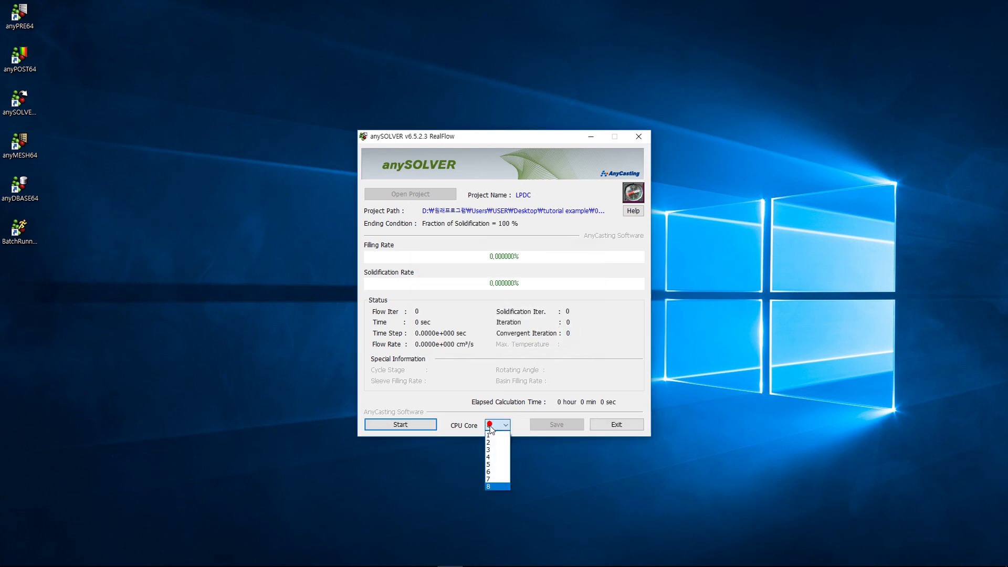
{"action": "left_click", "coordinate": [502, 473]}
{"action": "left_click", "coordinate": [400, 425]}
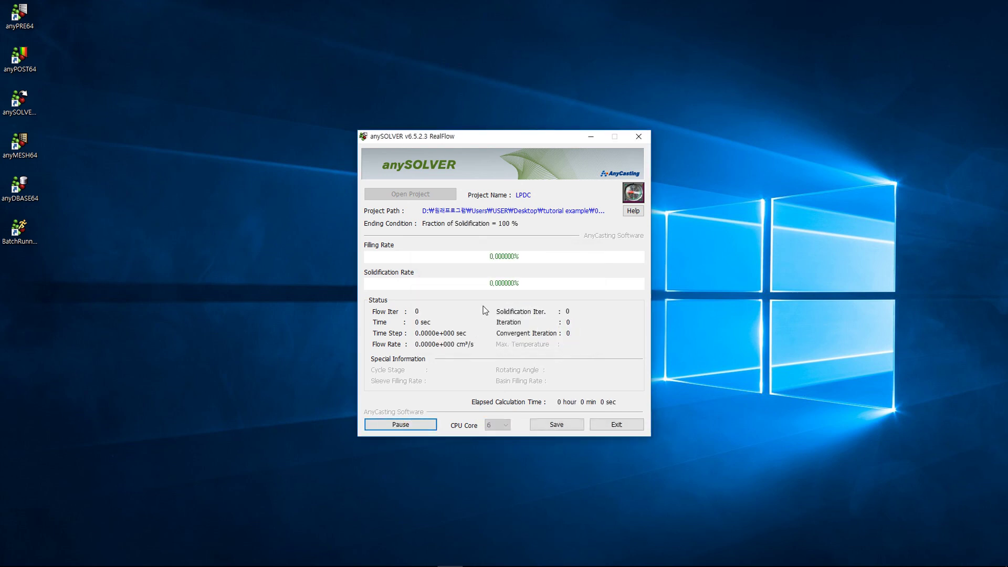